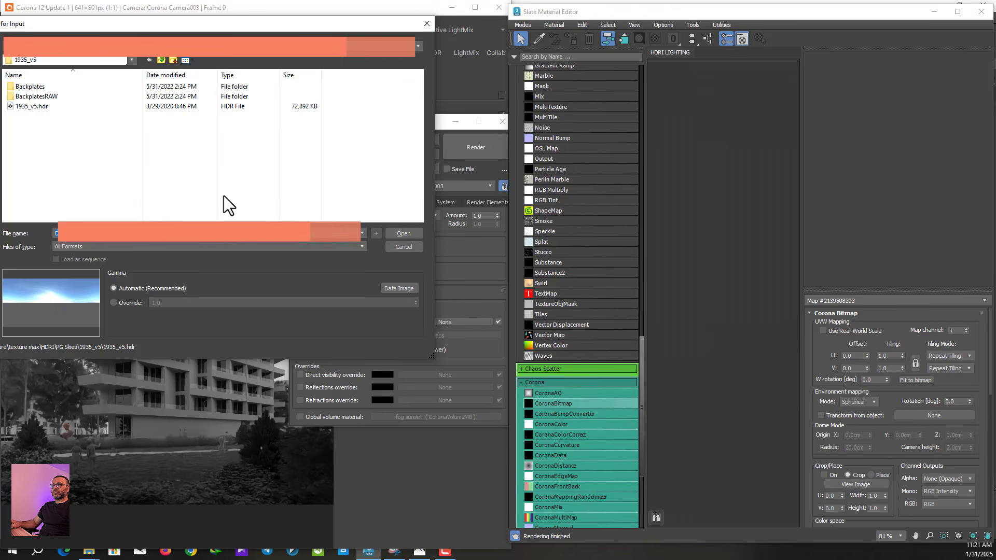
Load 1935_v5.hdr into a new CoronaBitmap and place it in the HDRI LIGHTING view.
click(44, 106)
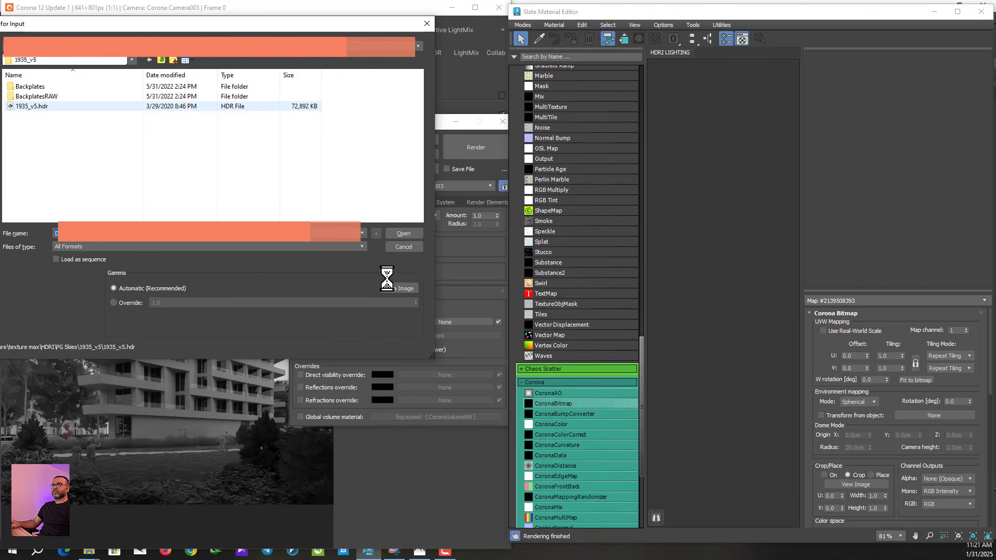
click(403, 233)
click(148, 241)
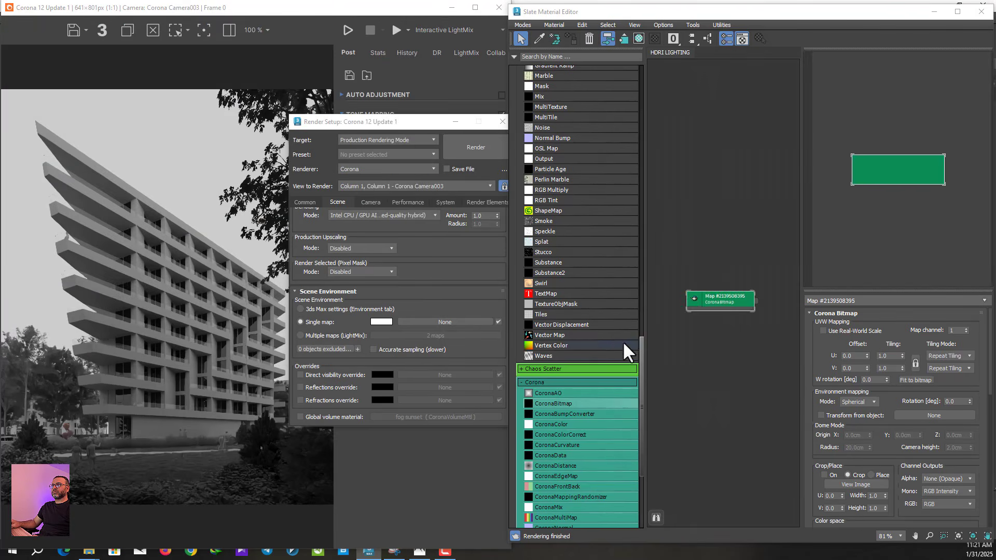
Add a CoronaColorCorrect map beside the HDRI bitmap and connect the bitmap to its input.
drag(543, 433, 768, 240)
drag(728, 297, 735, 253)
middle_drag(761, 241, 731, 250)
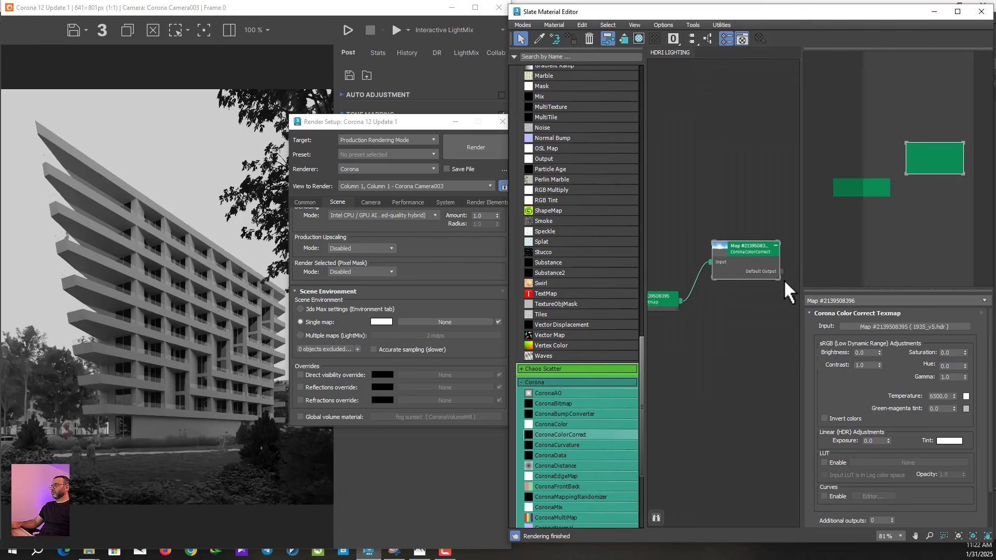
Assign the color correct output as an instance to the scene environment's single map and minimize the render settings.
drag(780, 272, 441, 322)
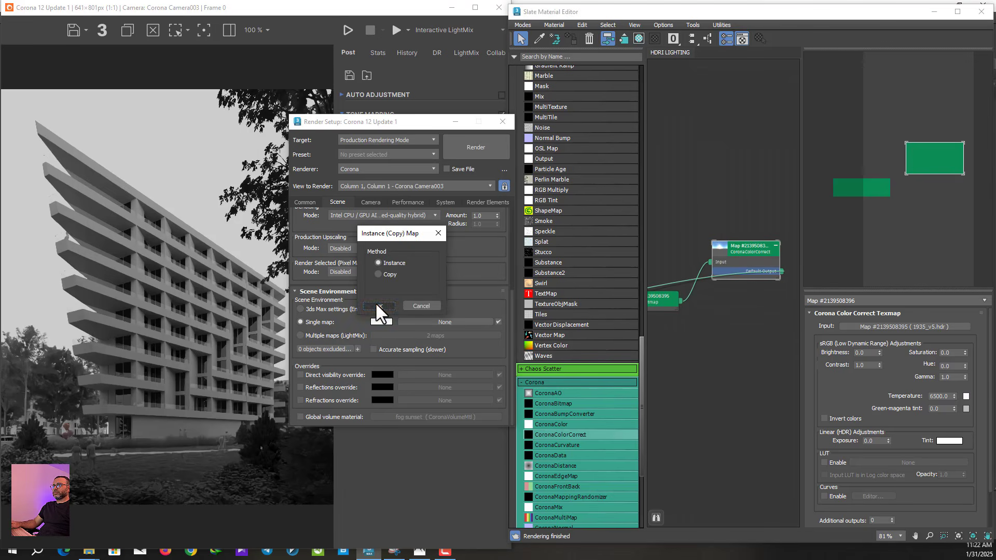
click(375, 305)
click(455, 121)
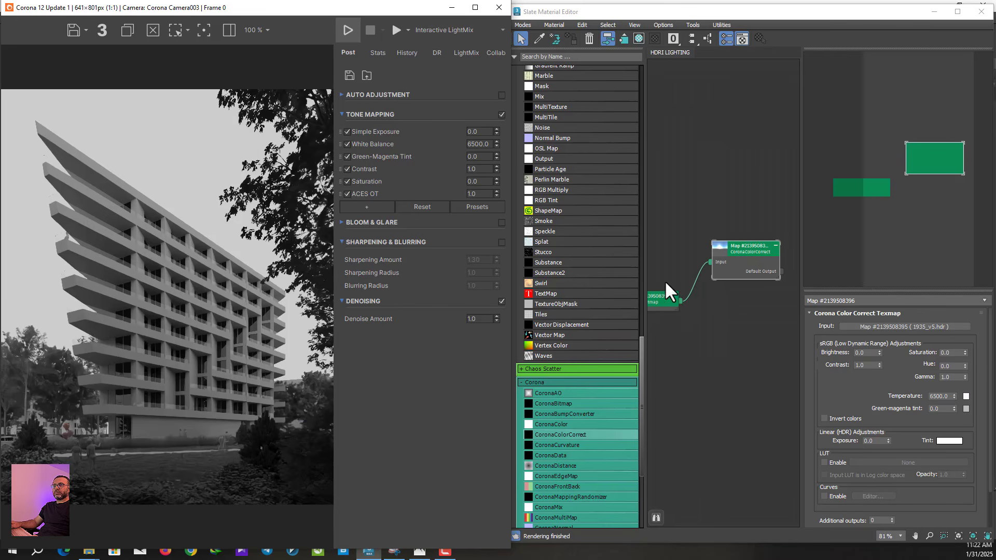
Move the HDRI bitmap node up level with the color correct node and set its environment rotation to 60 degrees.
click(666, 266)
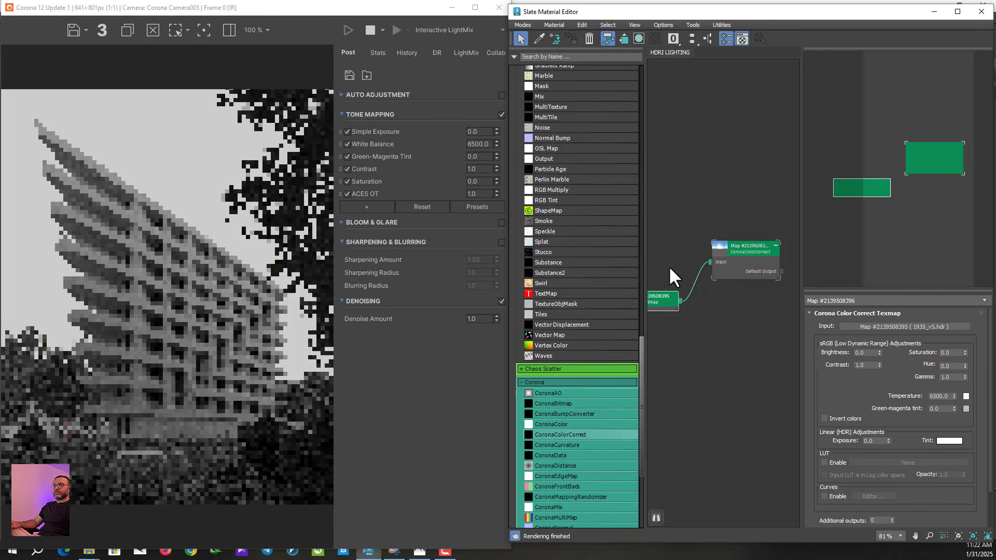
drag(667, 300, 666, 269)
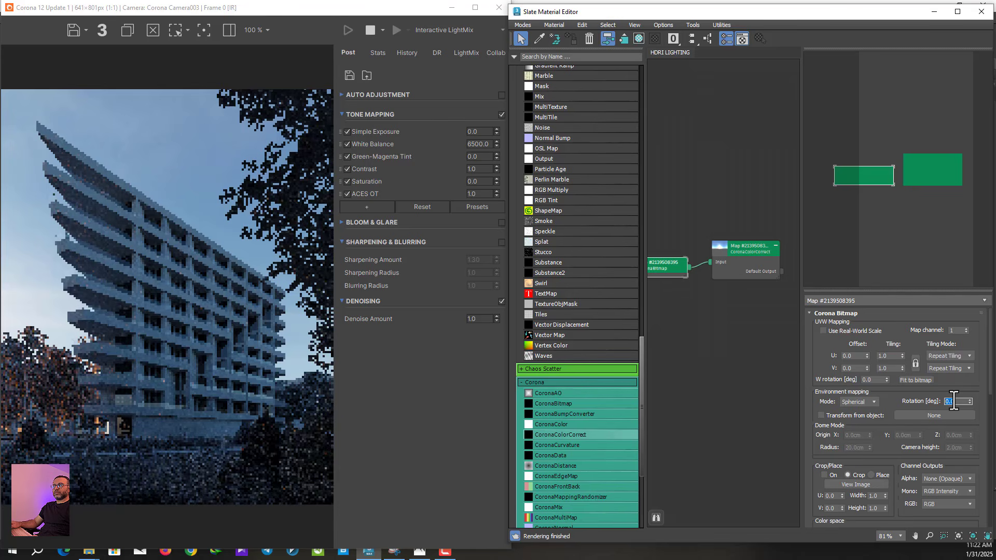
text(60)
key(Return)
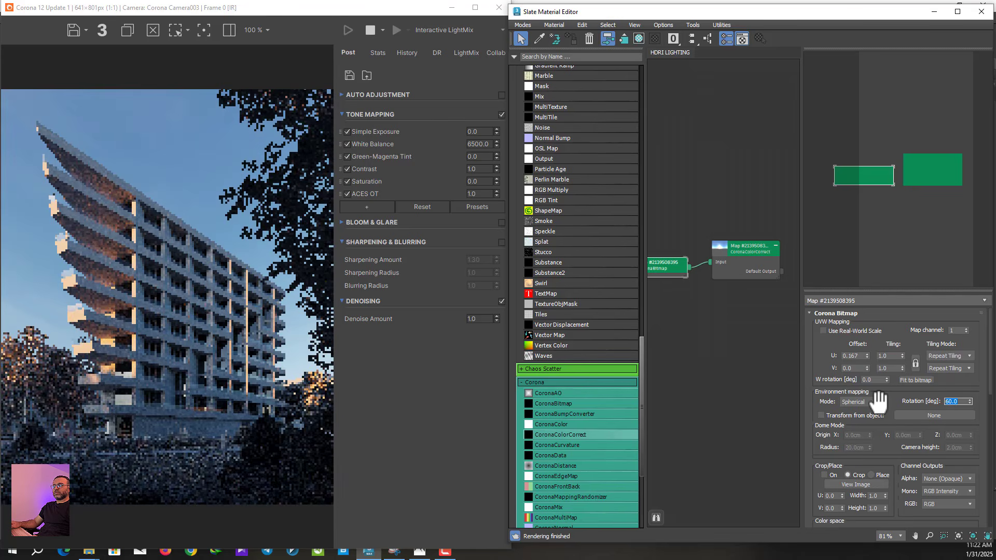
Try environment rotations of 80, 120, 220 and 230 degrees on the HDRI bitmap.
text(80)
key(Return)
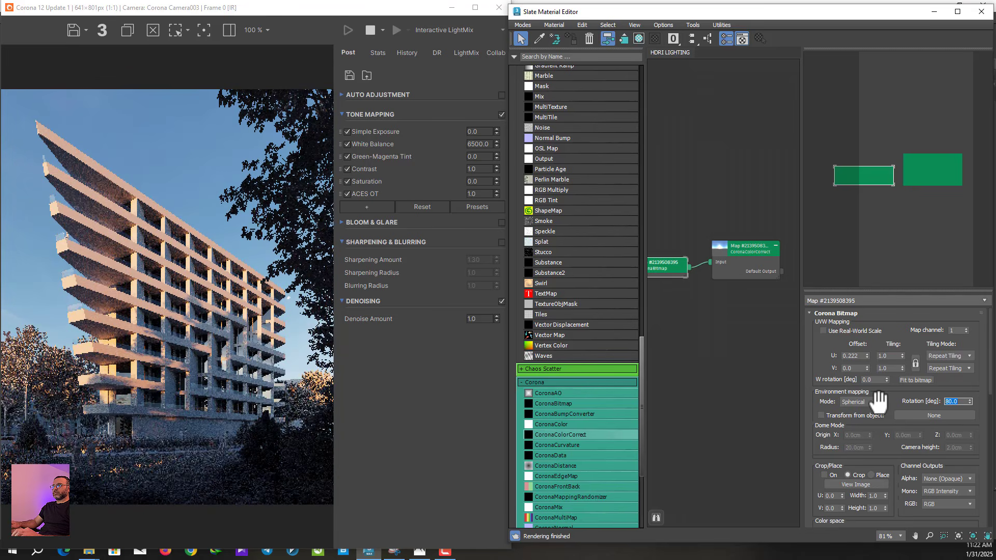
key(Return)
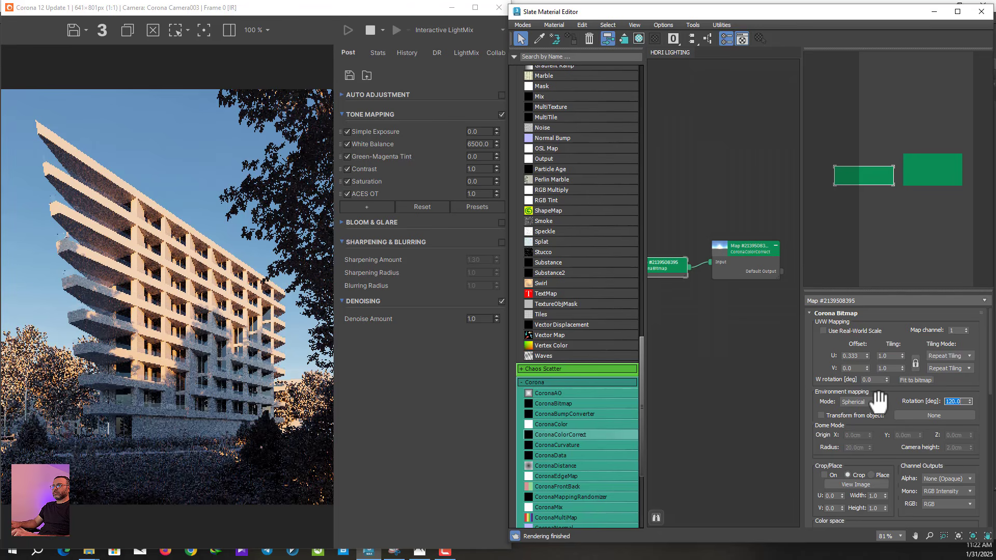
text(220)
key(Return)
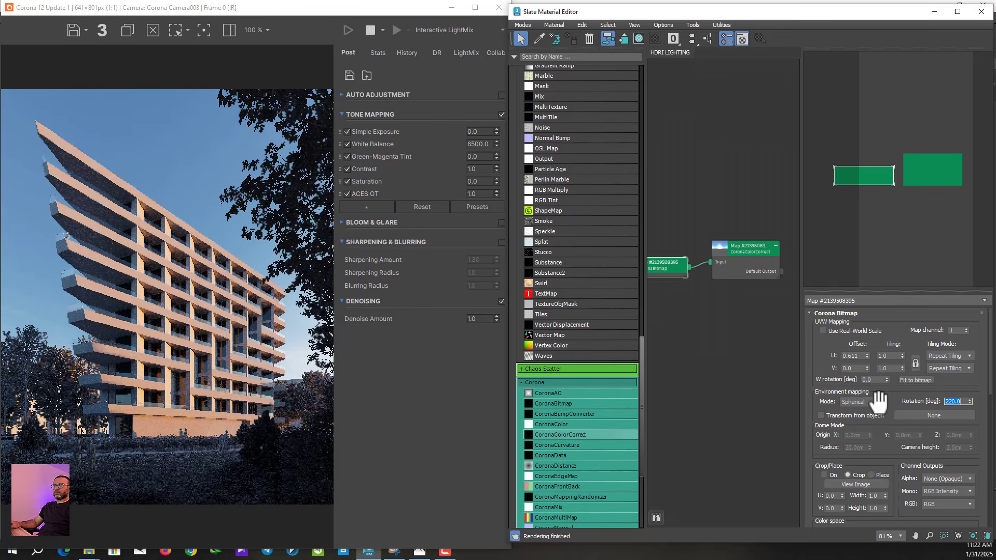
text(230)
key(Return)
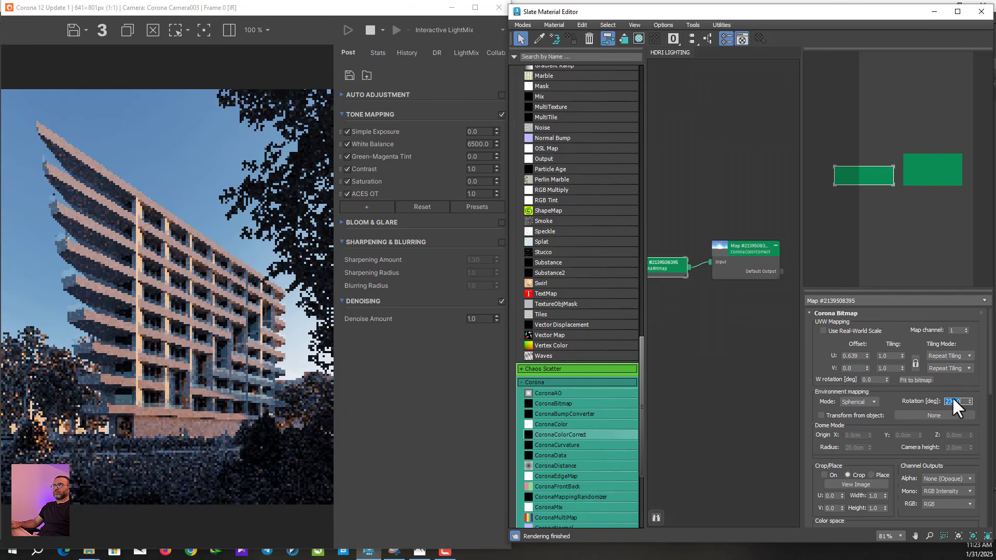
Reset the HDRI bitmap's environment rotation to 0, try 10 degrees, and settle on 20 degrees.
right_click(969, 401)
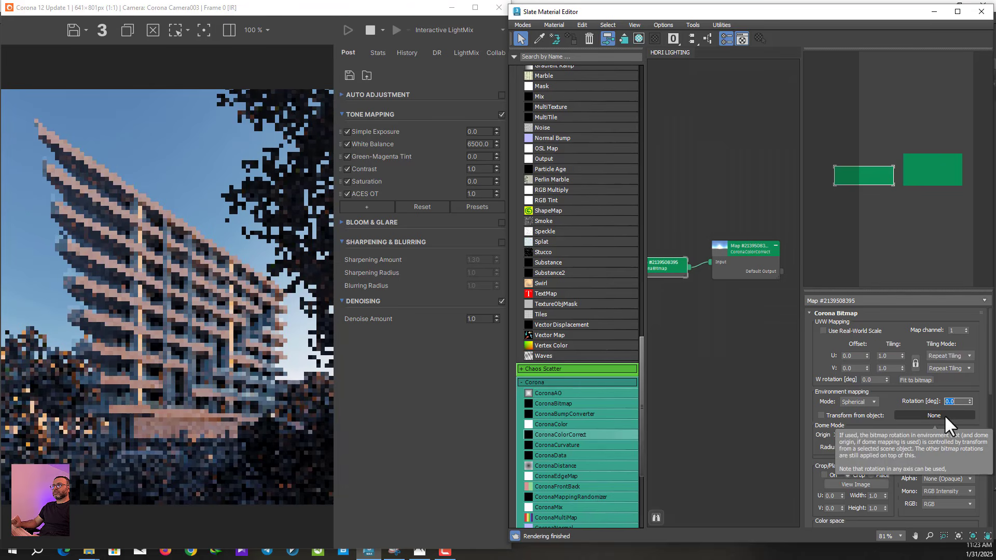
text(10)
key(Return)
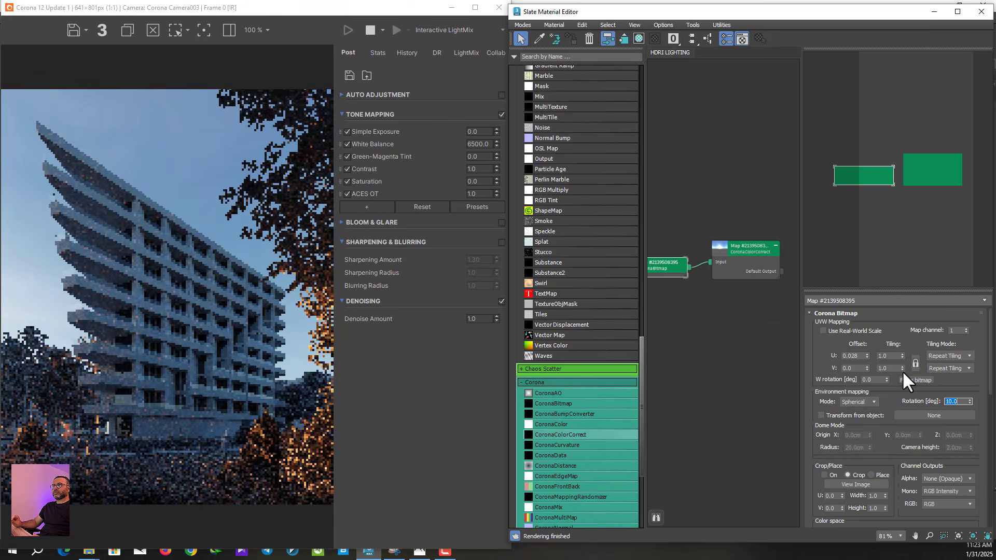
text(20)
key(Return)
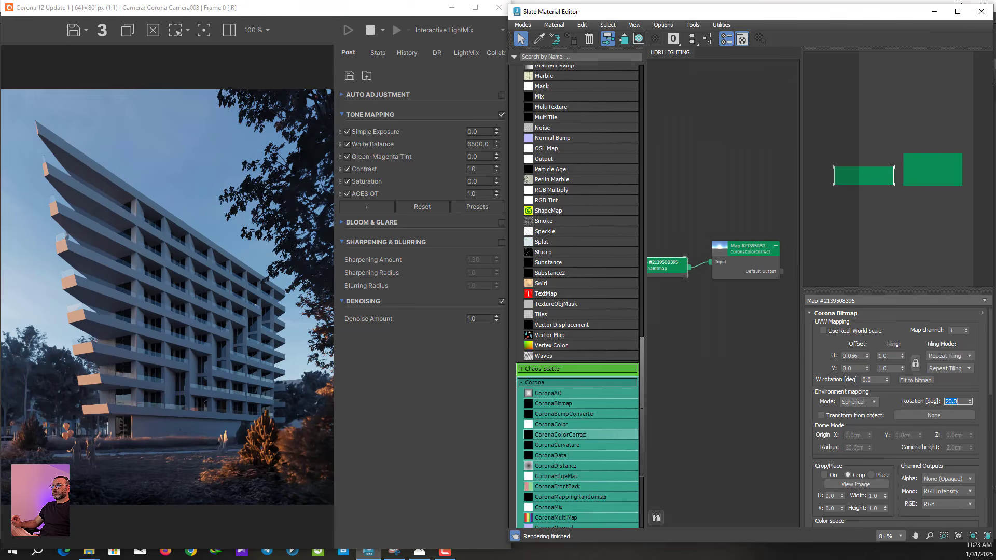
Raise the simple exposure to about 0.368 and set the white balance to 7000 in the tone mapping.
drag(497, 131, 447, 145)
text(70)
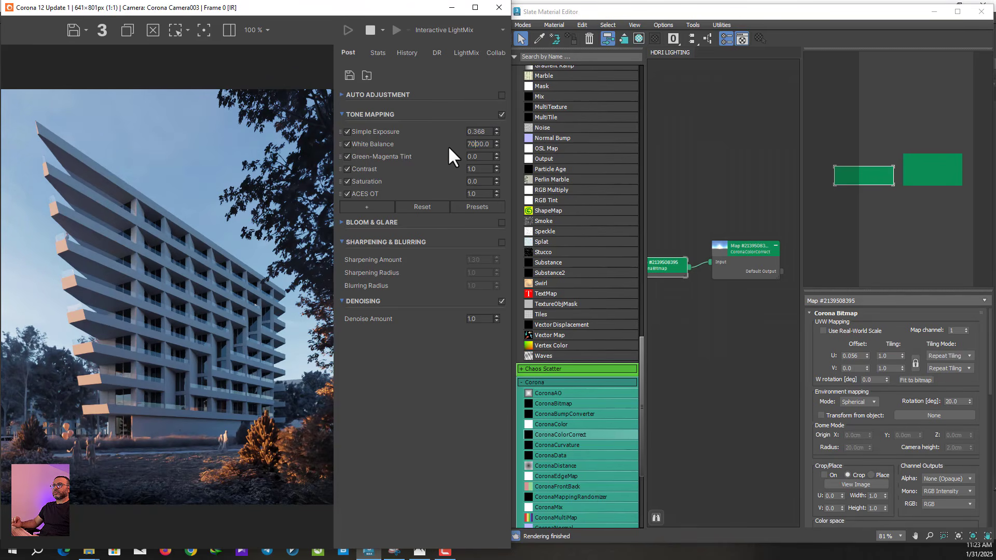
key(Return)
Raise the tone mapping contrast to about 1.956 and set the saturation to -0.03.
drag(496, 168, 492, 62)
key(Tab)
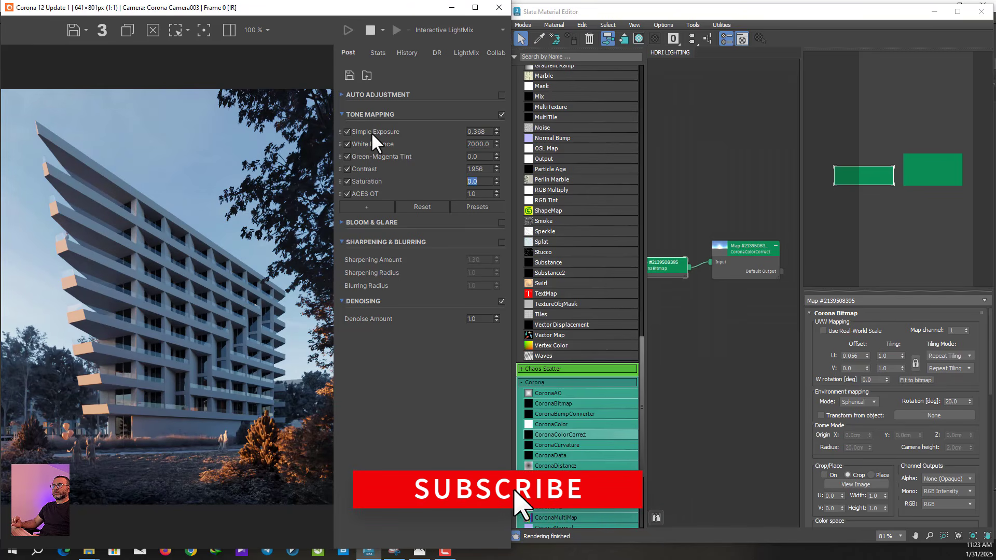
text(-0.03)
key(Return)
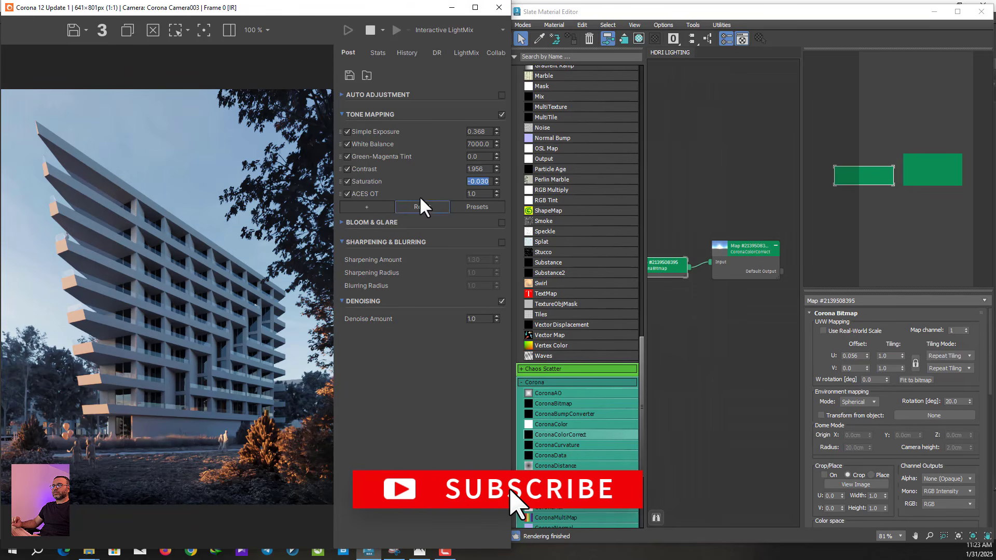
Compare the render with and without the ACES OT operator and leave it disabled.
click(348, 192)
click(348, 192)
click(348, 192)
click(348, 192)
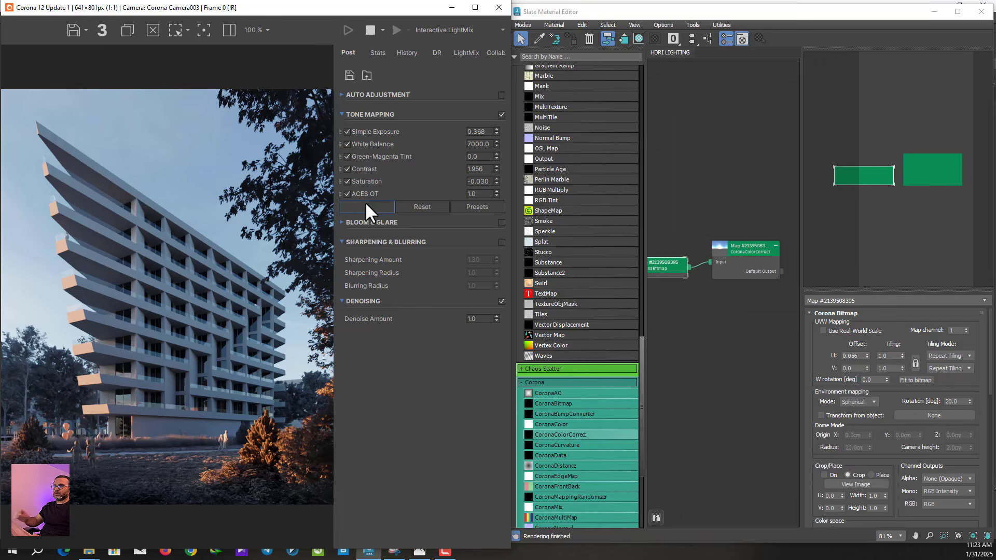
click(347, 194)
Add a Filmic Mapping operator with highlight compression 1 and rich shadows 0.8.
click(360, 206)
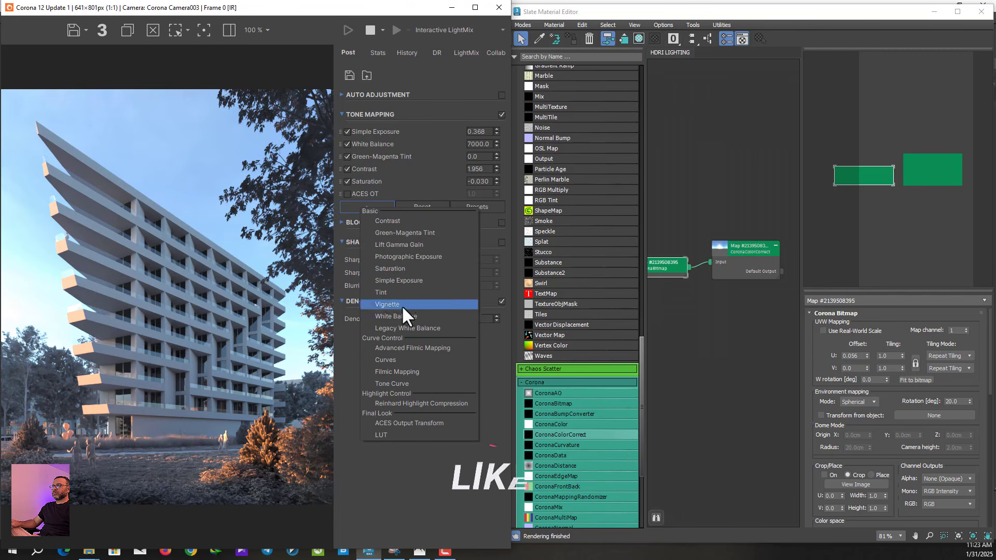
click(396, 371)
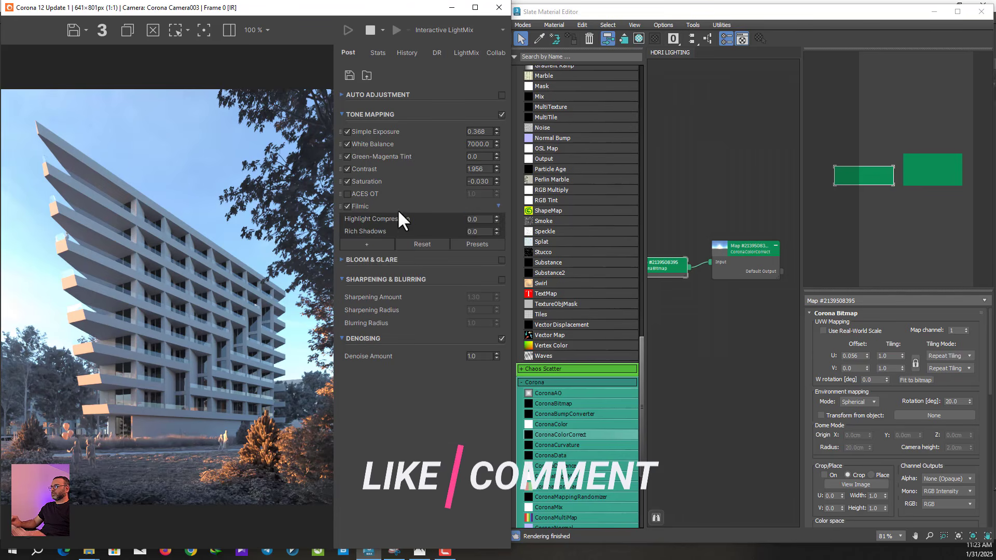
click(478, 219)
text(1)
key(Return)
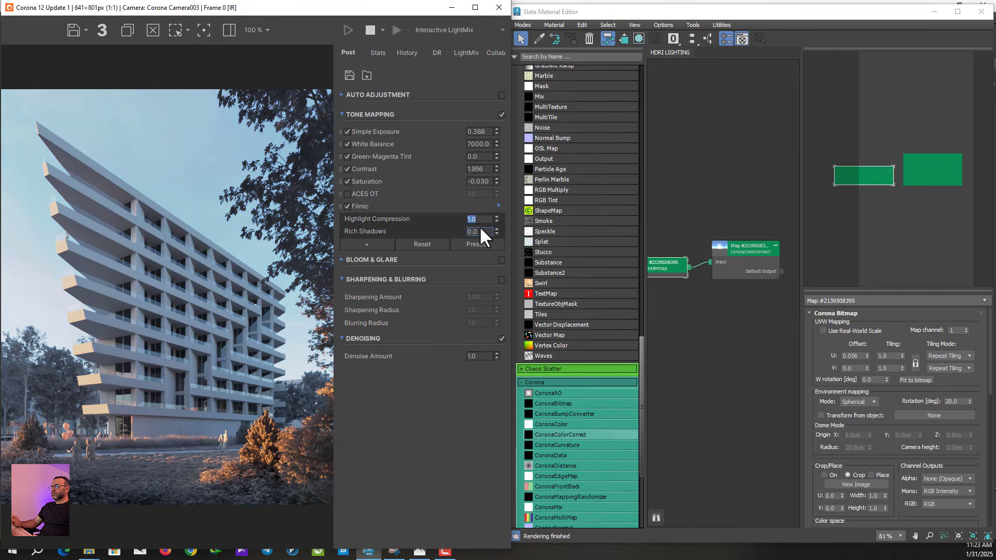
click(480, 230)
text(0.8)
key(Return)
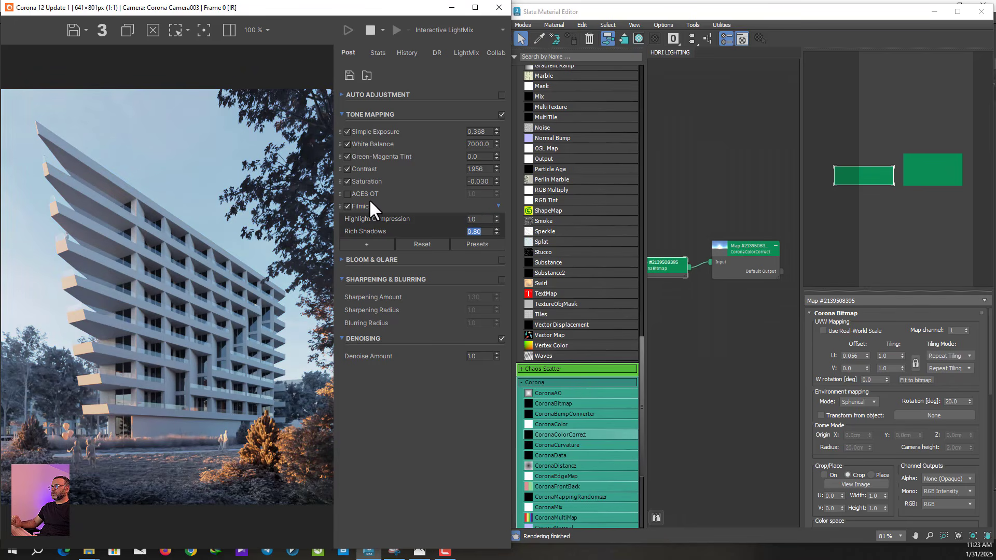
Add a Tone Curve operator to the tone mapping and set its darks to 0.20.
click(366, 244)
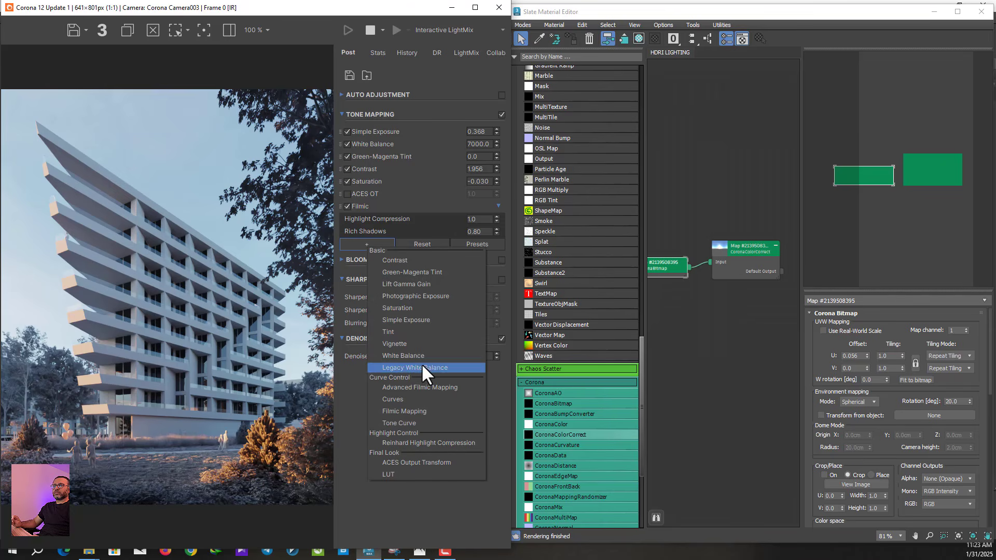
click(399, 423)
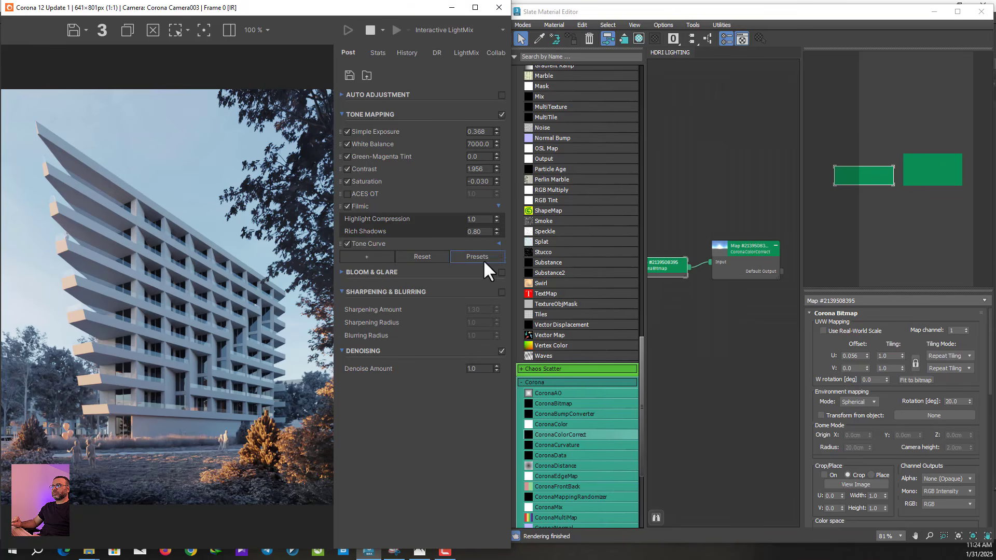
click(498, 244)
mouse_move(494, 282)
mouse_down()
mouse_move(488, 254)
mouse_move(484, 276)
mouse_up()
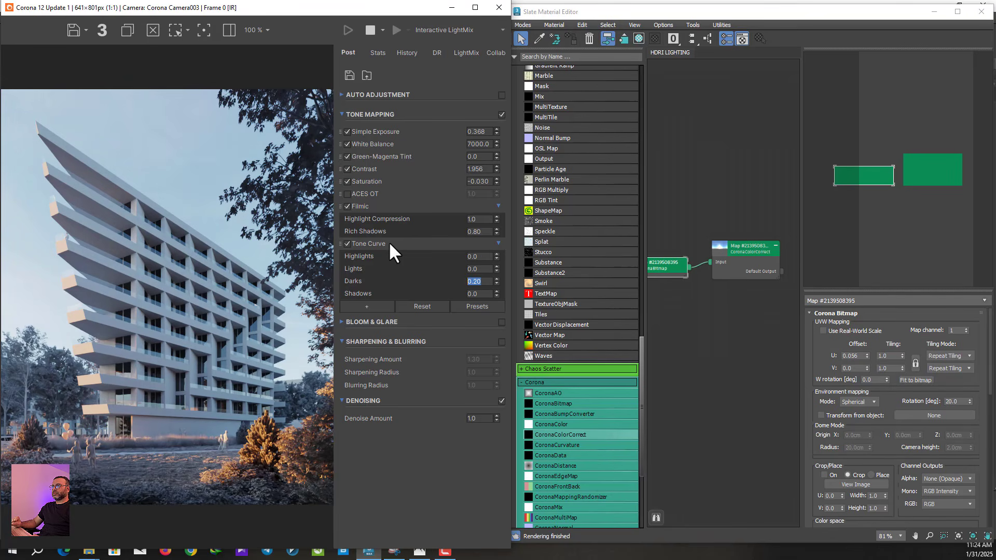
Lower the simple exposure to about 0.276 and set the tone curve's shadows to 0.4.
drag(496, 131, 495, 158)
drag(496, 293, 515, 236)
double_click(483, 296)
text(0.4)
key(Return)
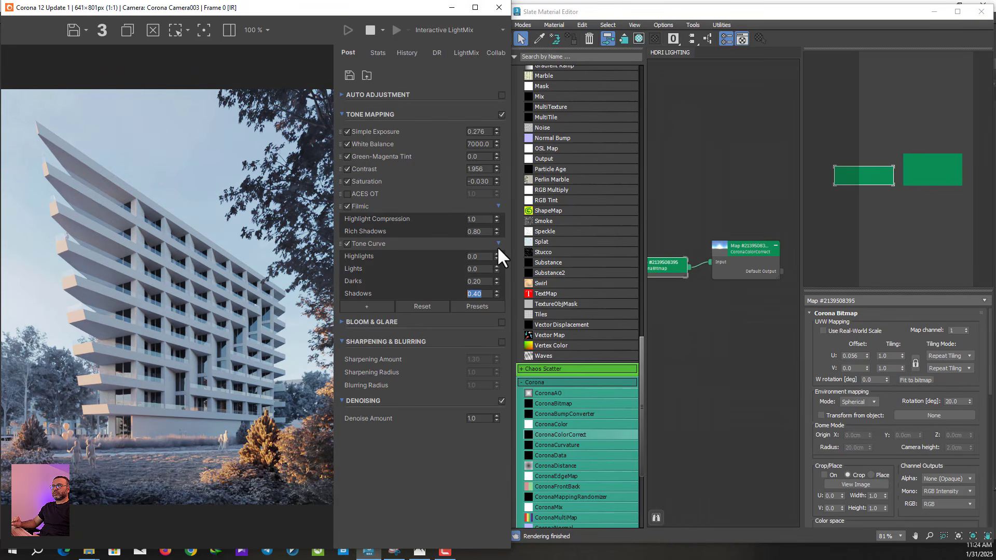
Set the tone mapping contrast to 2.
double_click(477, 169)
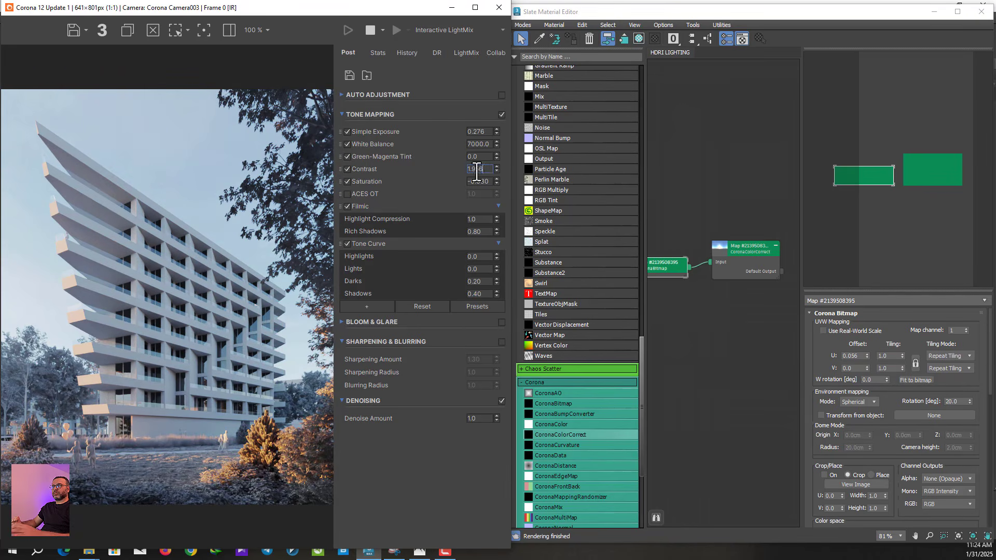
text(2)
key(Return)
Add a LUT operator and load 3DCollective_SoftLight_01Soft.cube from the Filmic Contrast folder.
click(385, 307)
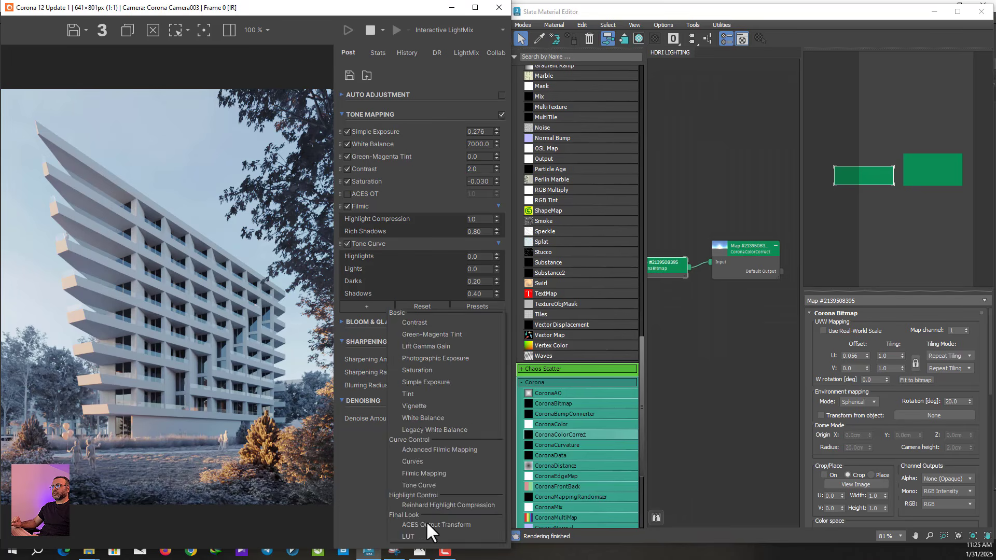
click(426, 526)
click(348, 306)
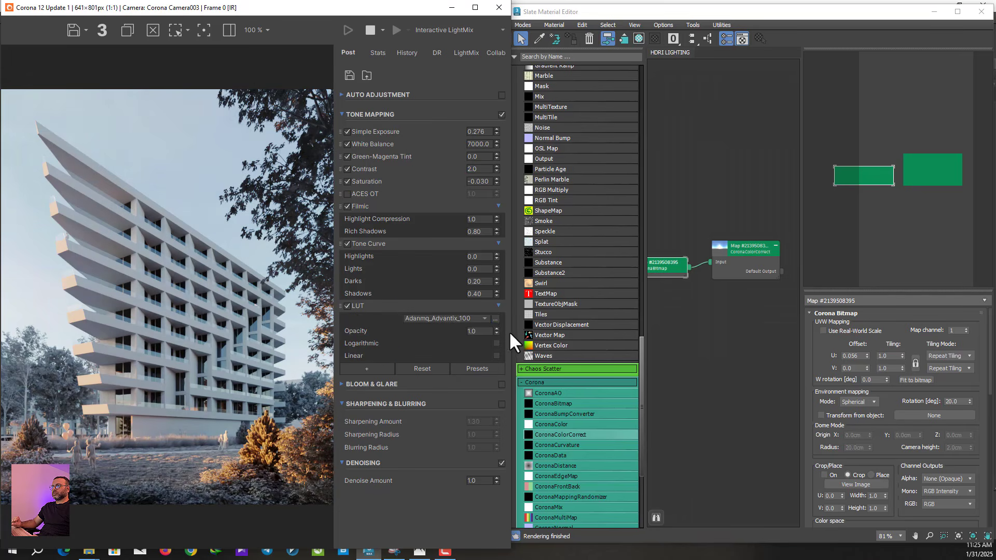
click(496, 320)
key(ctrl+v)
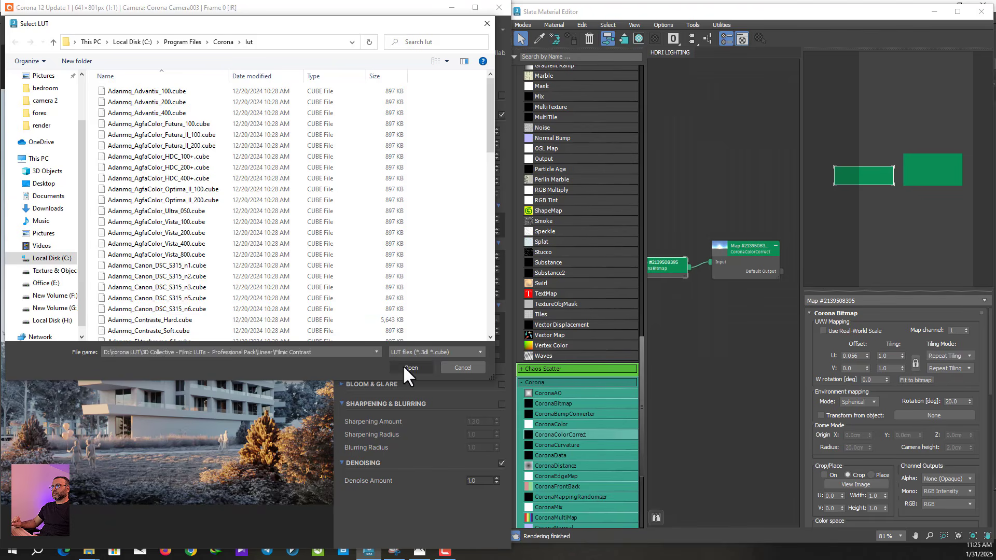
click(402, 365)
click(179, 146)
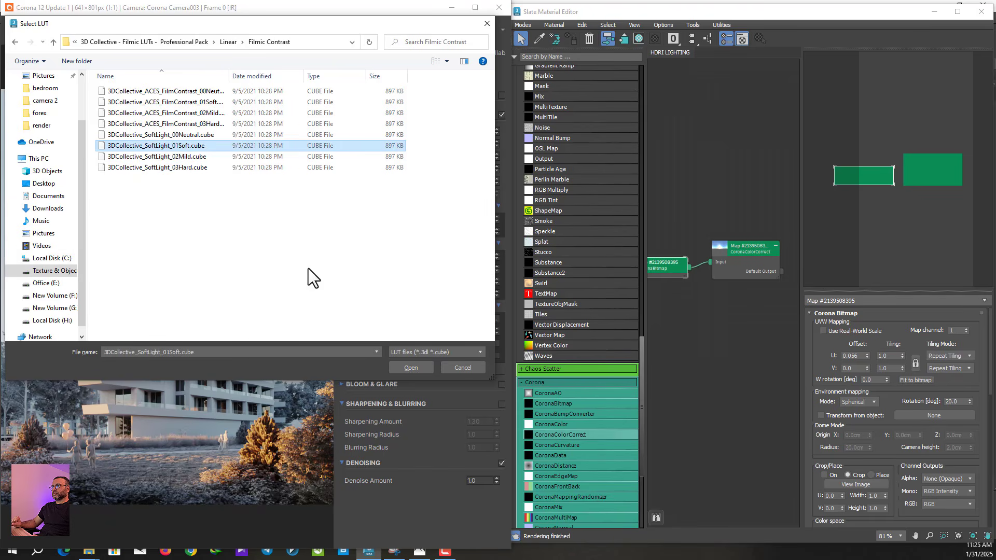
click(412, 363)
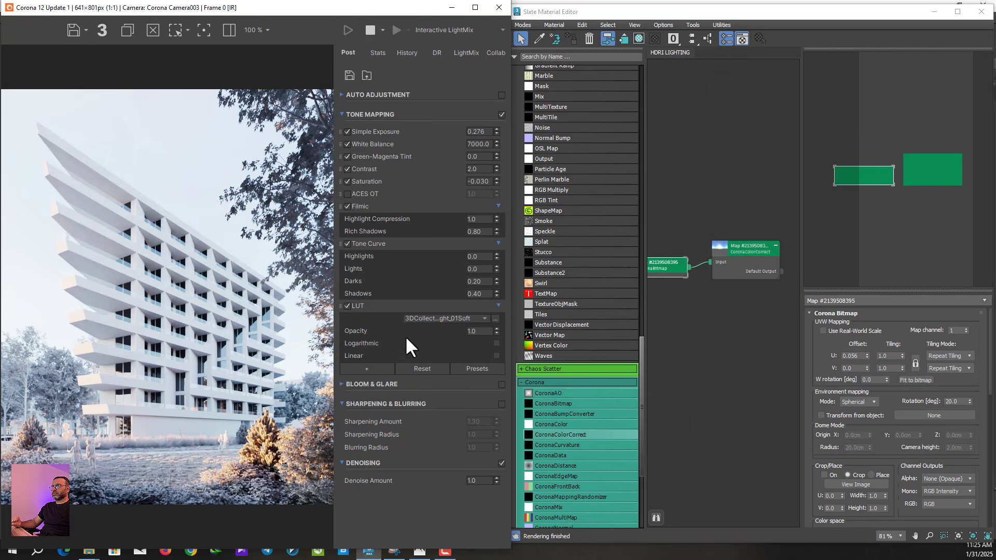
Set the LUT opacity to 0.45 and compare the render with and without it, leaving the LUT enabled.
double_click(477, 332)
text(.45)
key(Return)
click(347, 306)
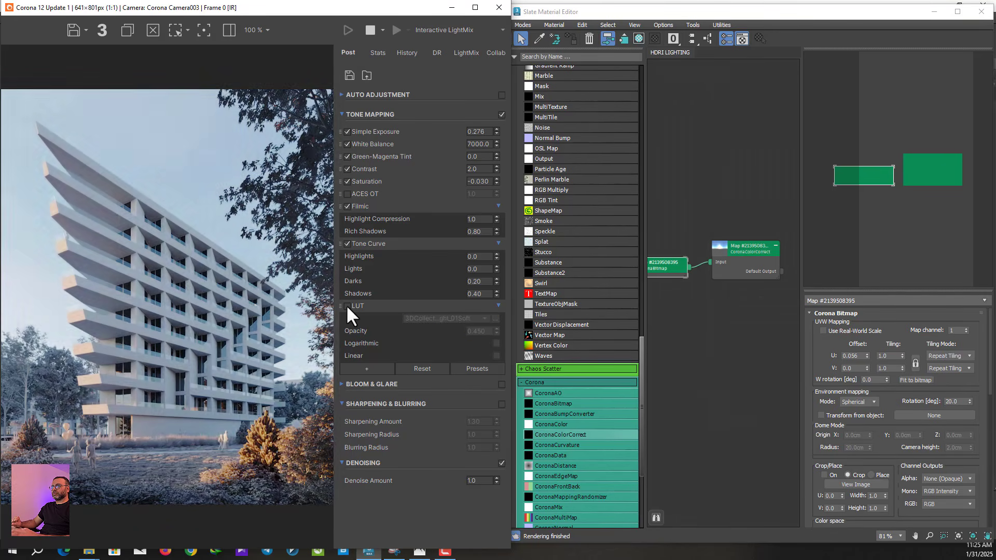
click(347, 306)
click(347, 306)
click(347, 306)
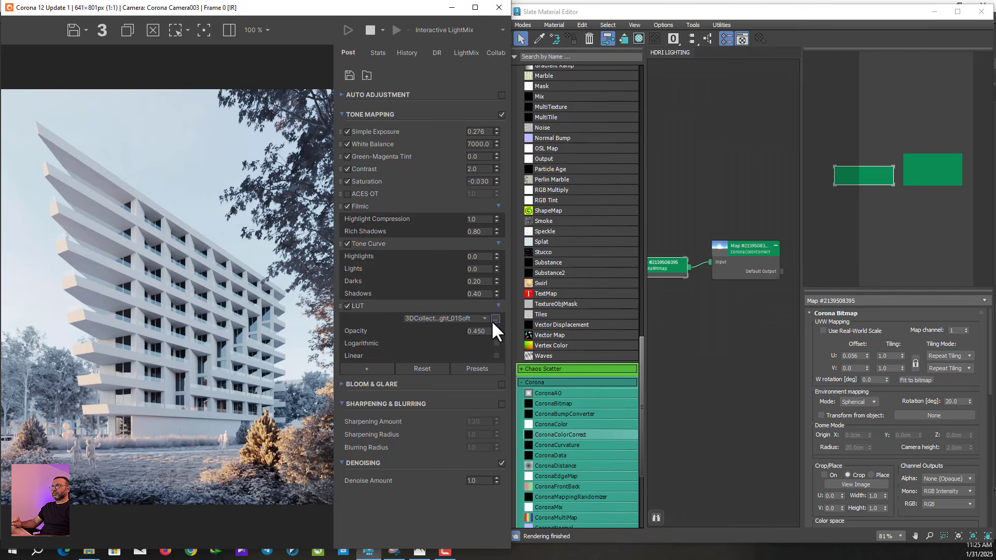
Add a Vignette operator with a value of 1 to the tone mapping and reset the simple exposure to 0.
click(372, 369)
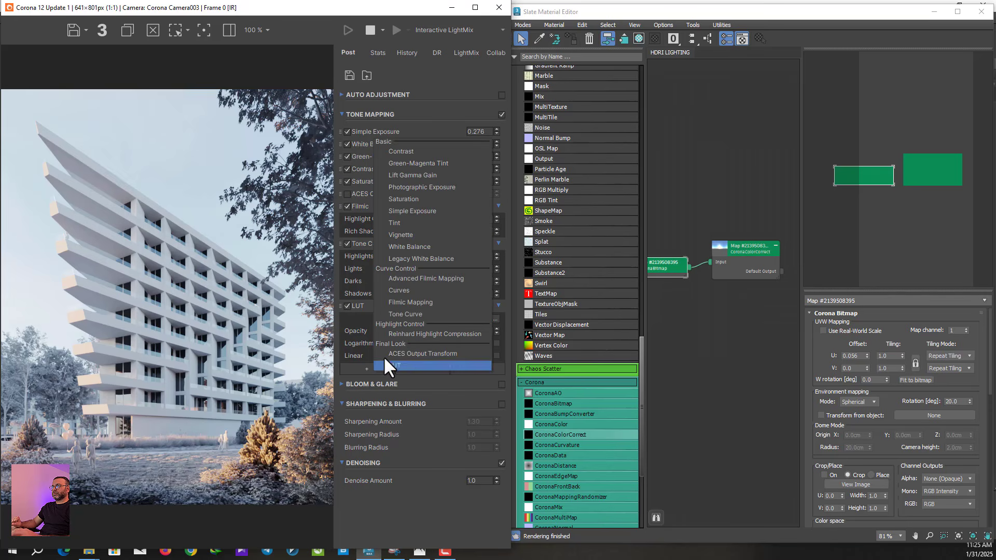
click(403, 235)
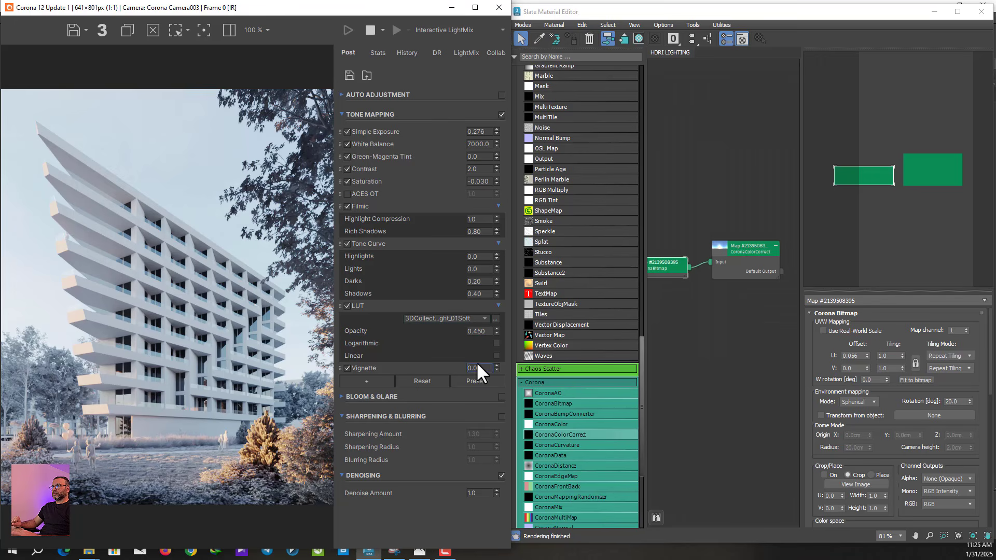
drag(477, 365, 439, 371)
text(1)
key(Return)
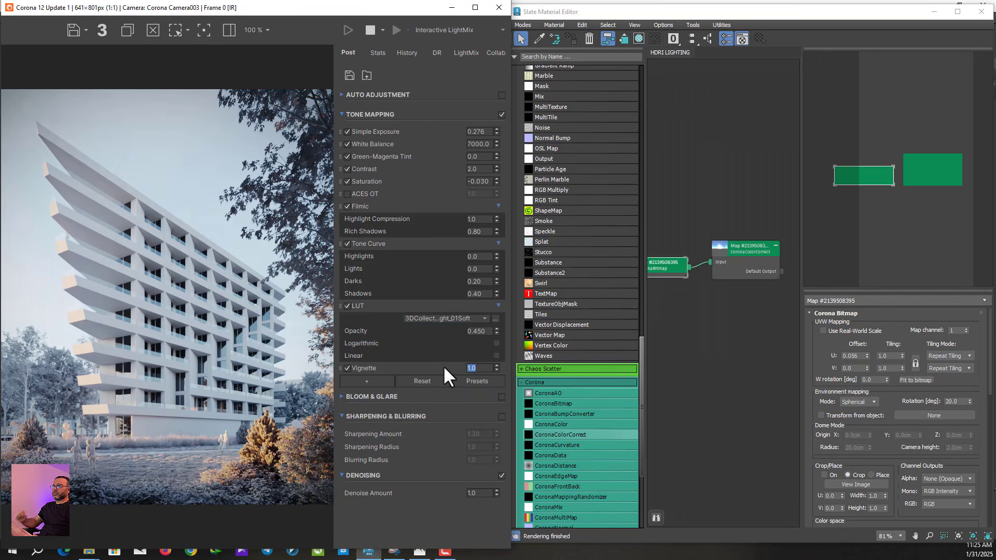
click(381, 379)
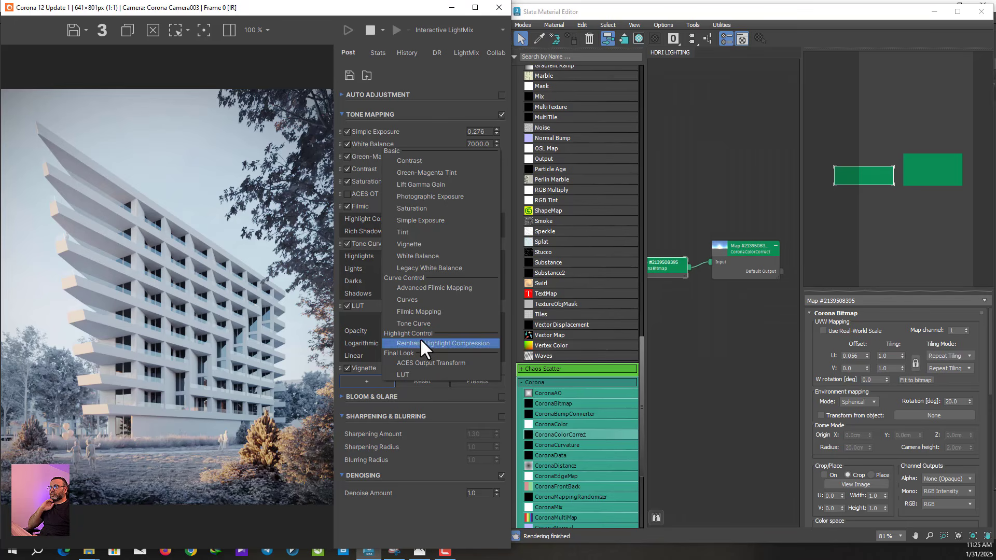
click(421, 518)
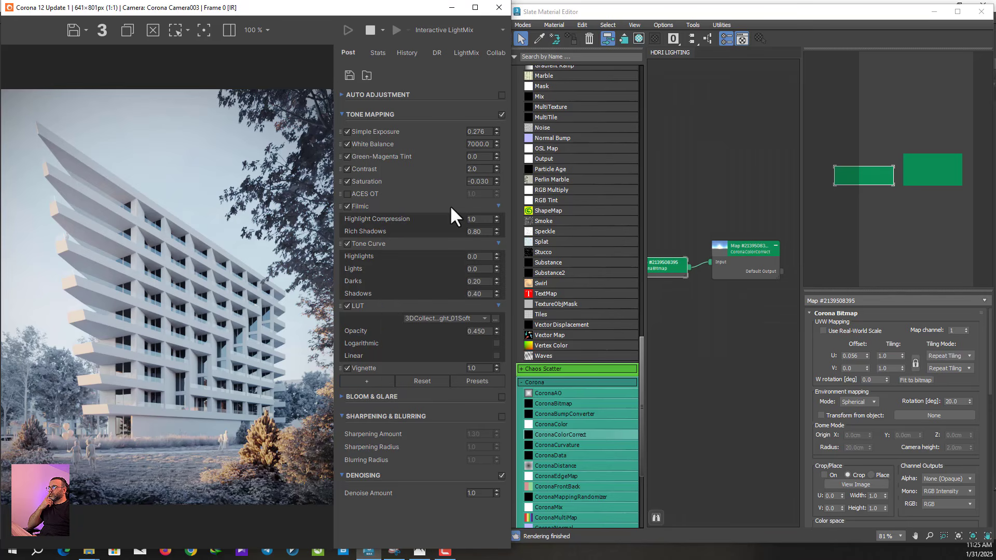
mouse_move(494, 132)
mouse_down()
mouse_move(493, 189)
mouse_move(497, 138)
mouse_up()
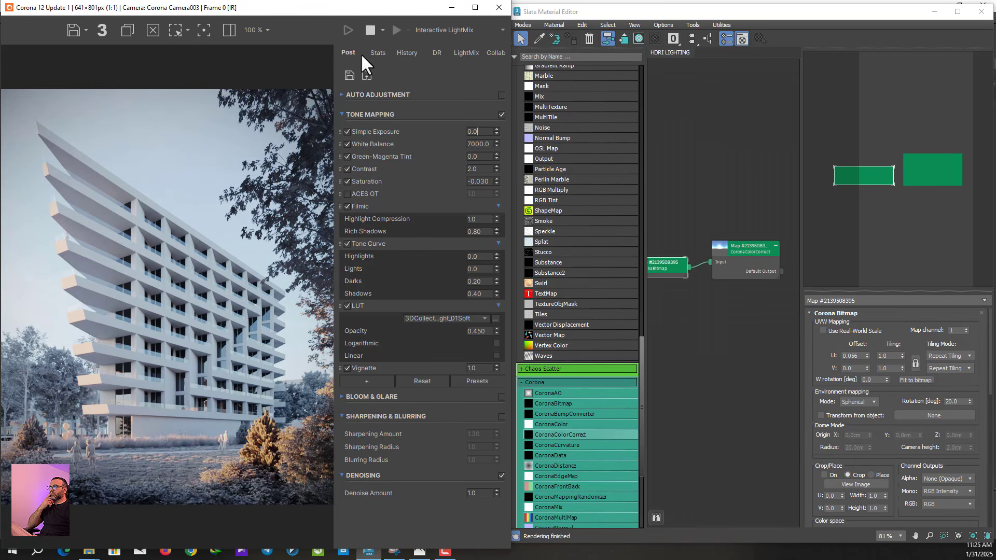
Try a gamma of 1.05 on the HDRI's CoronaColorCorrect map and settle on a gamma of 1.
click(762, 245)
drag(954, 377, 907, 378)
text(1)
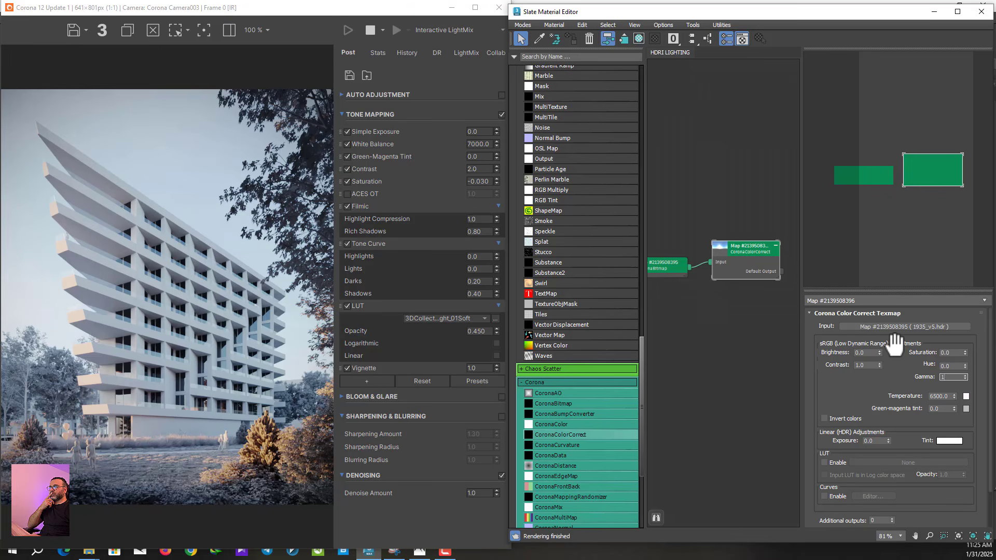
text(.05)
key(Return)
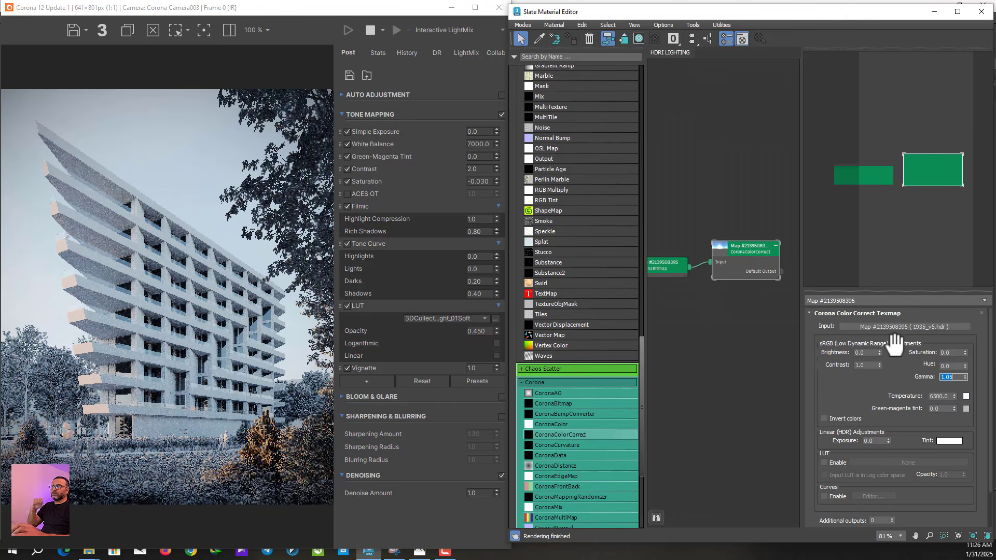
text(1)
key(Return)
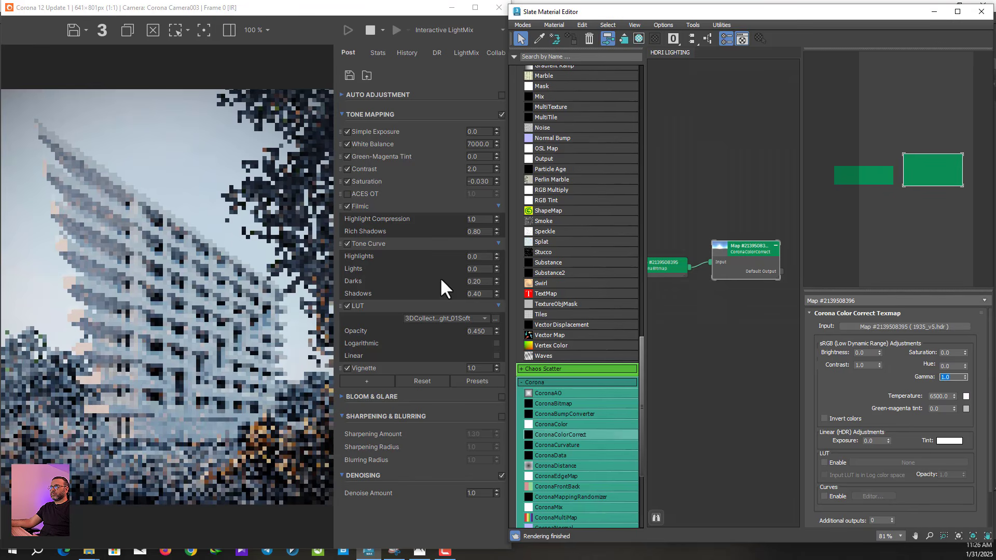
Stop the render, turn off the material override in the render setup, and restart interactive rendering.
click(370, 30)
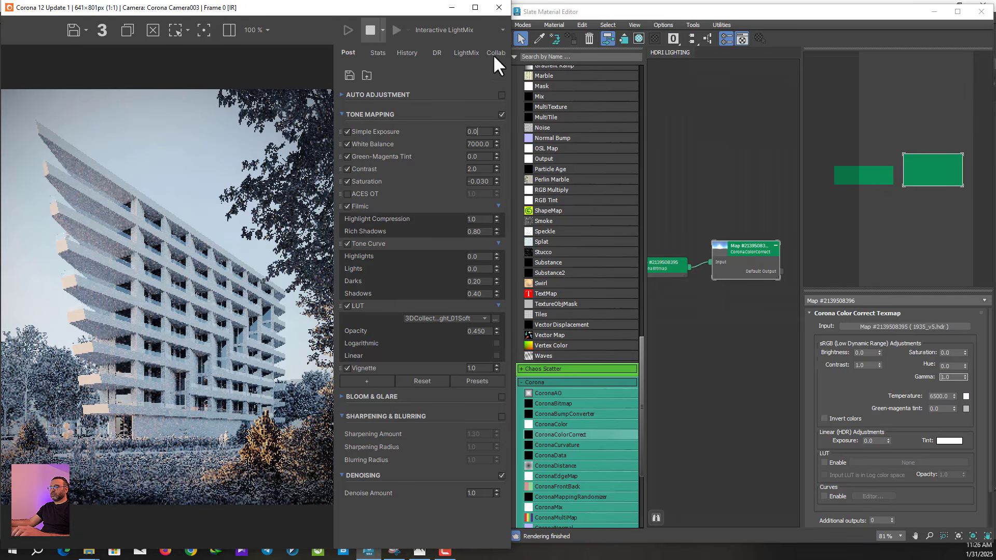
click(452, 8)
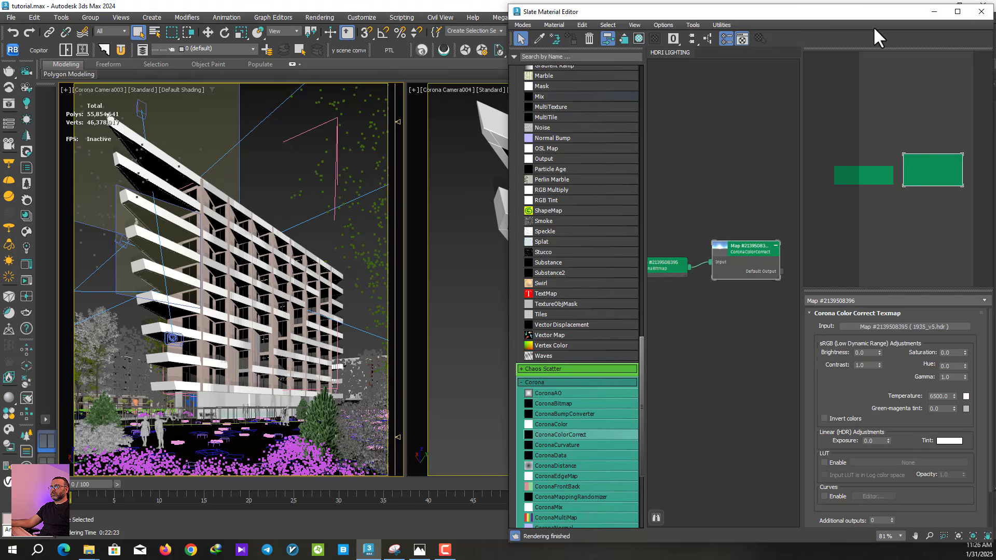
click(932, 11)
click(664, 33)
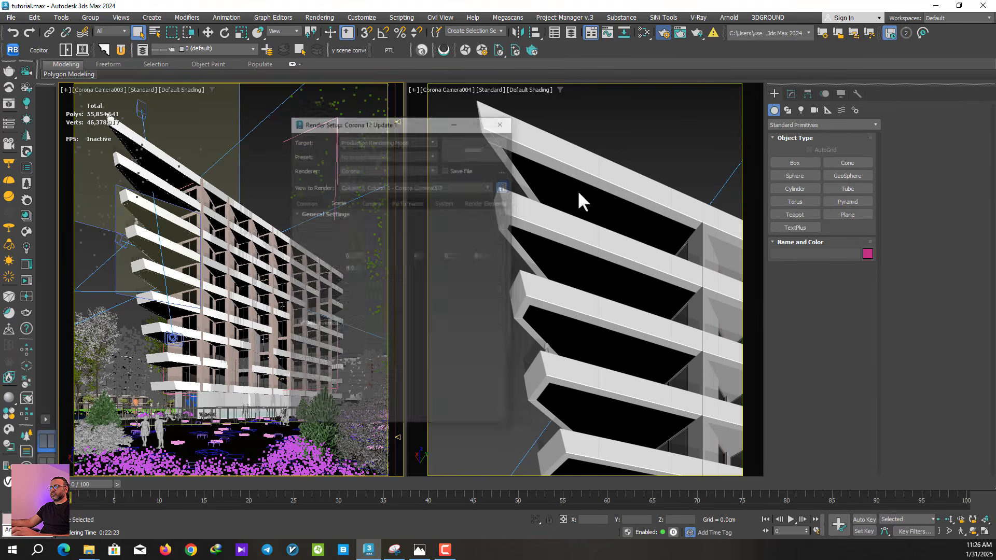
drag(389, 318, 393, 281)
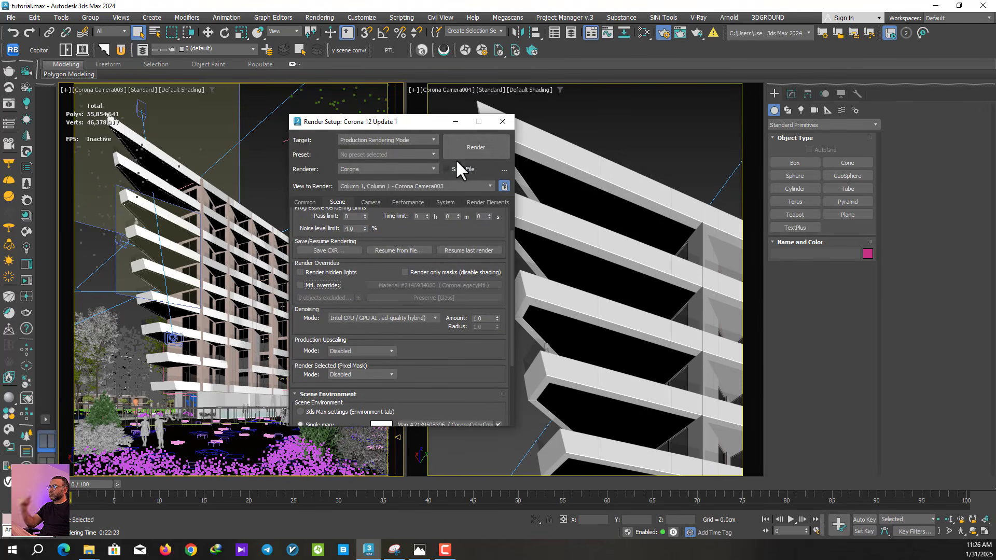
click(456, 121)
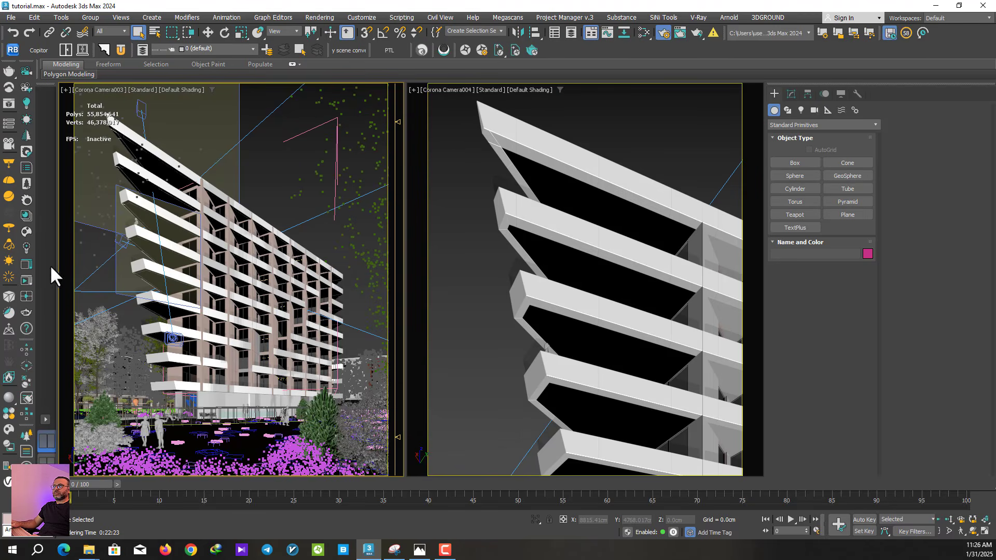
click(29, 266)
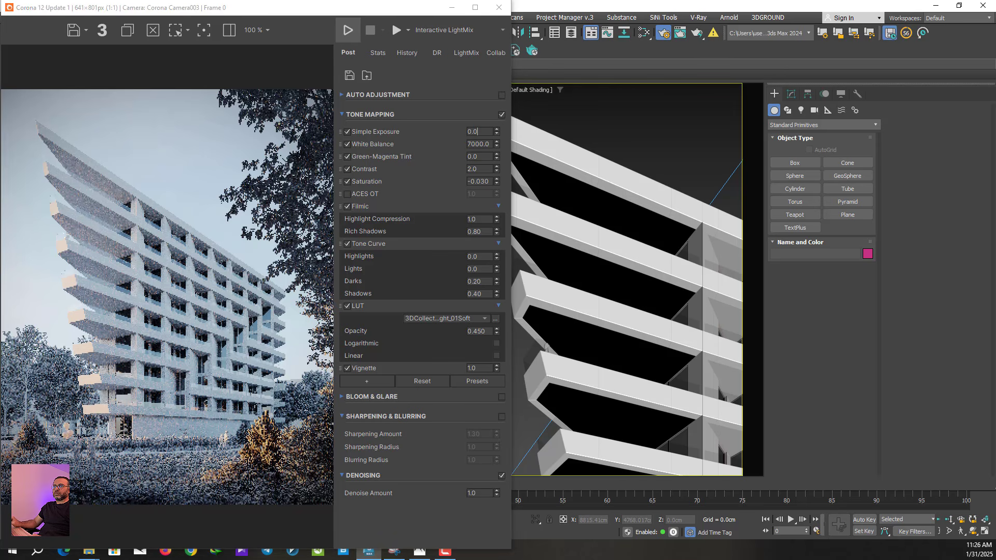
Try the contrast LUT variants, choose the 02Mild one, set its opacity to 0.6 and view the render enlarged.
click(451, 318)
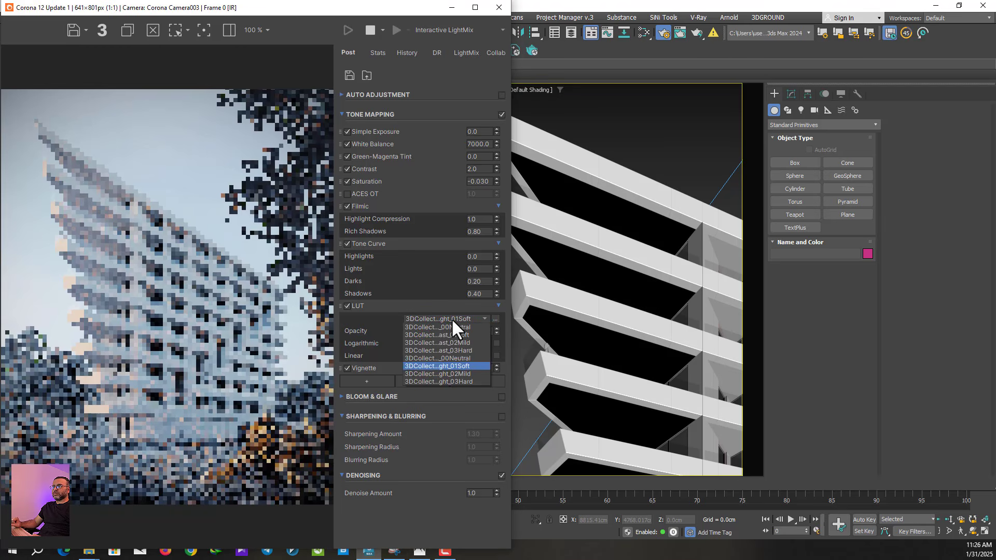
click(447, 342)
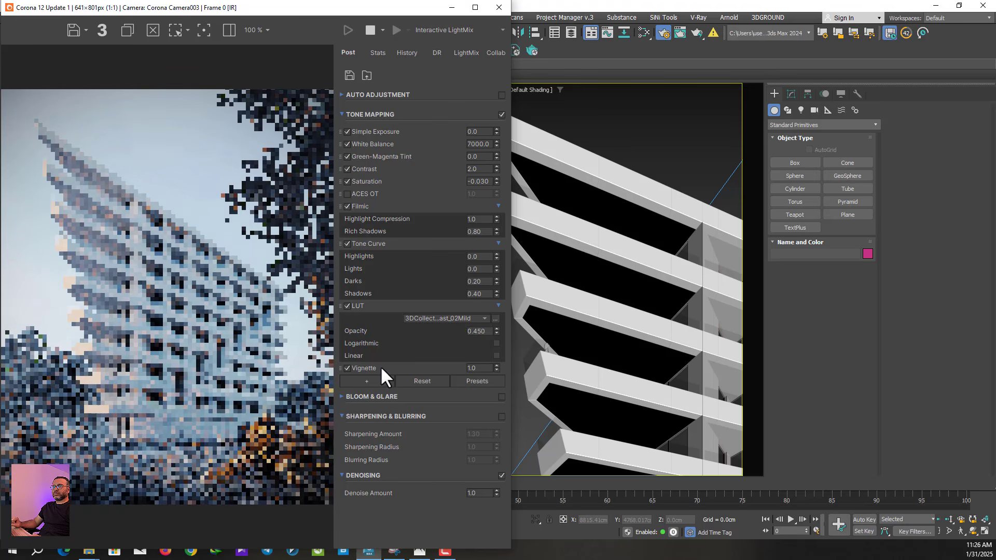
click(452, 319)
click(450, 326)
click(455, 317)
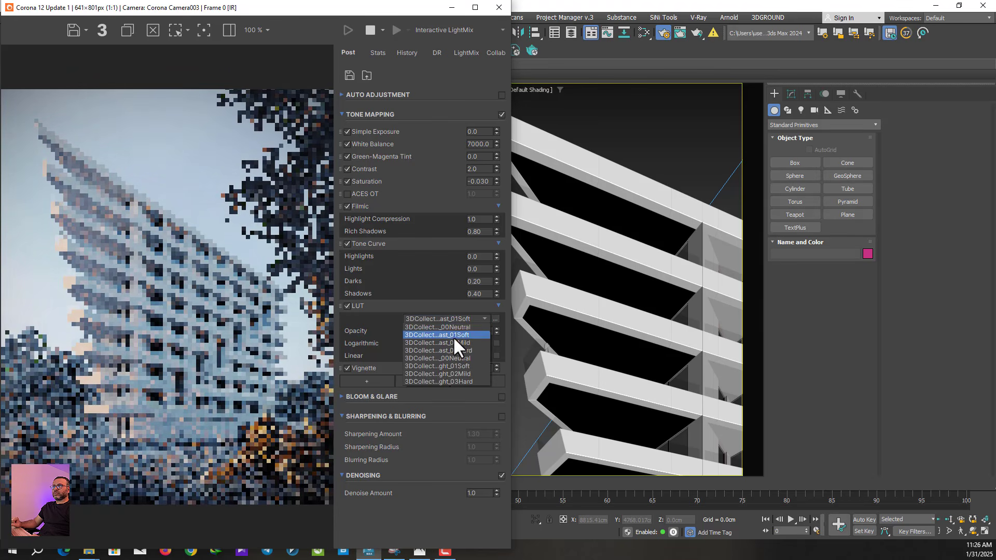
click(453, 334)
key(Tab)
text(0.6)
key(Return)
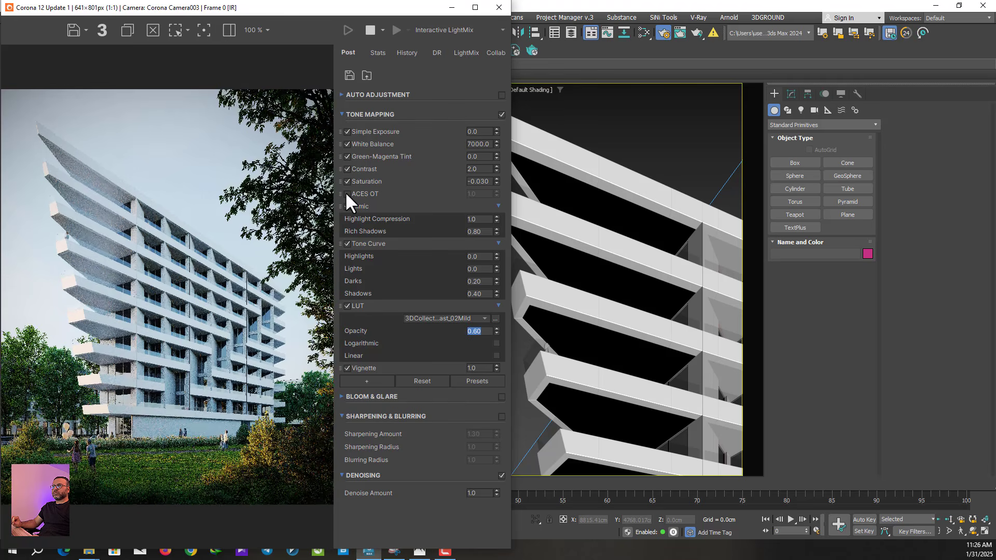
click(475, 7)
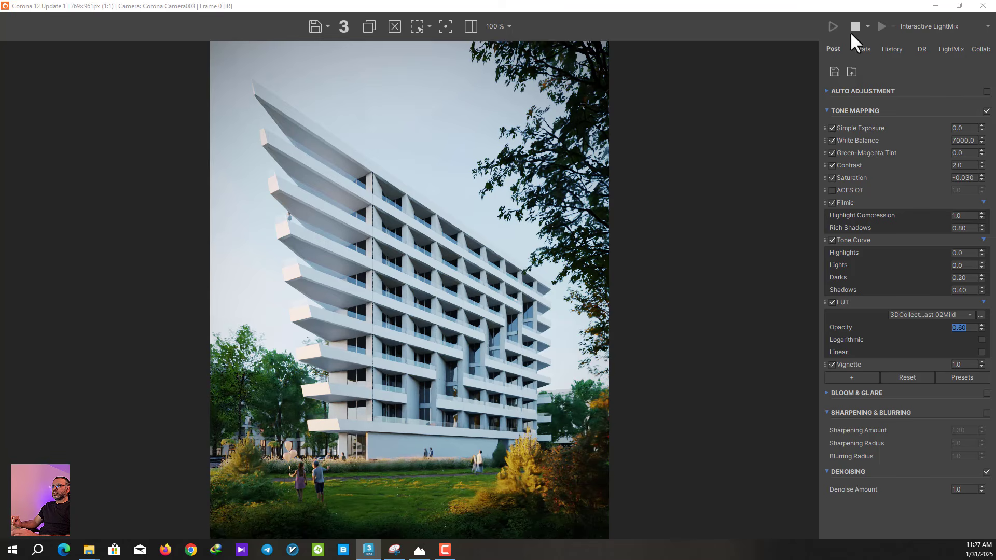
Return to the scene and switch the Corona Camera004 viewport to the top view.
click(935, 6)
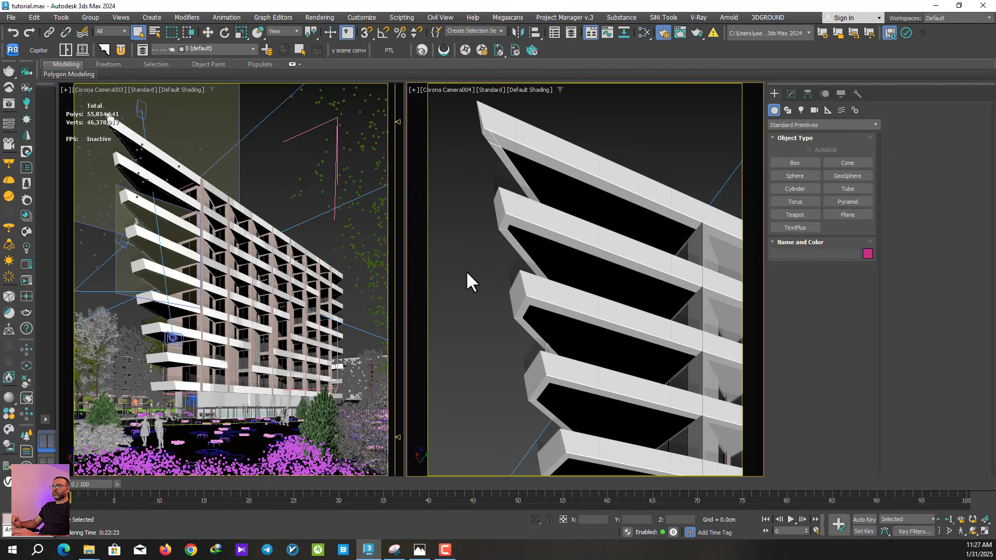
key(t)
middle_drag(551, 298, 511, 263)
click(793, 125)
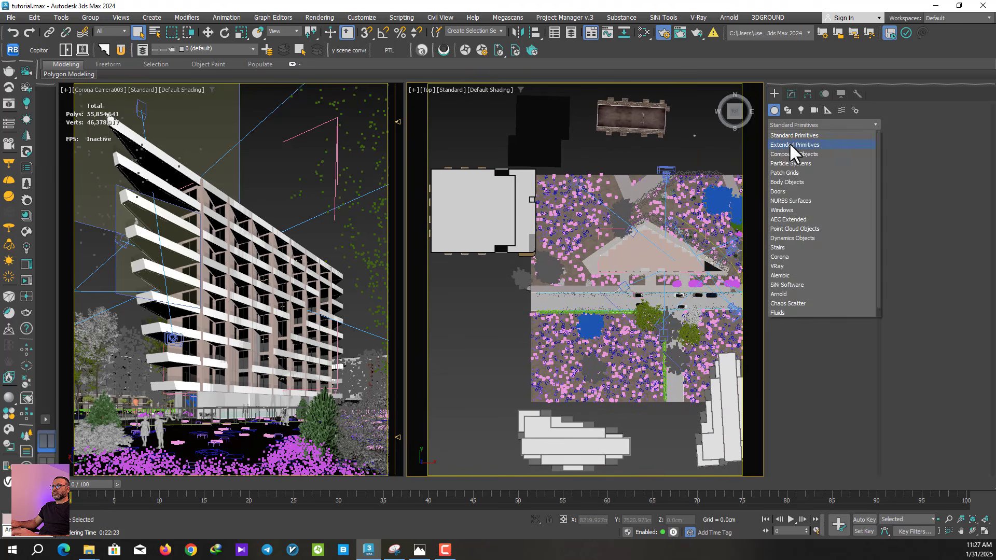
click(792, 136)
click(794, 161)
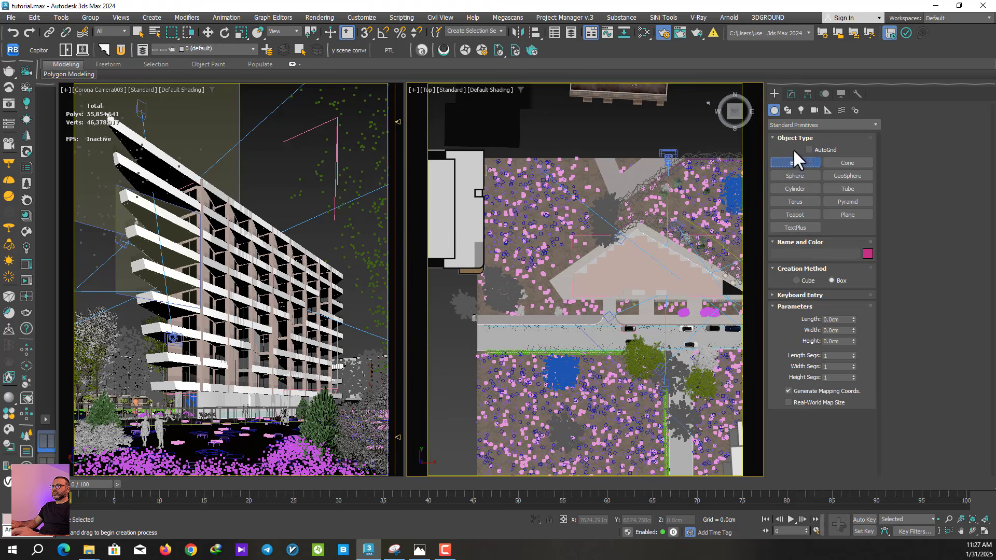
Draw a closed four-corner line in the top view, running diagonally along the northwest side of the building.
click(786, 110)
click(808, 176)
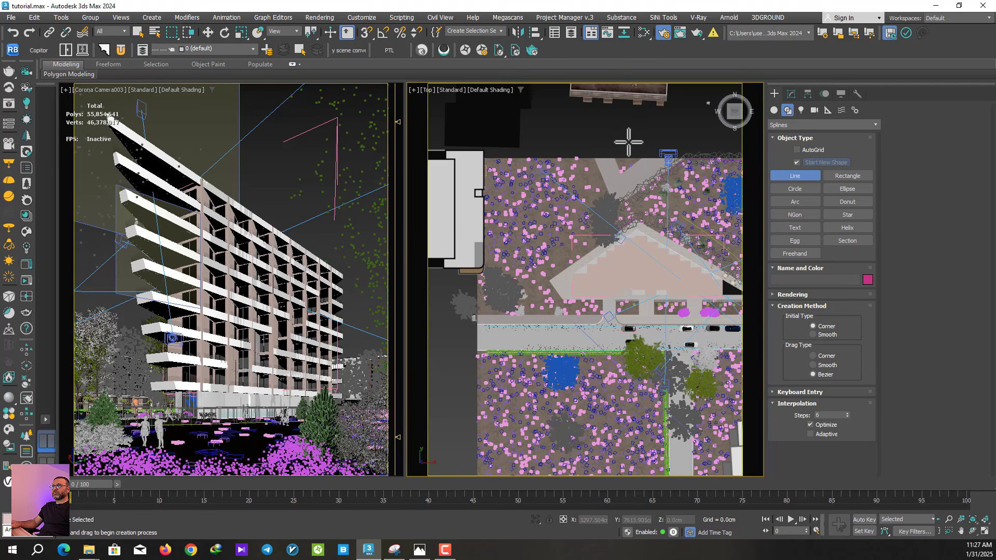
click(632, 139)
click(681, 191)
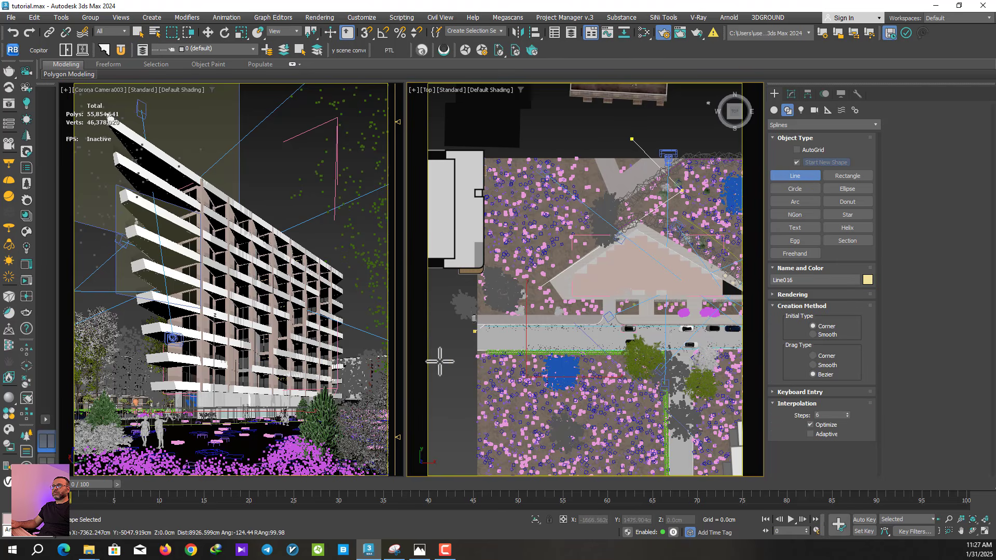
click(432, 361)
middle_drag(466, 343, 550, 378)
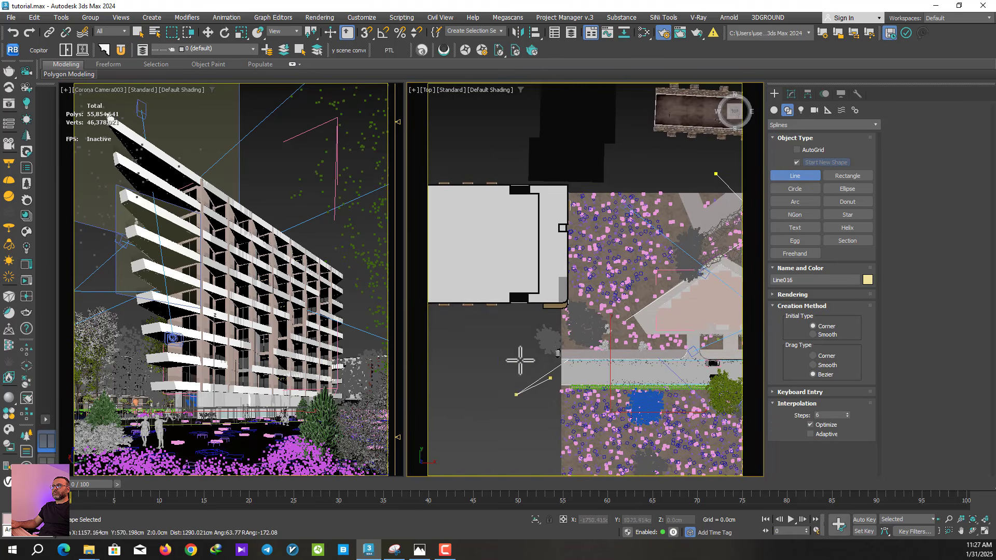
click(463, 320)
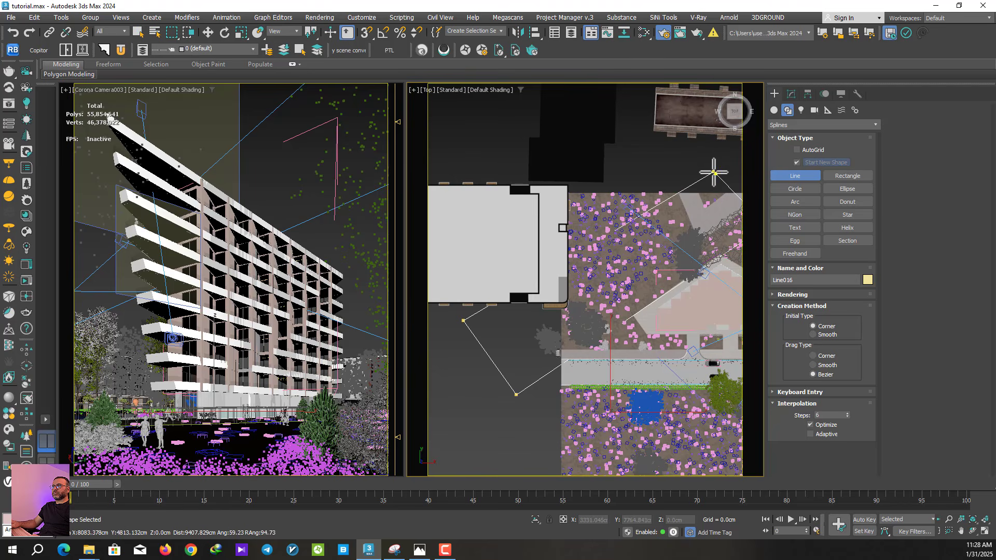
click(714, 173)
click(475, 285)
Move the northern corner vertex of the new line to straighten the end of the outline.
middle_drag(653, 178, 598, 208)
key(1)
click(660, 204)
drag(686, 182, 678, 158)
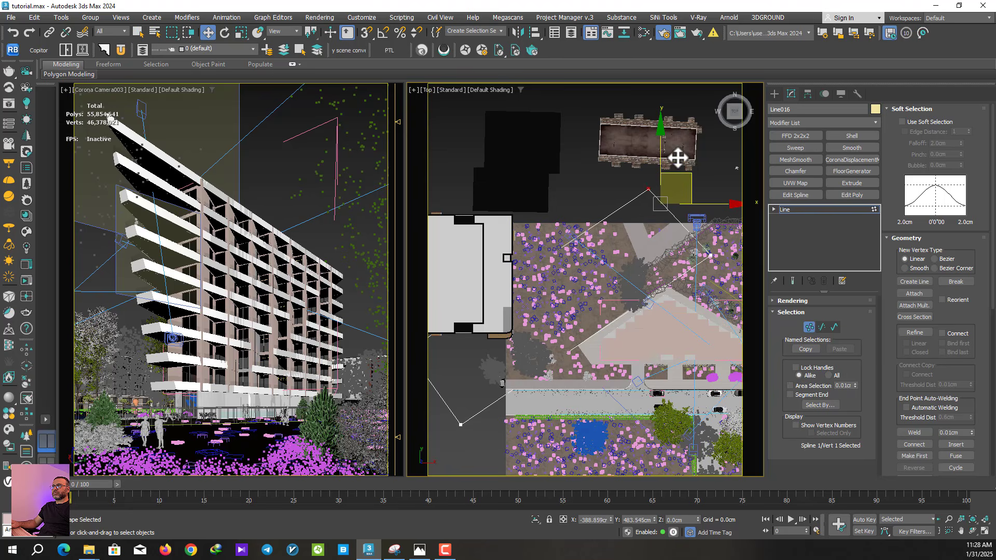
Extrude the diagonal outline by about 1547 cm and check the block in the perspective view.
click(851, 182)
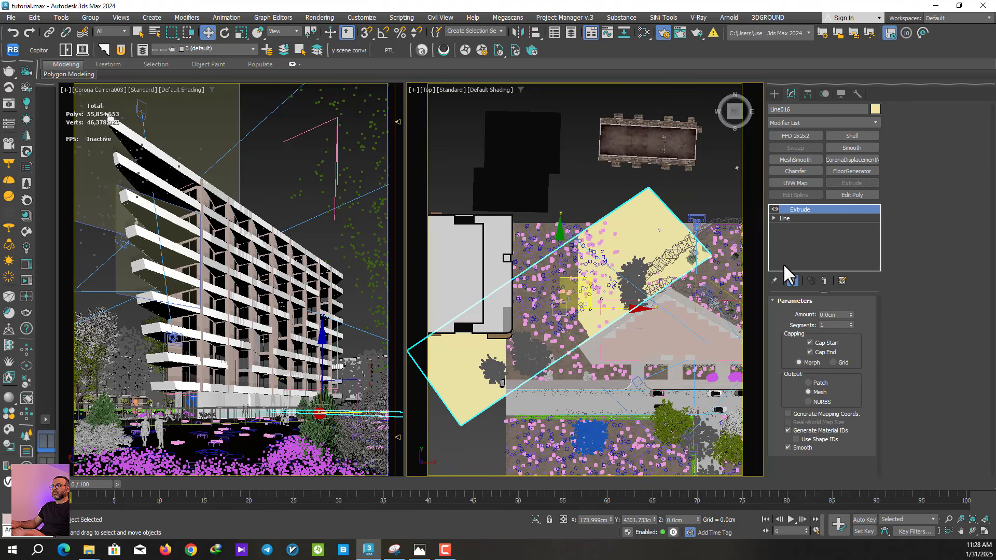
drag(851, 314, 784, 532)
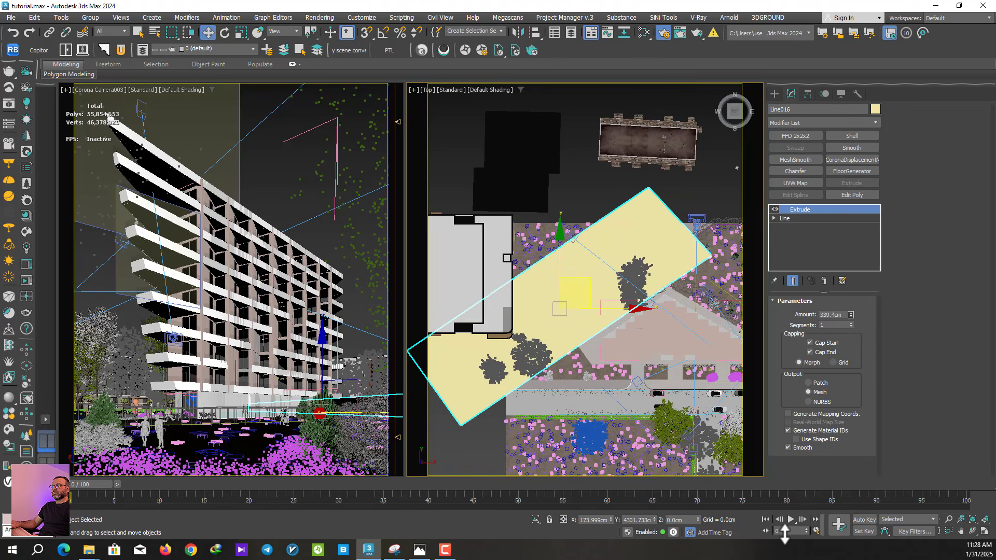
drag(851, 244, 851, 486)
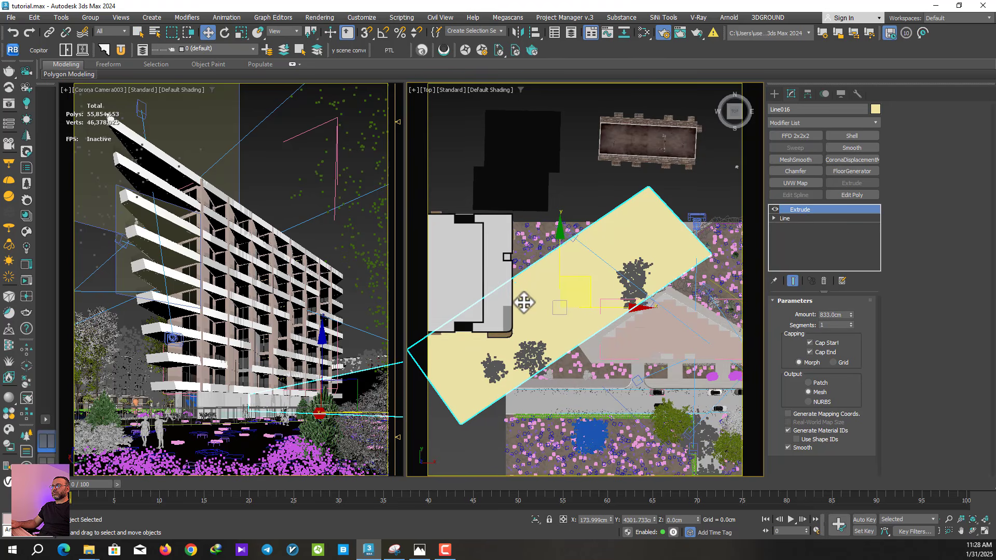
drag(805, 29, 262, 171)
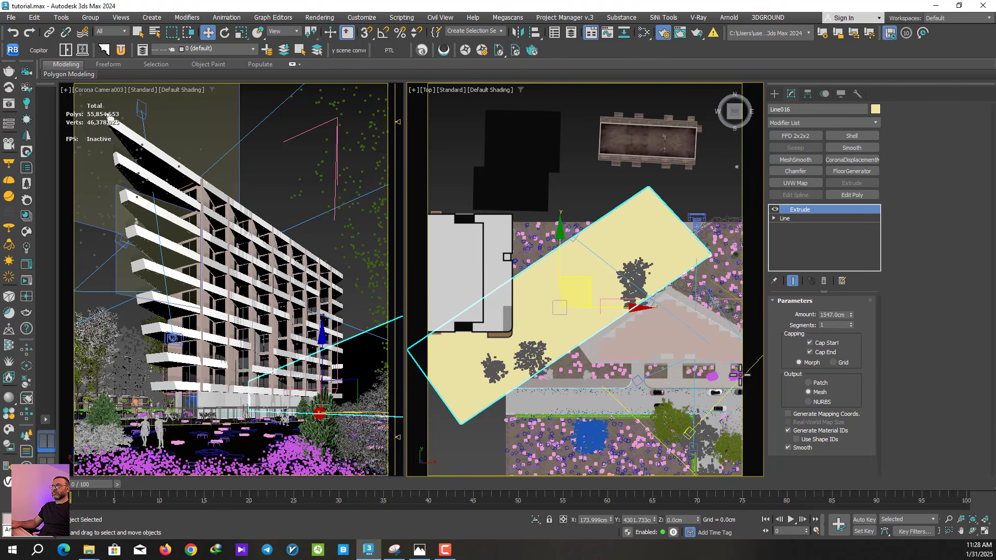
key(p)
alt+middle_drag(581, 244, 578, 205)
Duplicate the extruded block to the south side of the road, then rotate and scale it to lie parallel to the road.
key(t)
scroll(583, 228, down, 2)
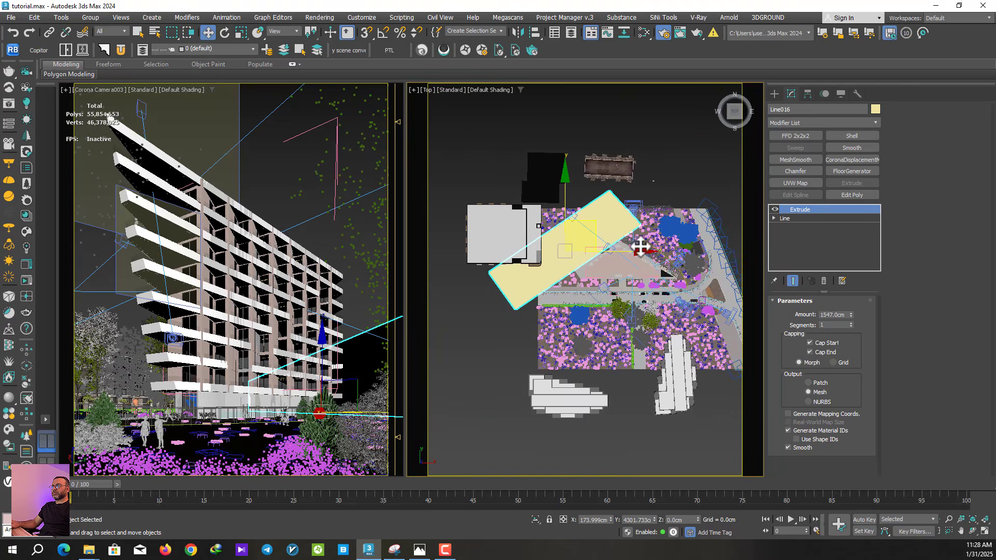
scroll(566, 212, up, 2)
mouse_move(563, 210)
shift+mouse_down()
mouse_move(549, 322)
mouse_move(586, 329)
mouse_move(611, 311)
mouse_move(626, 315)
mouse_move(593, 324)
mouse_move(604, 322)
shift+mouse_up()
click(500, 319)
key(e)
key(w)
key(r)
mouse_move(589, 355)
mouse_down()
mouse_move(603, 326)
mouse_move(571, 319)
mouse_up()
key(w)
Shift the northeast corner vertex of the copied block's outline along the road and return to its Extrude level.
click(797, 219)
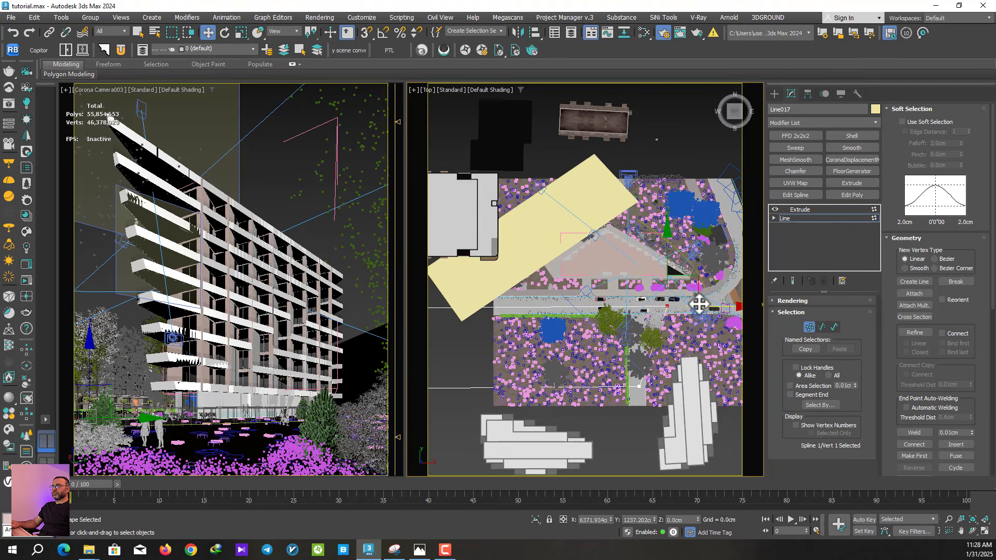
mouse_move(699, 305)
mouse_down()
mouse_move(722, 305)
mouse_move(714, 305)
mouse_up()
key(1)
click(793, 210)
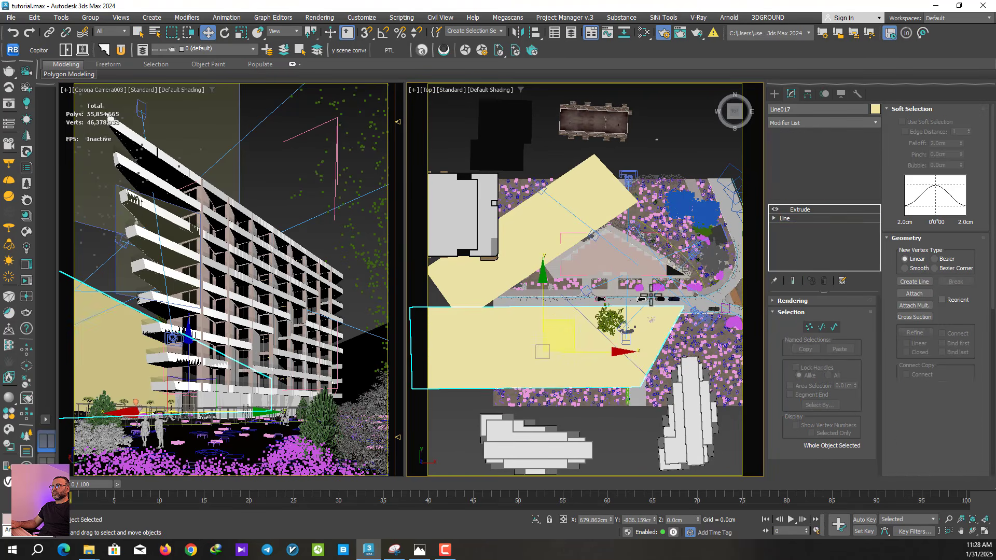
Bring up the Slate Material Editor and browse to the Corona materials list.
middle_drag(551, 154, 578, 155)
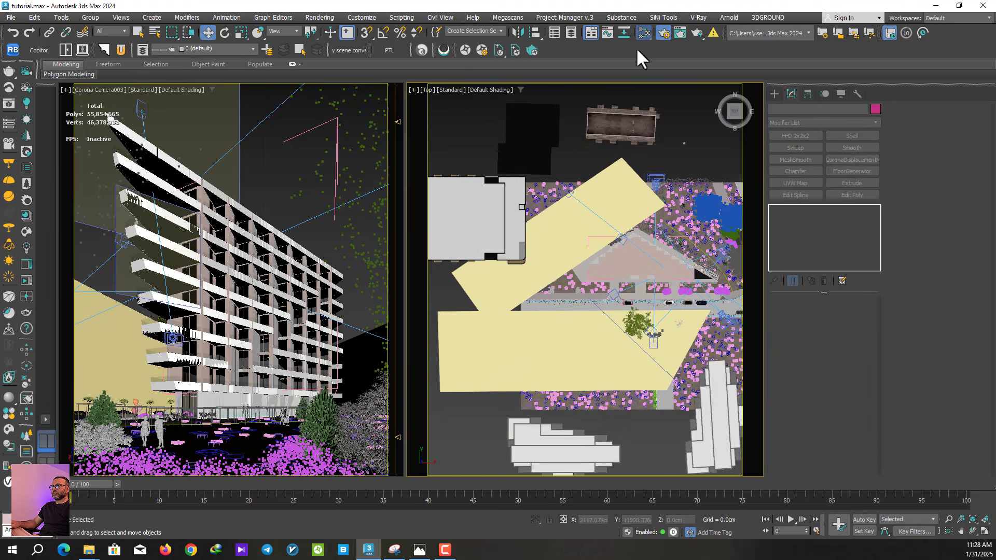
click(643, 32)
scroll(590, 424, down, 5)
scroll(579, 366, up, 15)
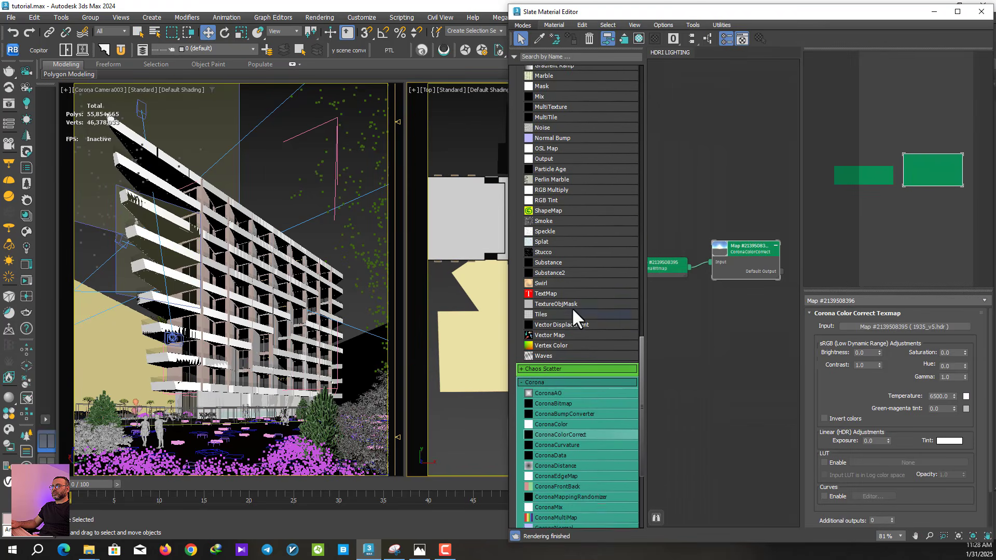
scroll(578, 254, up, 5)
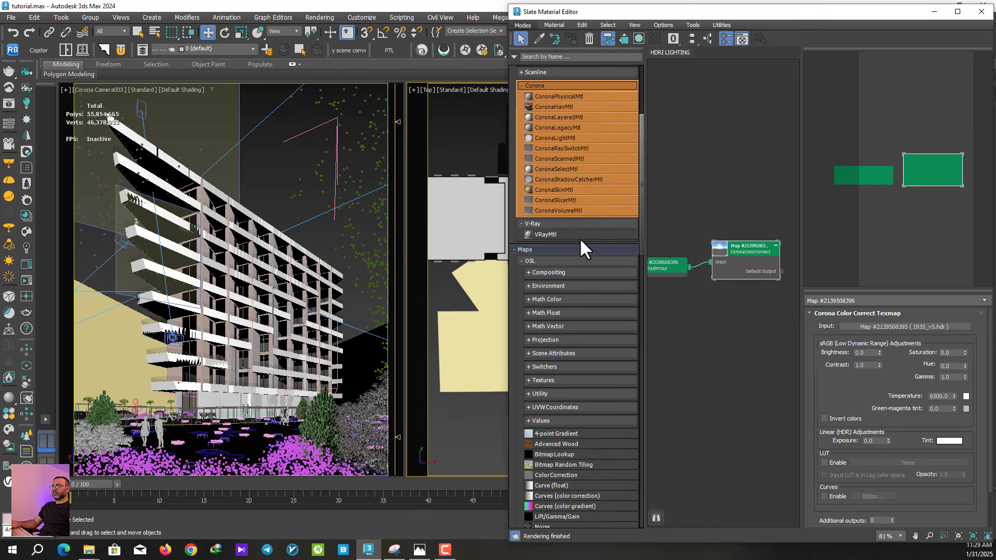
drag(587, 210, 741, 357)
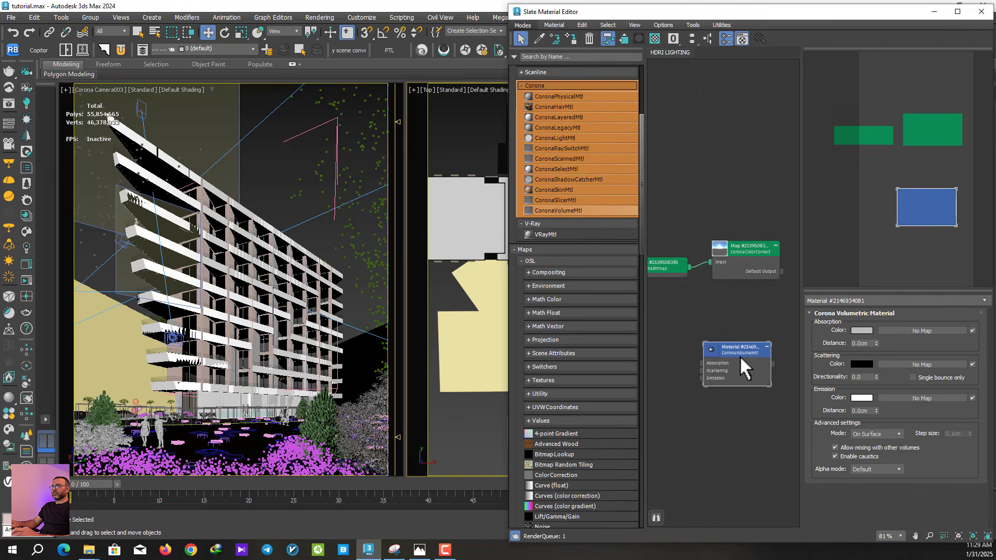
click(861, 330)
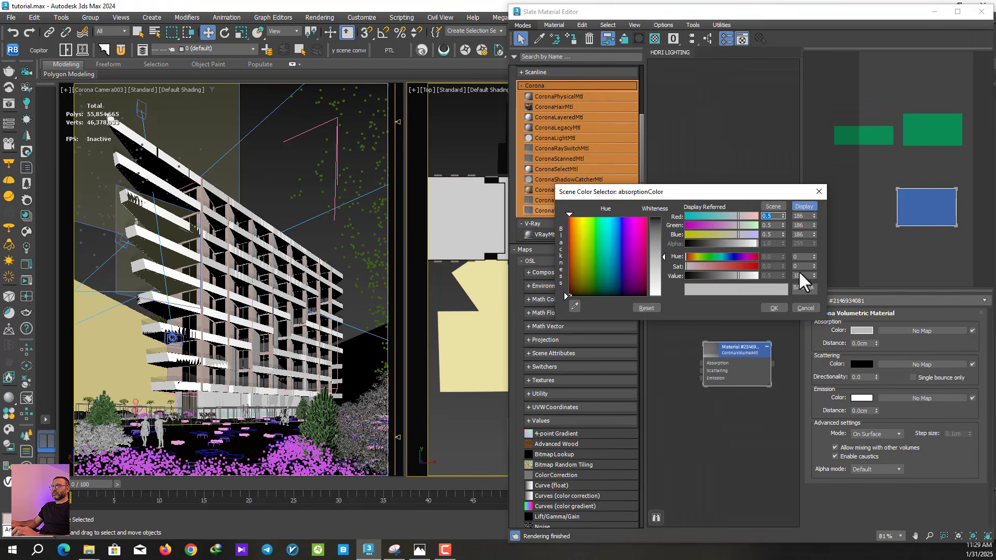
click(803, 306)
click(860, 365)
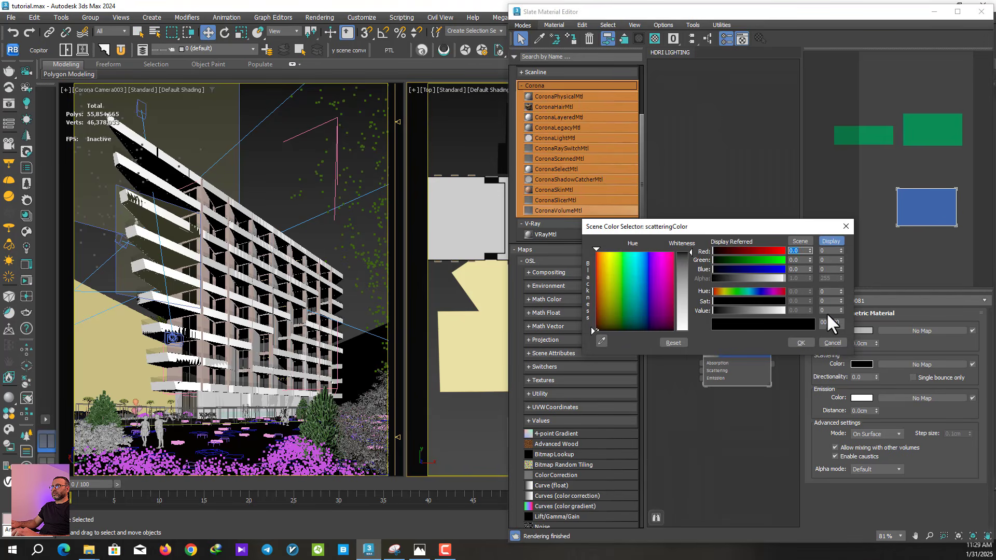
click(828, 250)
text(255)
click(830, 260)
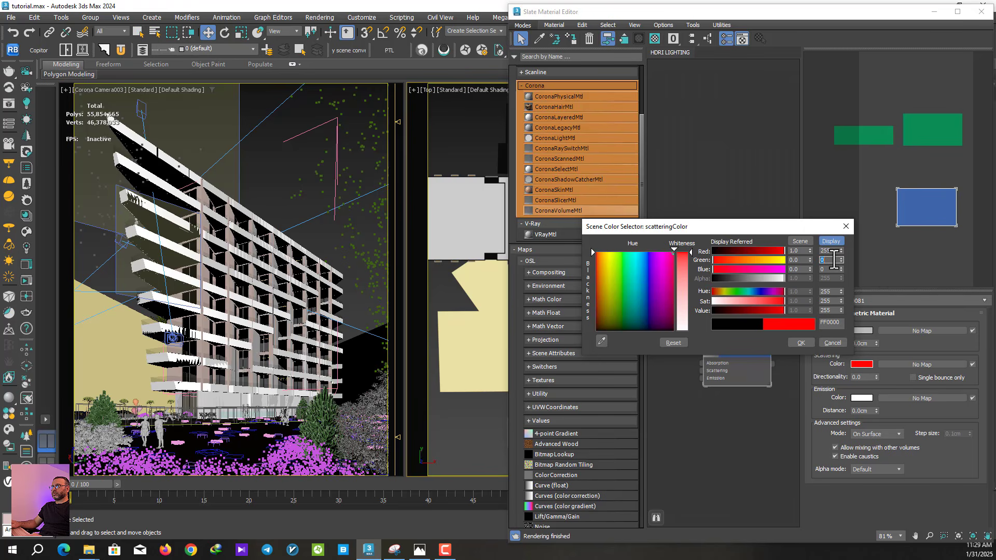
text(234)
key(Tab)
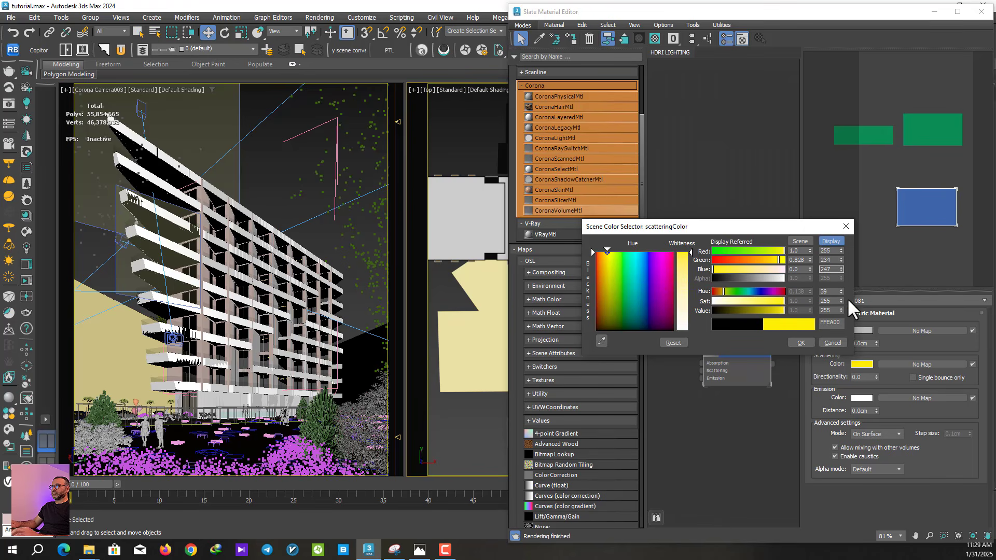
click(828, 292)
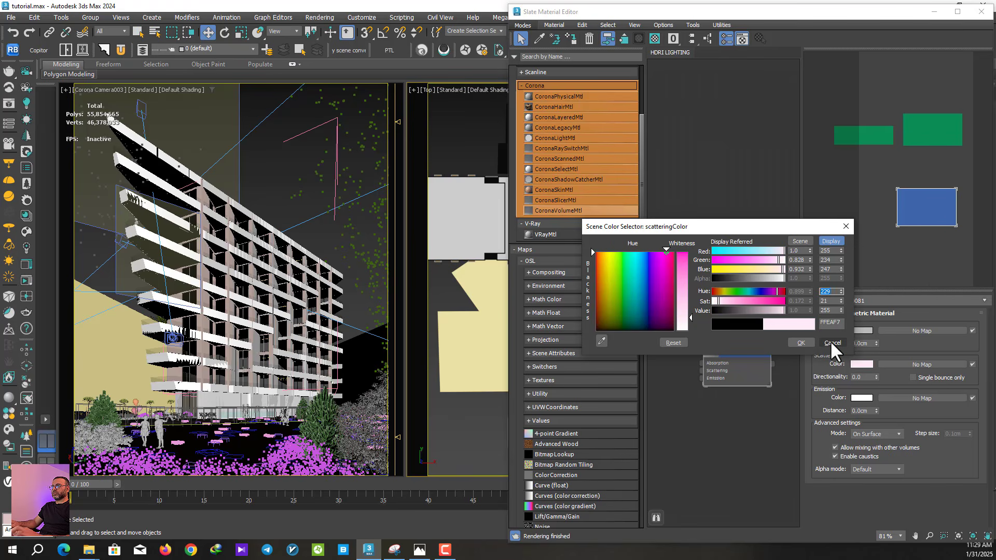
click(831, 342)
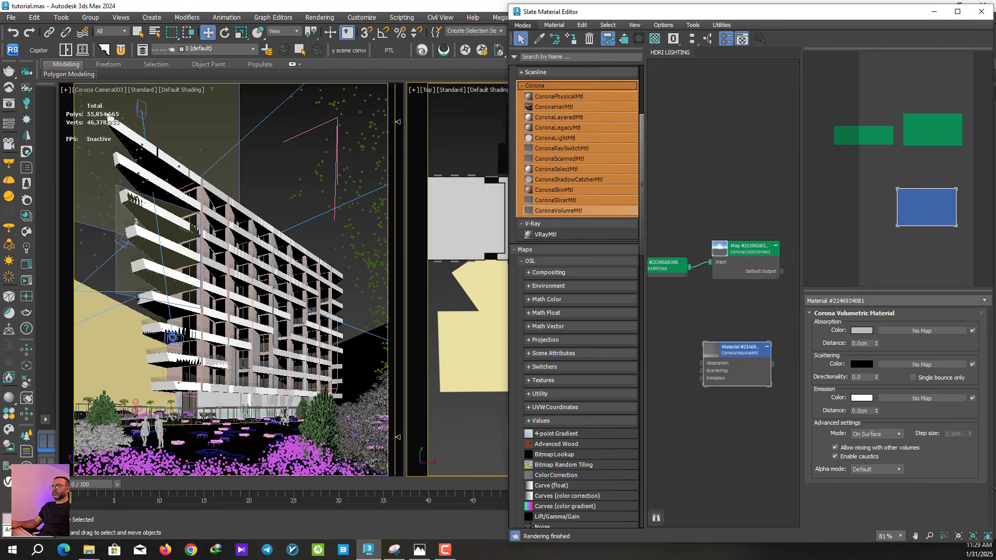
key(Delete)
Add a CoronaVolumeMtl to the HDRI LIGHTING view and copy its absorption color onto its scattering color.
drag(550, 297, 742, 334)
drag(861, 398, 862, 365)
click(746, 281)
Set the volume material's scattering color to a light blue-grey, RGB 186, 200, 208.
click(862, 364)
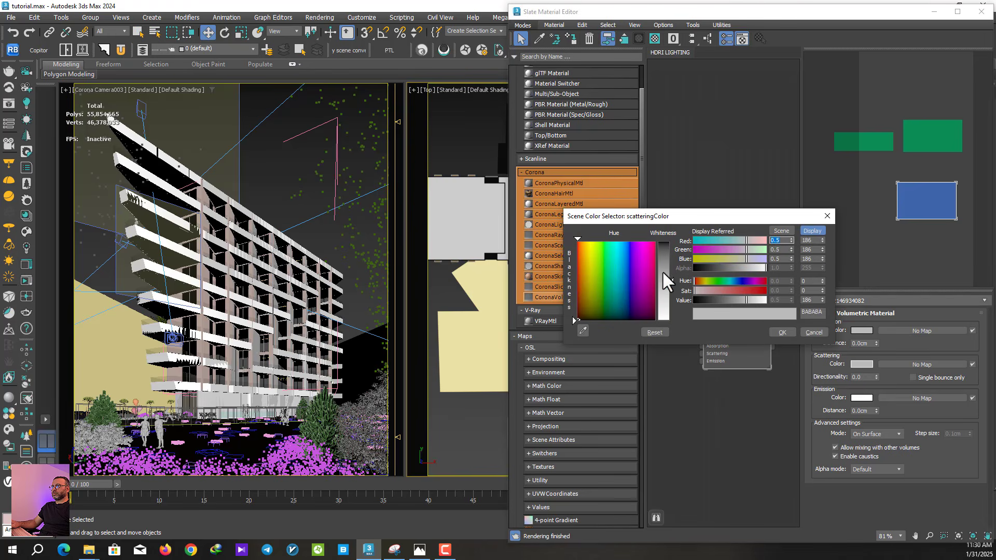
click(621, 299)
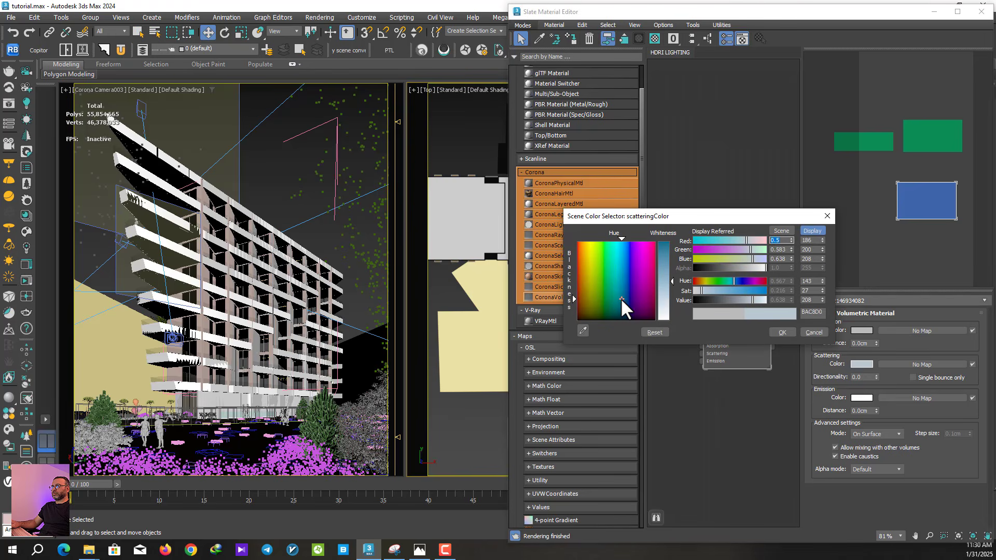
click(781, 333)
Assign the volume material to both extruded blocks, keeping them in their original positions.
click(480, 293)
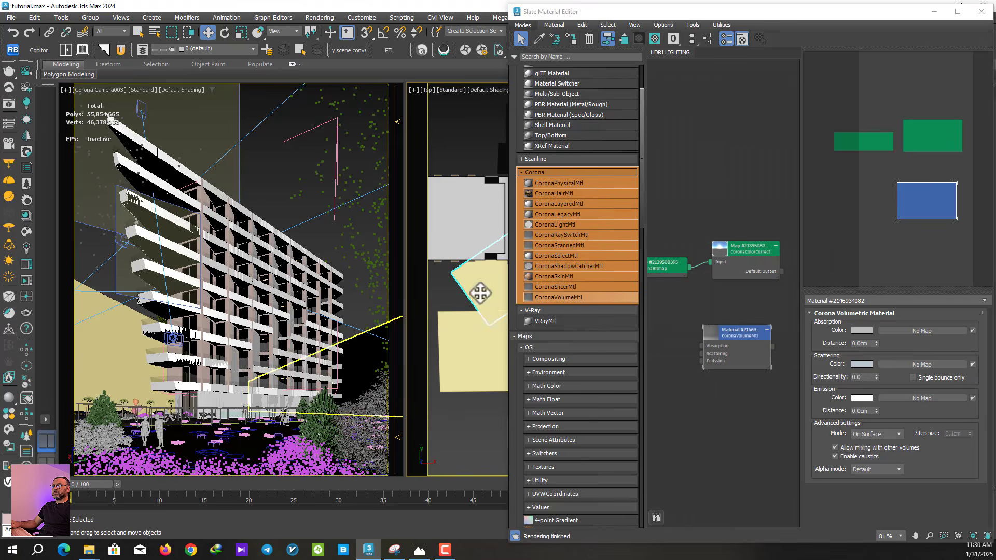
drag(574, 14, 84, 125)
middle_drag(613, 313, 661, 319)
drag(631, 262, 668, 209)
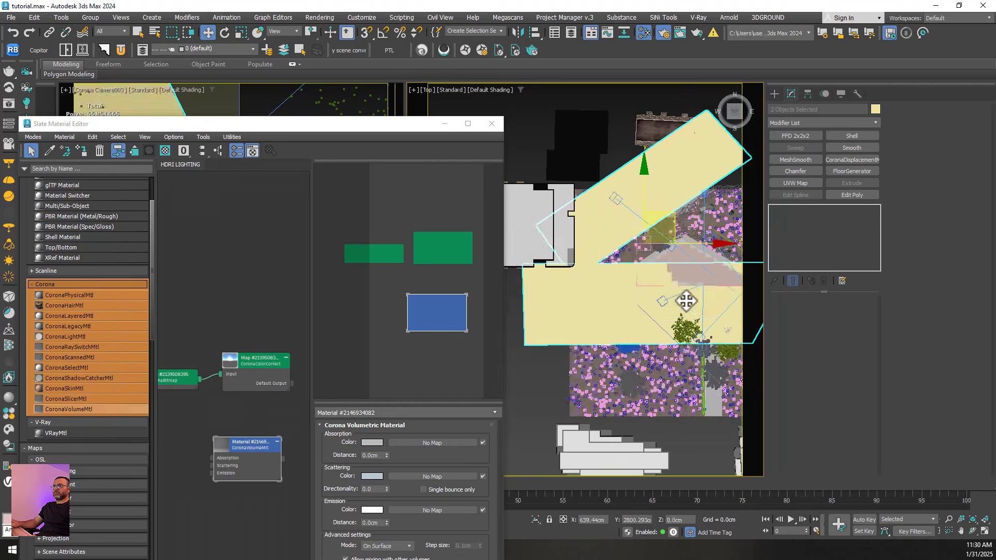
key(ctrl+z)
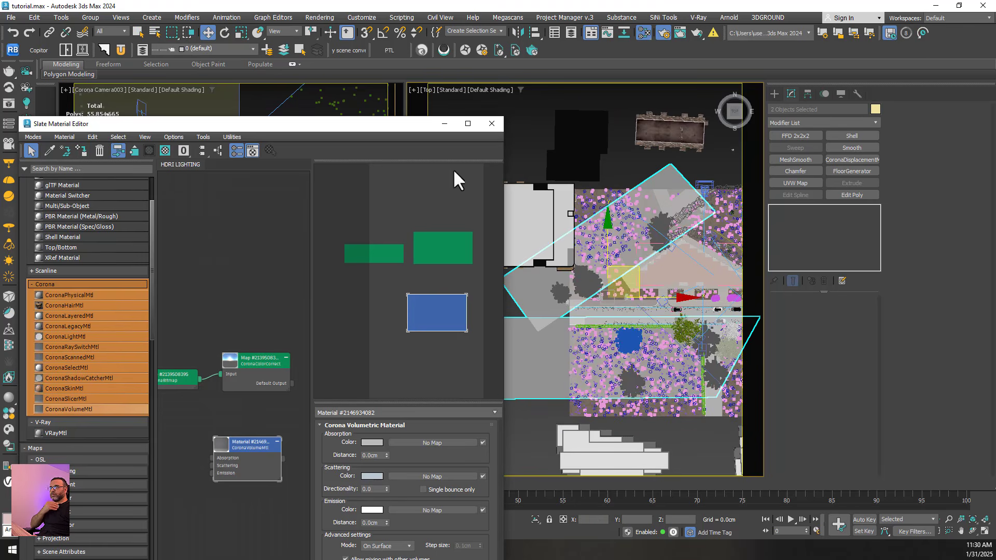
key(m)
click(284, 211)
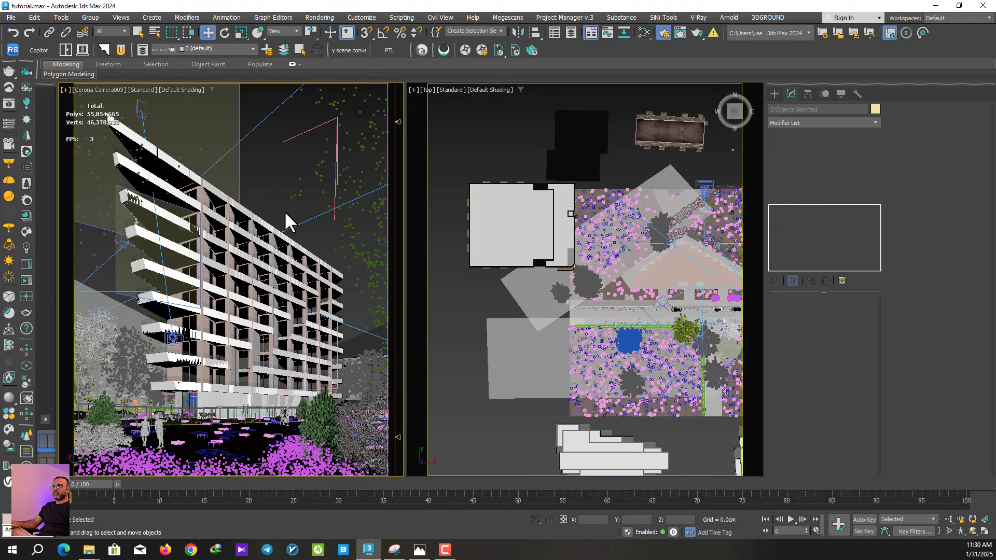
Start the Corona interactive render and arrange its frame buffer side by side with the material editor.
click(26, 280)
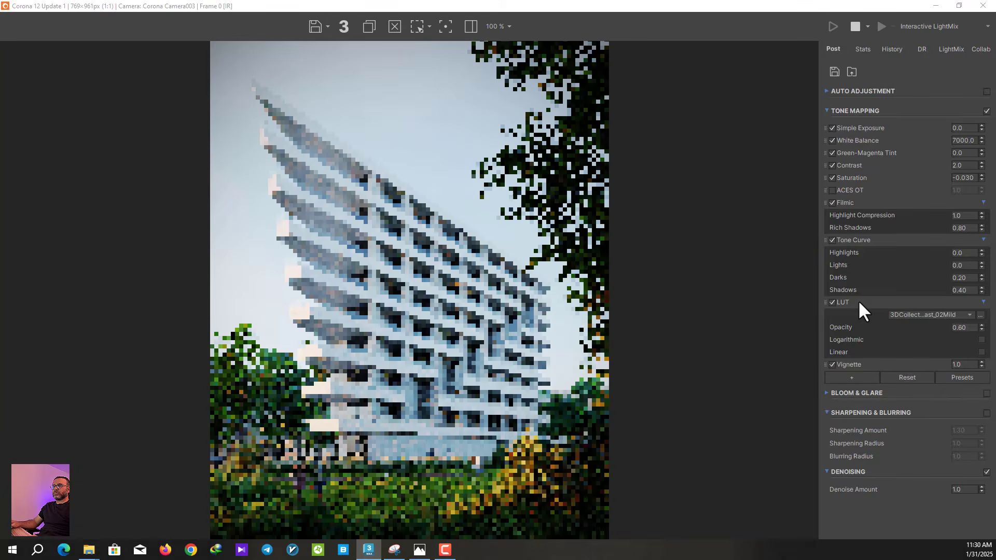
click(959, 6)
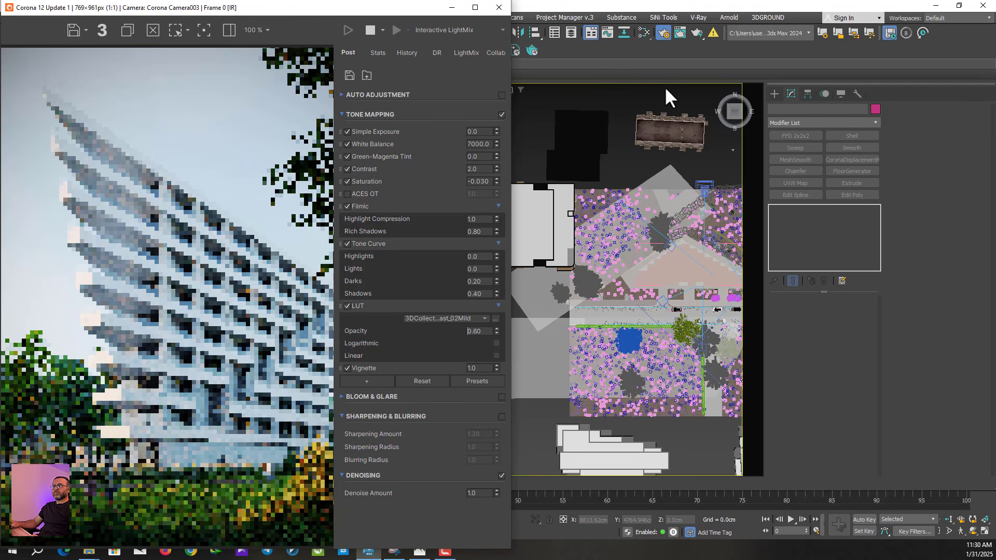
key(m)
drag(282, 125, 775, 15)
click(292, 8)
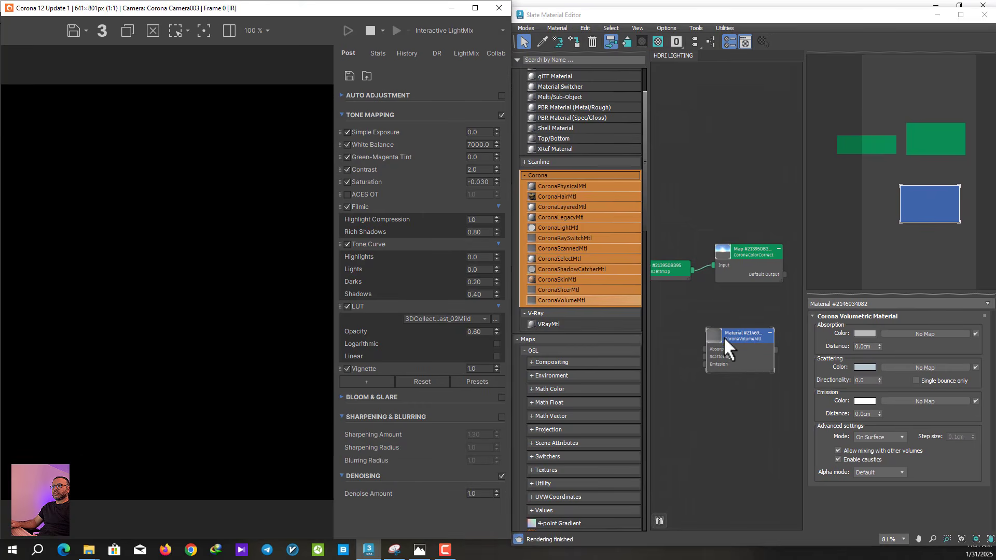
Set the volume material's absorption distance to 1000 cm and inspect the fog effect in the render.
drag(724, 337, 747, 312)
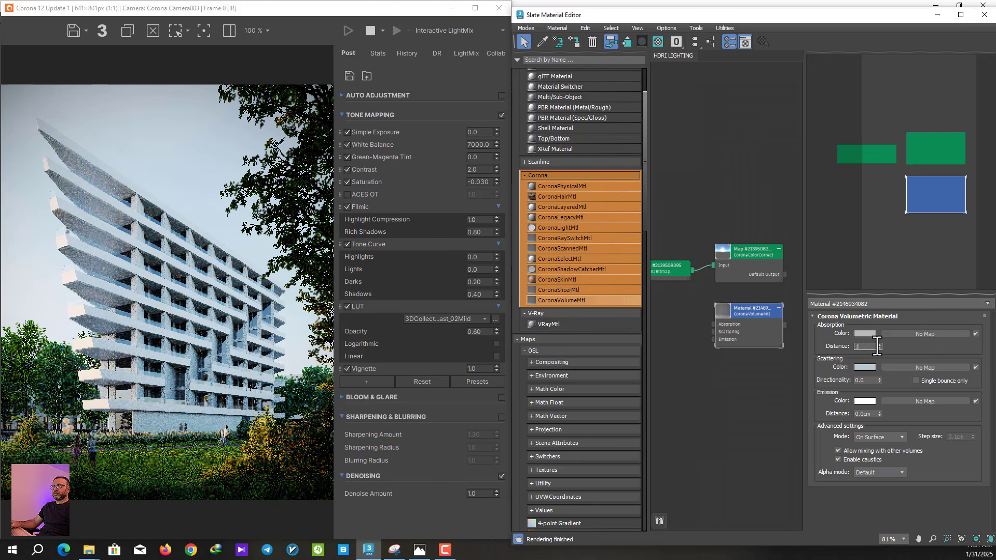
key(Return)
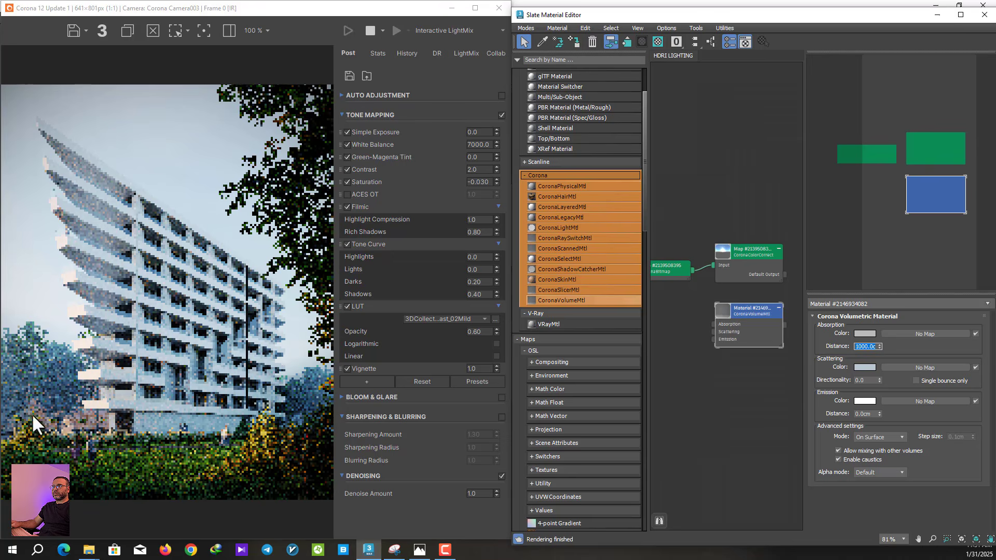
scroll(33, 413, up, 3)
middle_drag(47, 374, 300, 384)
scroll(145, 311, down, 3)
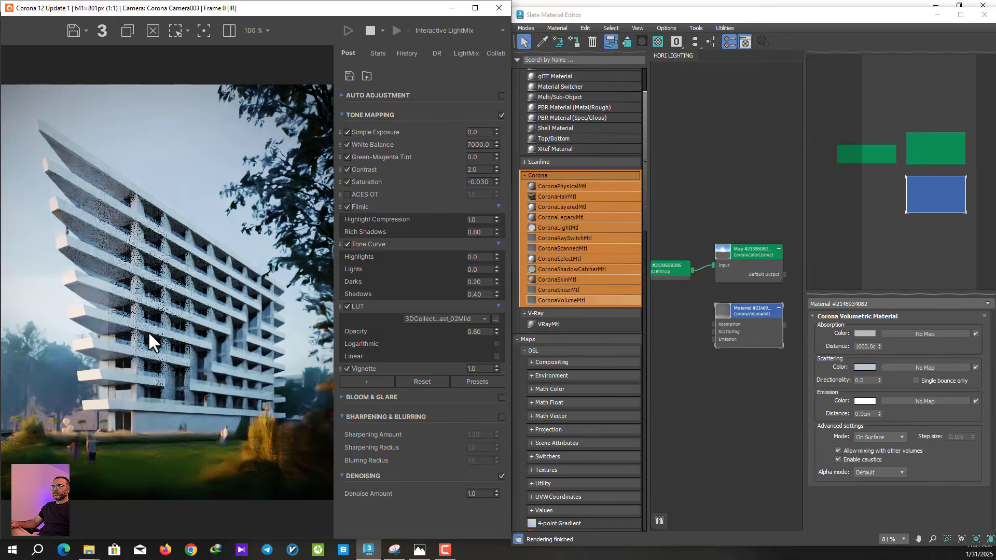
Raise the volume material's absorption distance to 20000 cm and check the background trees in the render.
double_click(864, 347)
text(2000)
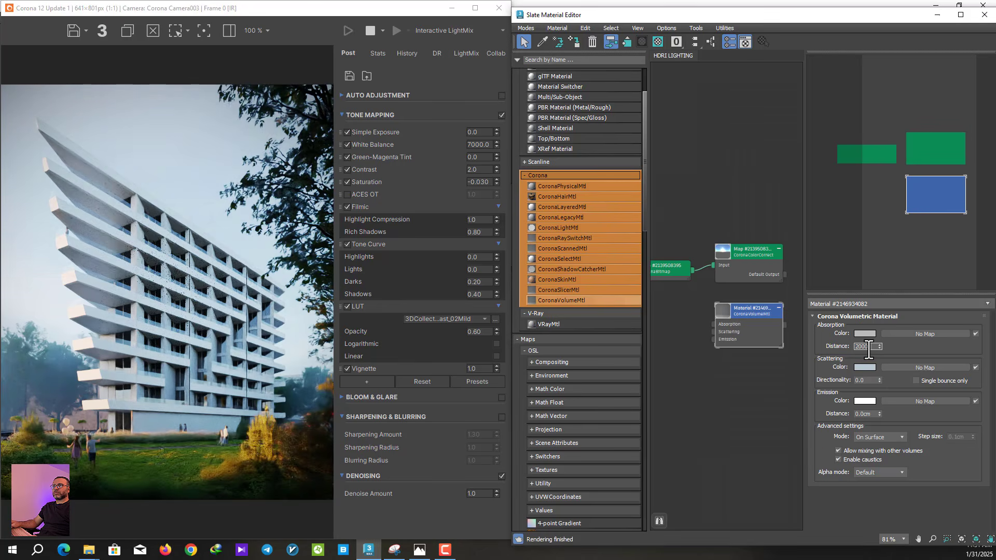
key(Return)
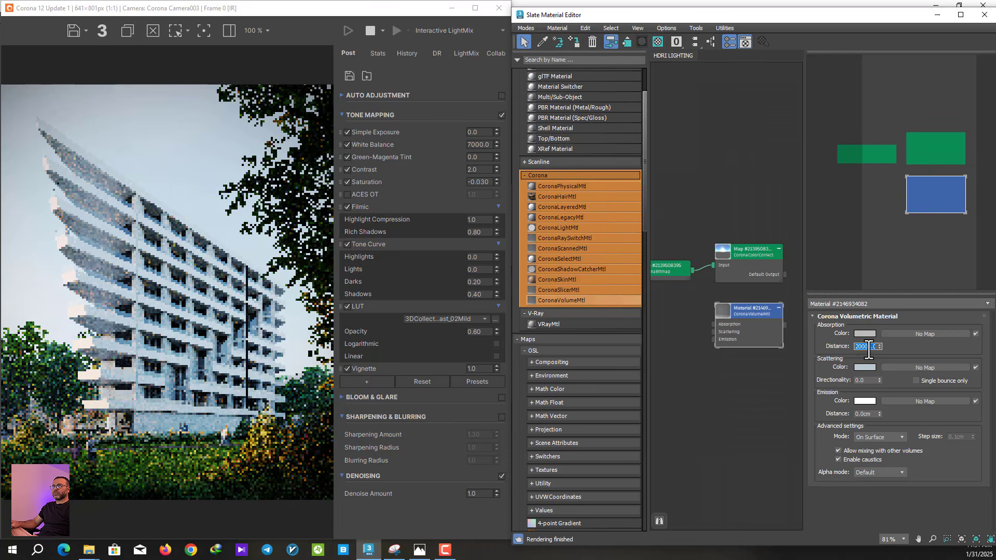
scroll(291, 372, up, 1)
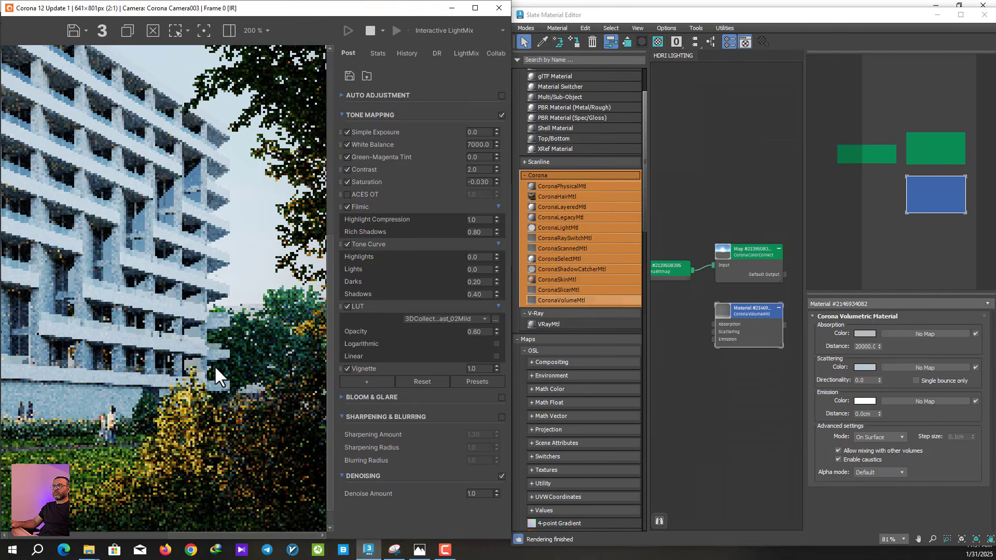
scroll(216, 370, down, 1)
Set the volume material's absorption distance to 25000 cm and its scattering directionality to 0.5.
click(865, 347)
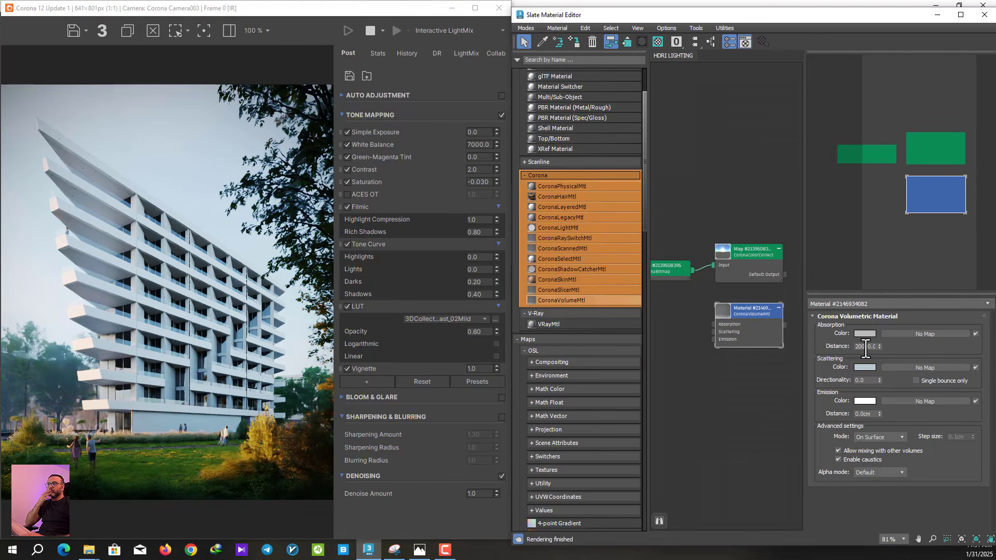
text(25000)
key(Return)
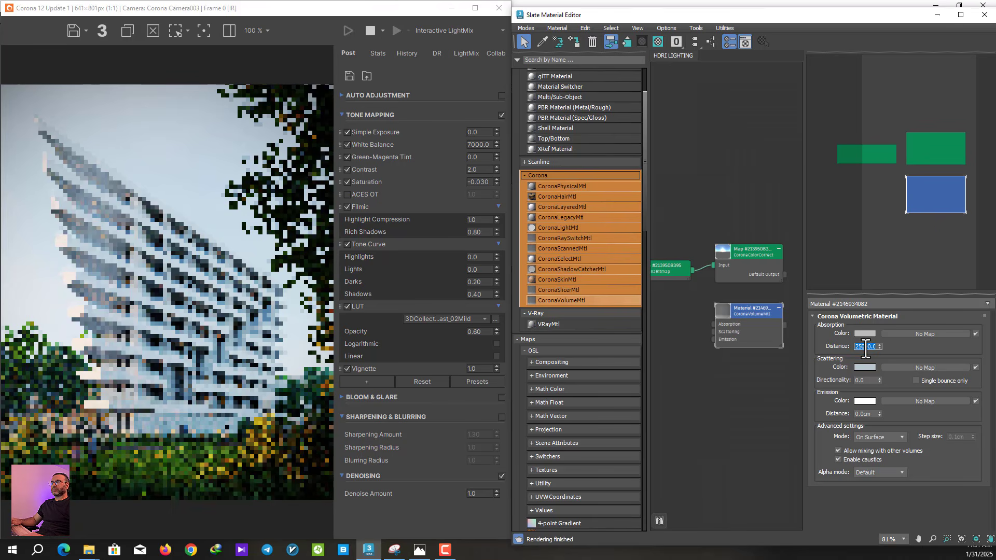
click(869, 375)
text(0.5)
key(Return)
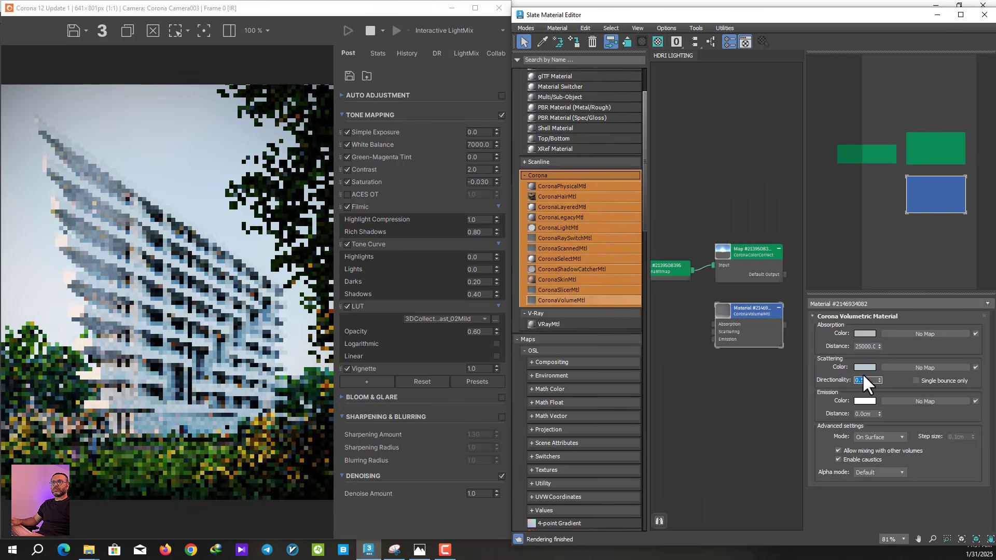
Lighten and slightly desaturate the scattering color to about RGB 201, 212, 218.
click(864, 367)
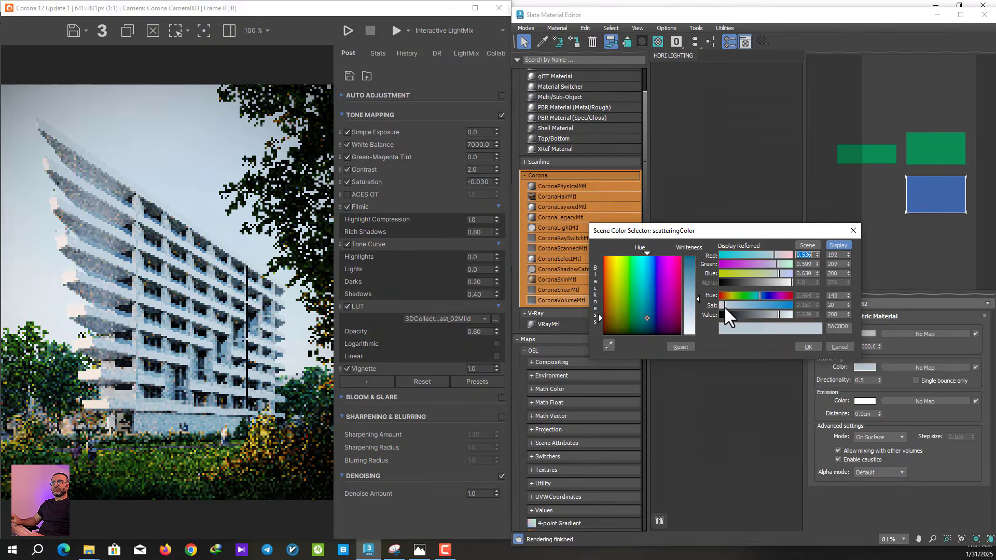
click(781, 316)
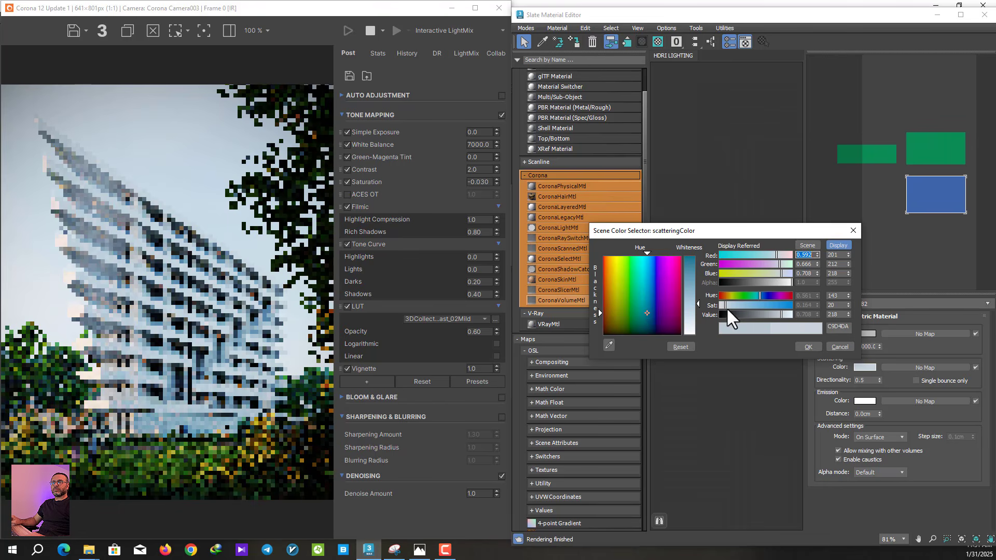
click(808, 346)
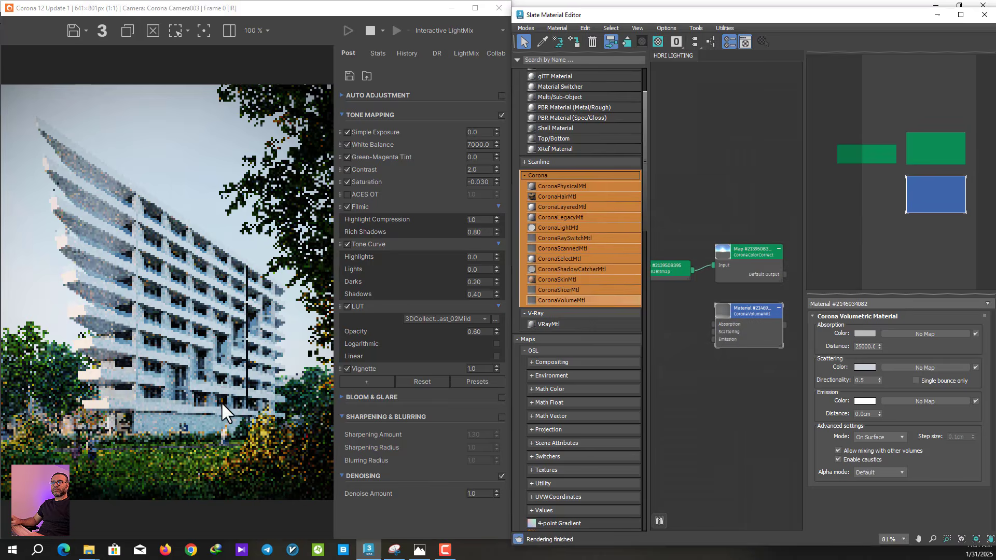
Lower Simple Exposure to about -0.248 in the maximized frame buffer and inspect the render up close.
drag(334, 11, 503, 36)
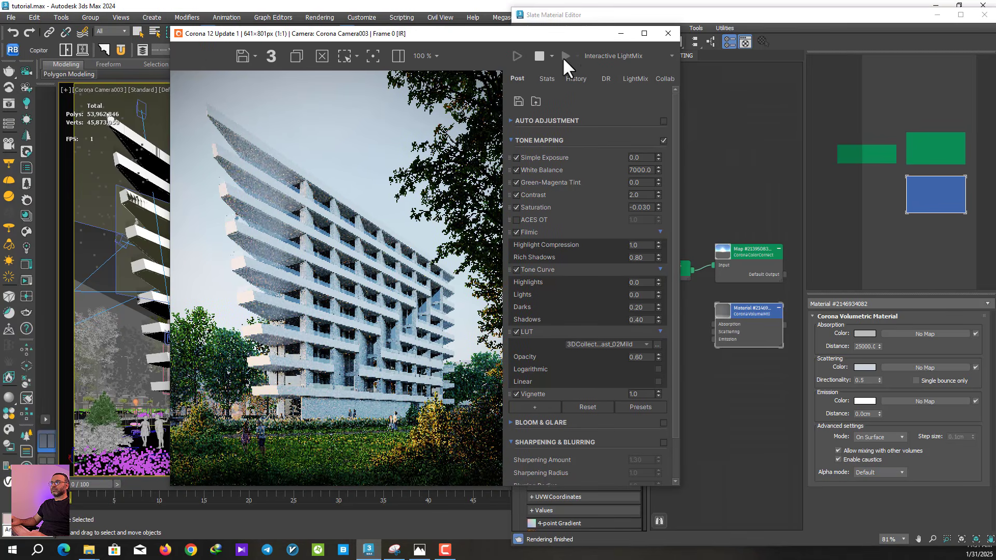
click(644, 33)
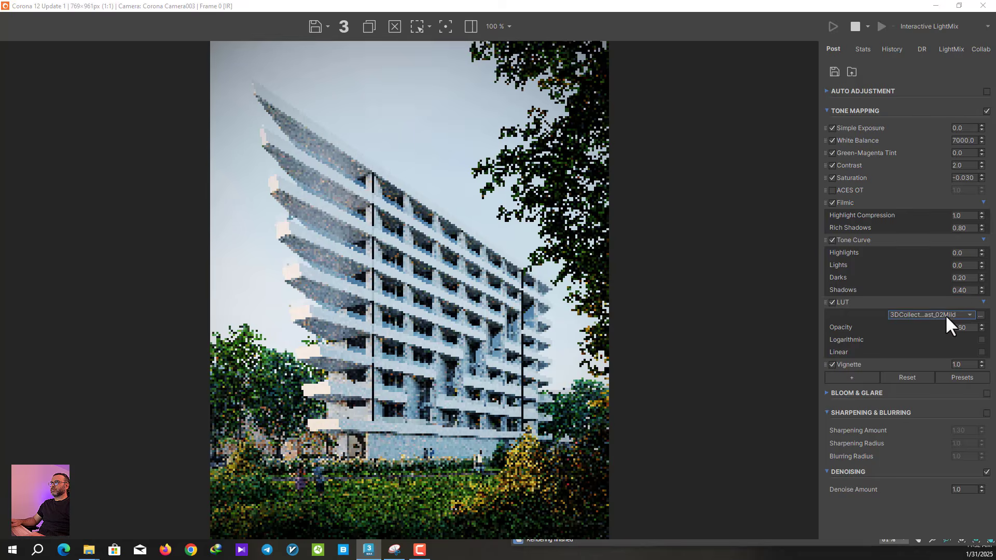
drag(981, 128, 978, 172)
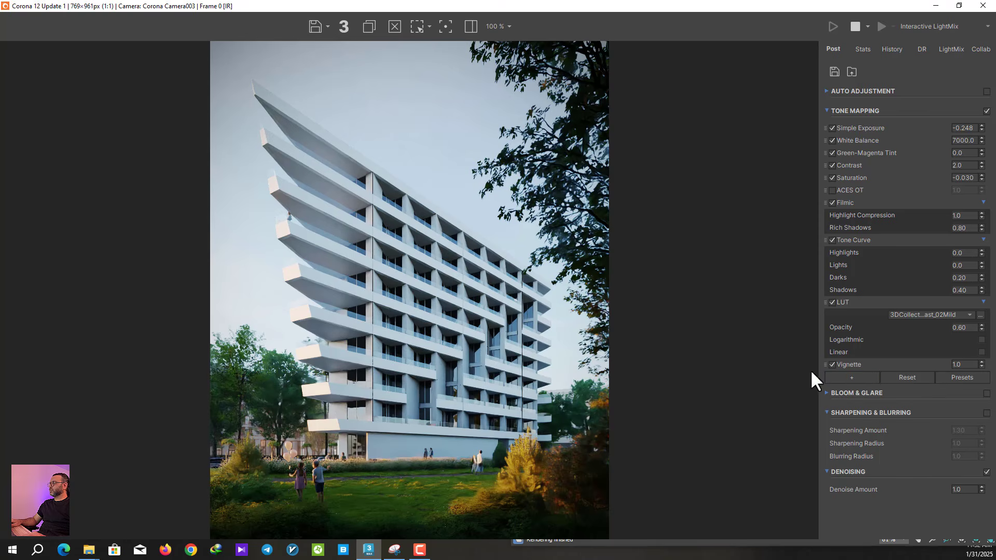
scroll(354, 496, up, 1)
middle_drag(441, 450, 464, 487)
middle_drag(405, 260, 402, 316)
scroll(402, 315, down, 1)
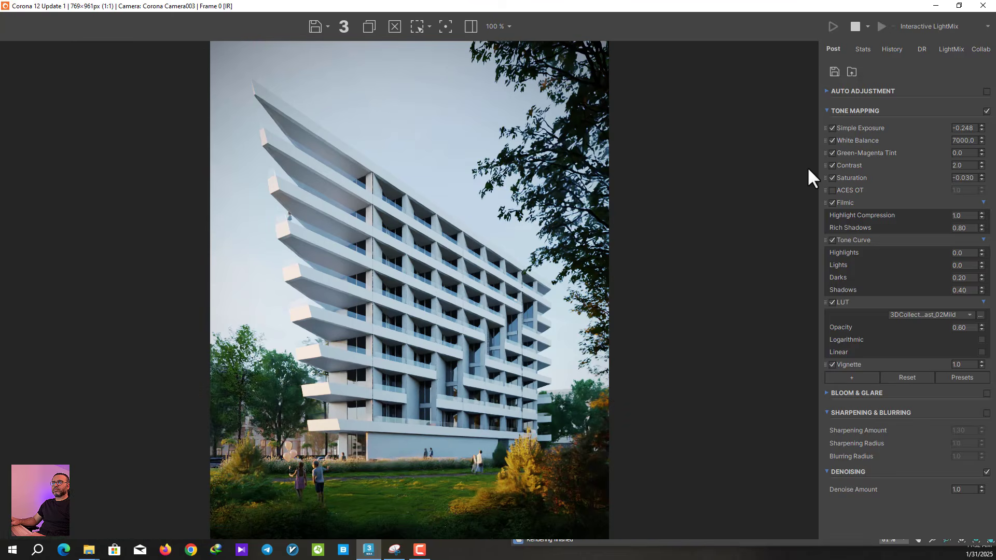
Set the INside light layer's intensity to 2.0 in the LightMix.
click(951, 49)
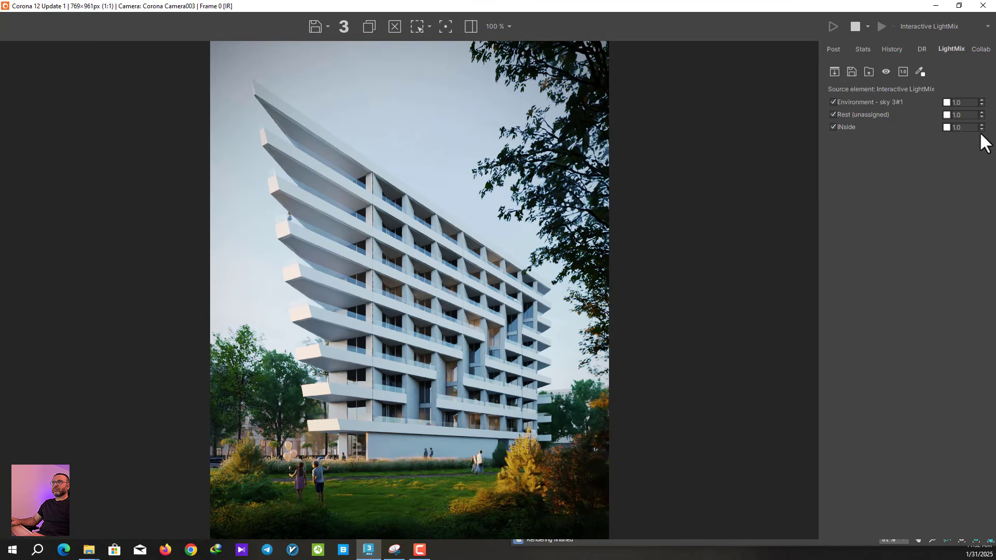
text(2)
key(Return)
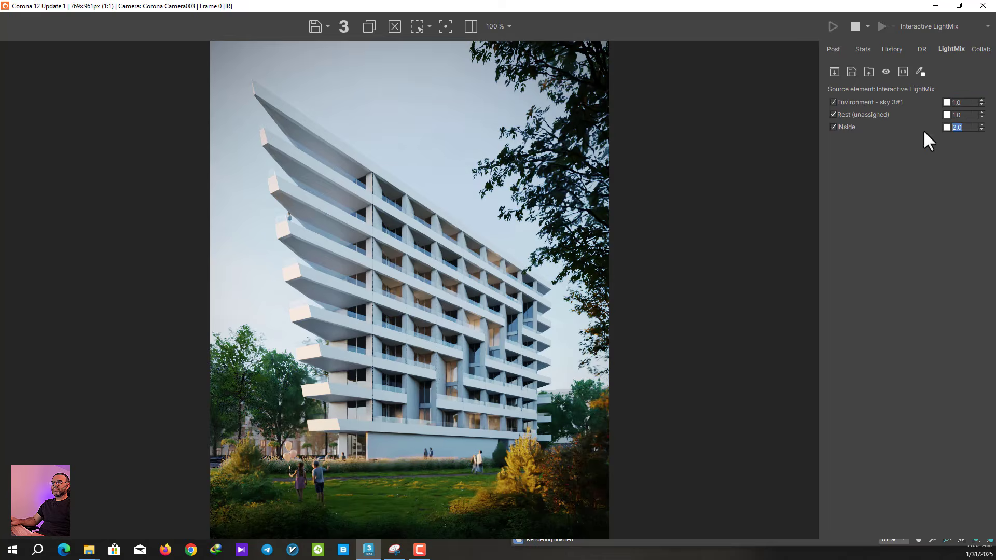
click(855, 26)
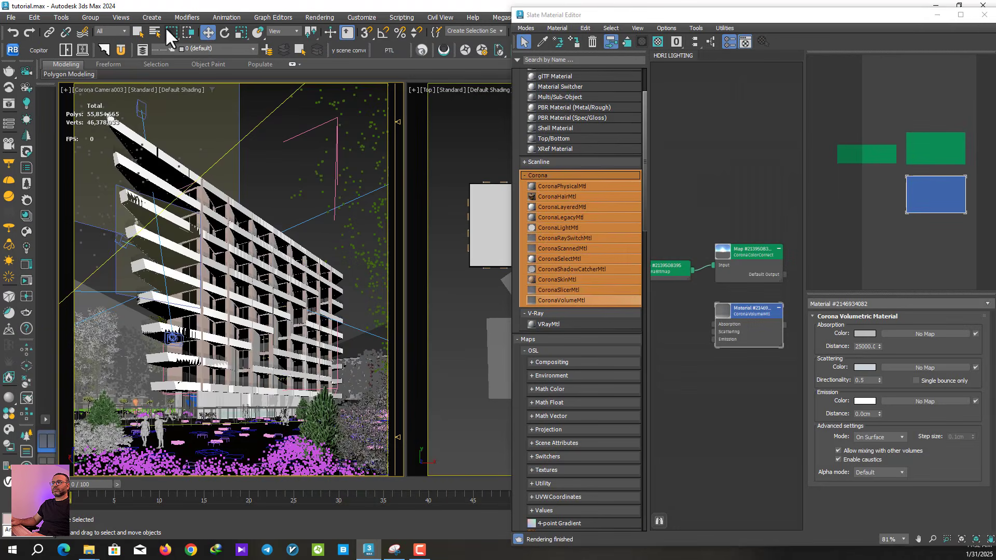
Restrict selection to lights and examine the parameters of a rectangular Corona light inside the upper facade.
click(984, 14)
click(113, 31)
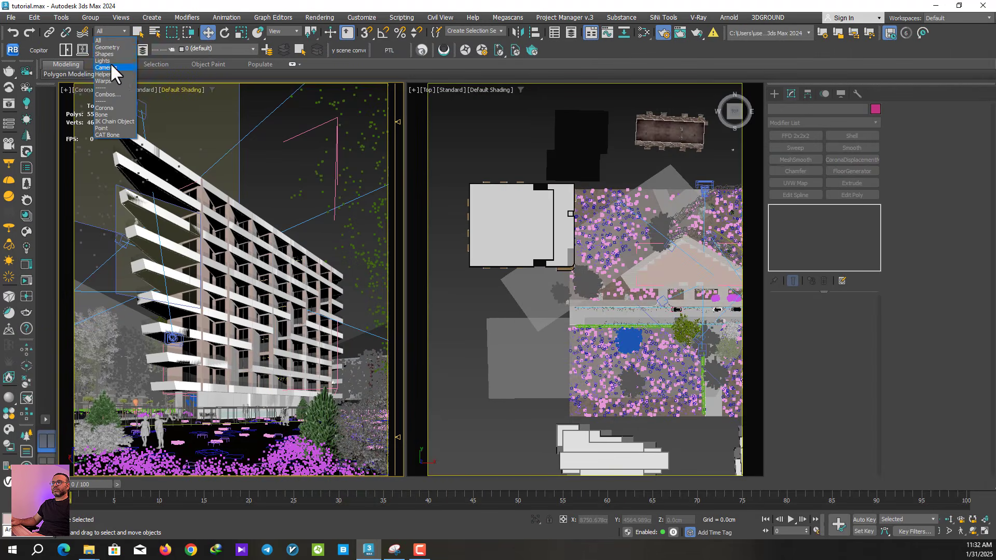
click(110, 63)
click(263, 279)
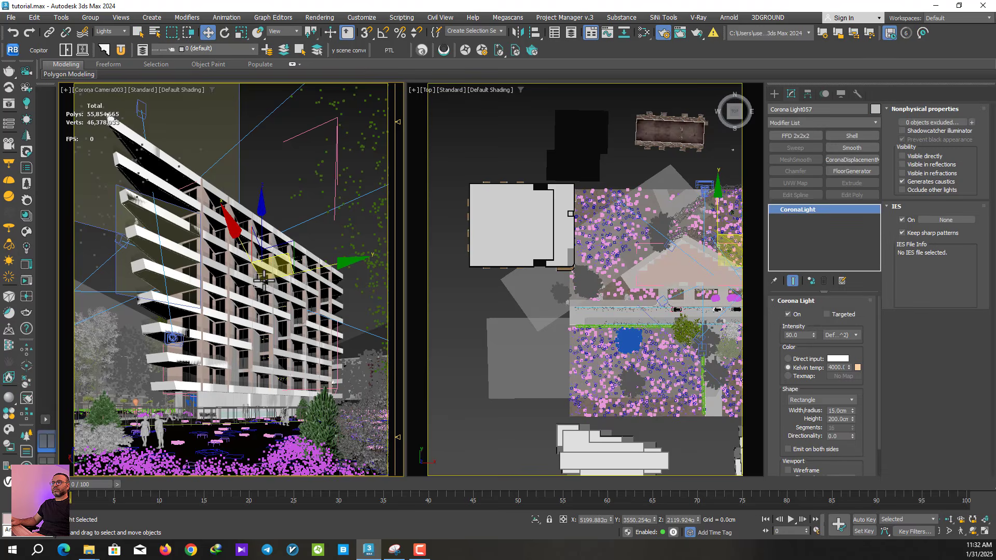
key(p)
key(z)
alt+middle_drag(263, 280, 241, 288)
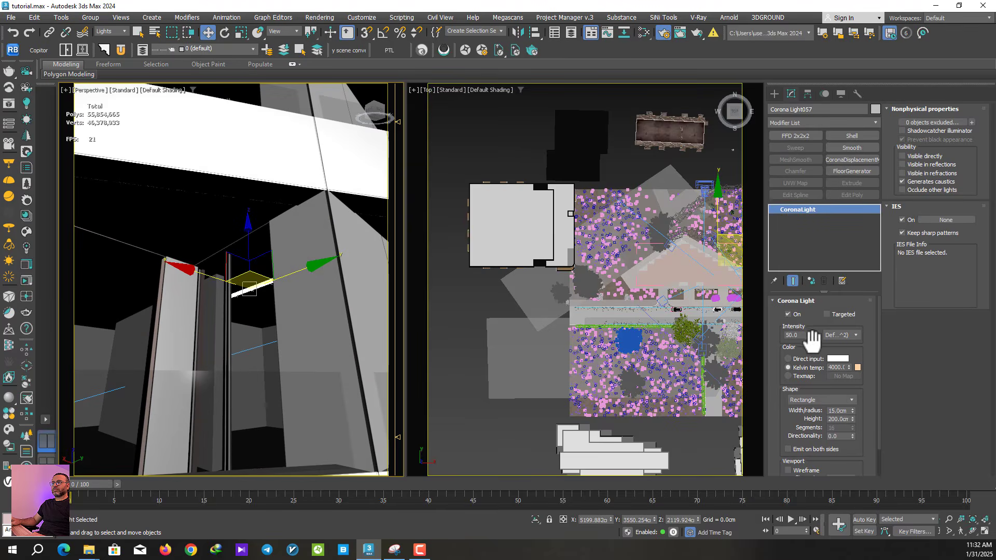
scroll(810, 335, down, 1)
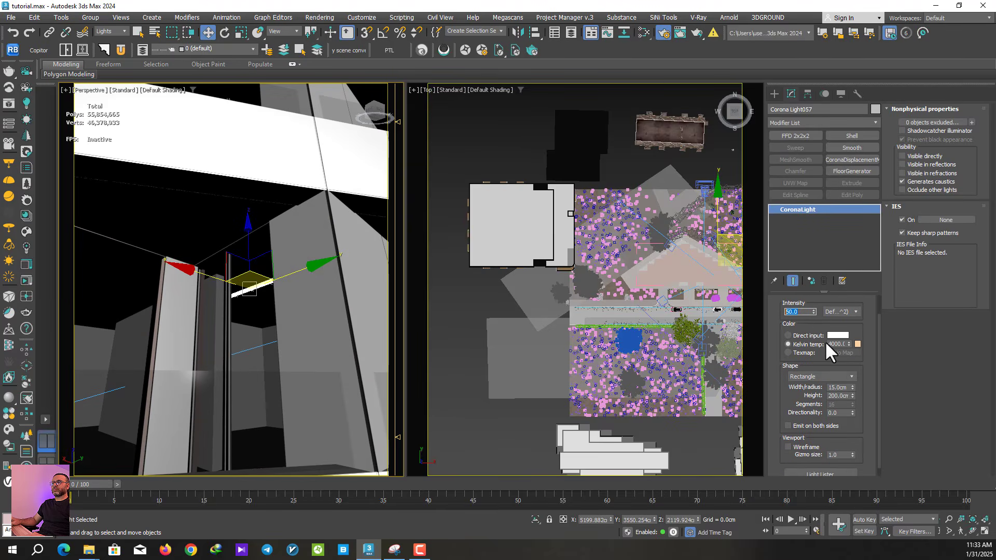
scroll(828, 342, down, 1)
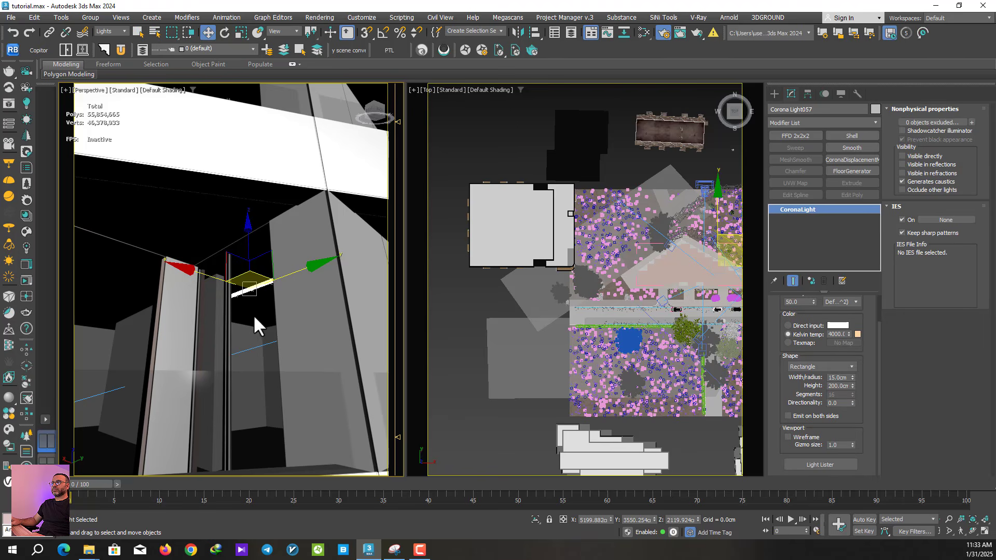
Check the settings of neighbouring interior lights along the facade and return to the Corona Camera003 view.
scroll(253, 314, down, 4)
middle_drag(253, 314, 276, 272)
click(292, 327)
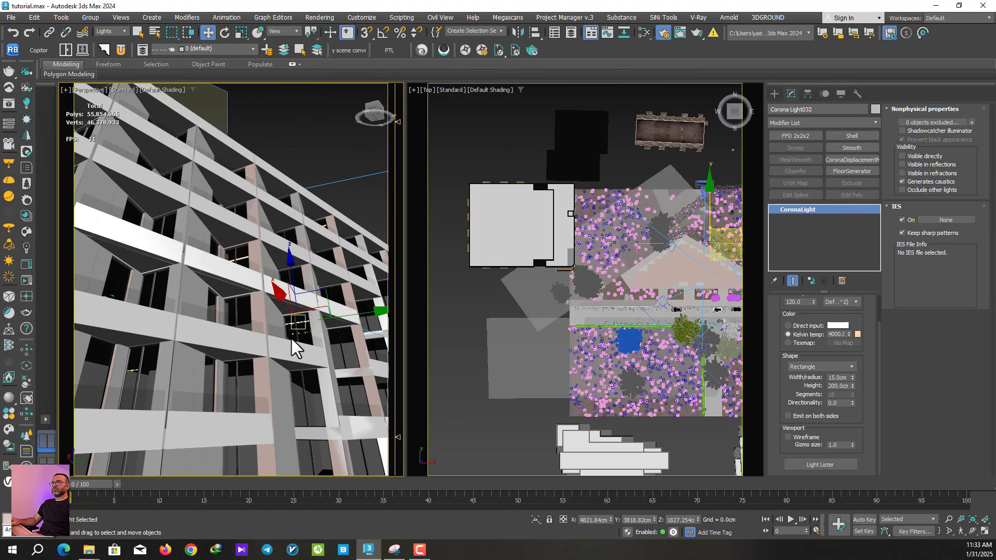
click(291, 337)
alt+middle_drag(291, 337, 261, 347)
middle_drag(268, 337, 296, 283)
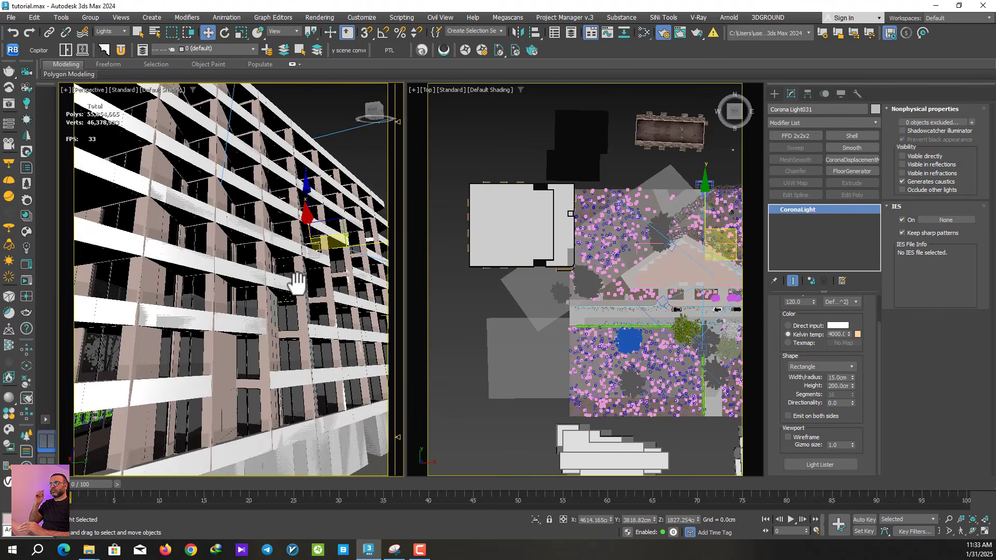
key(c)
double_click(474, 206)
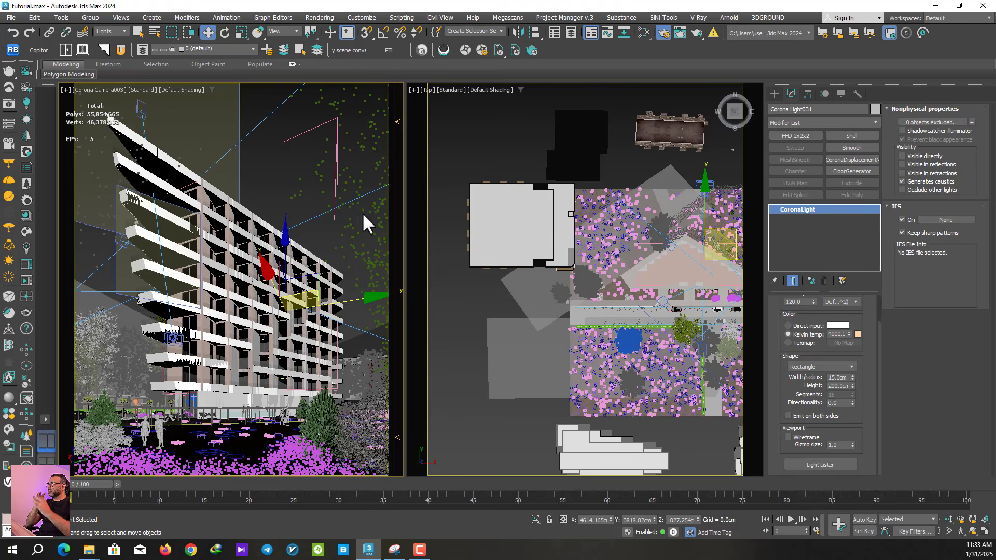
Reopen the frame buffer, stop the interactive render and restore the frame buffer to a smaller window.
click(264, 195)
click(25, 280)
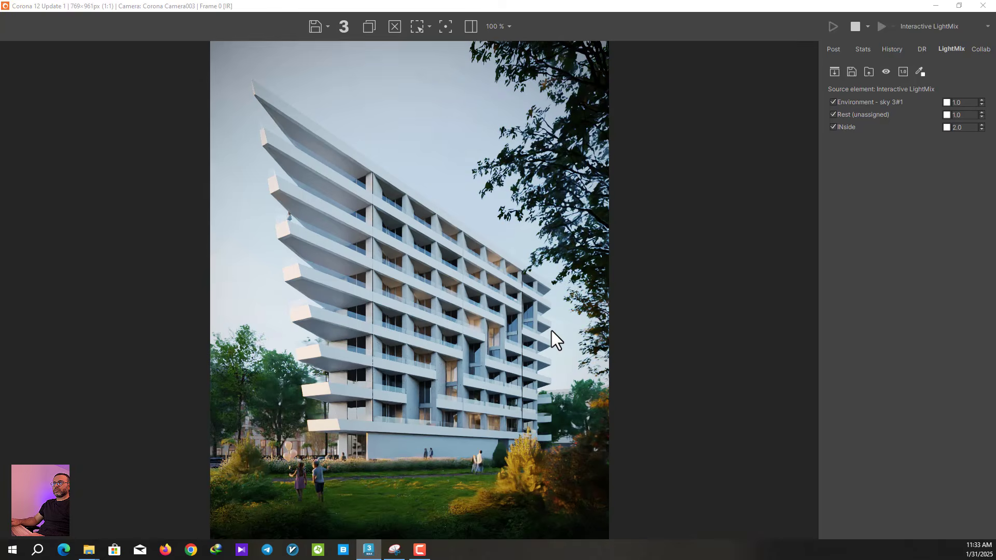
click(855, 26)
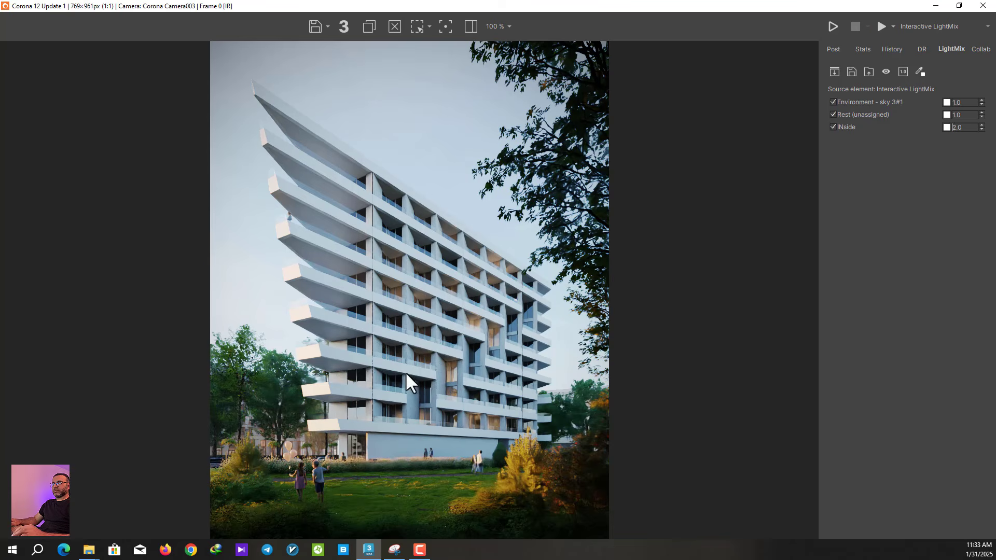
click(958, 6)
drag(568, 35, 475, 28)
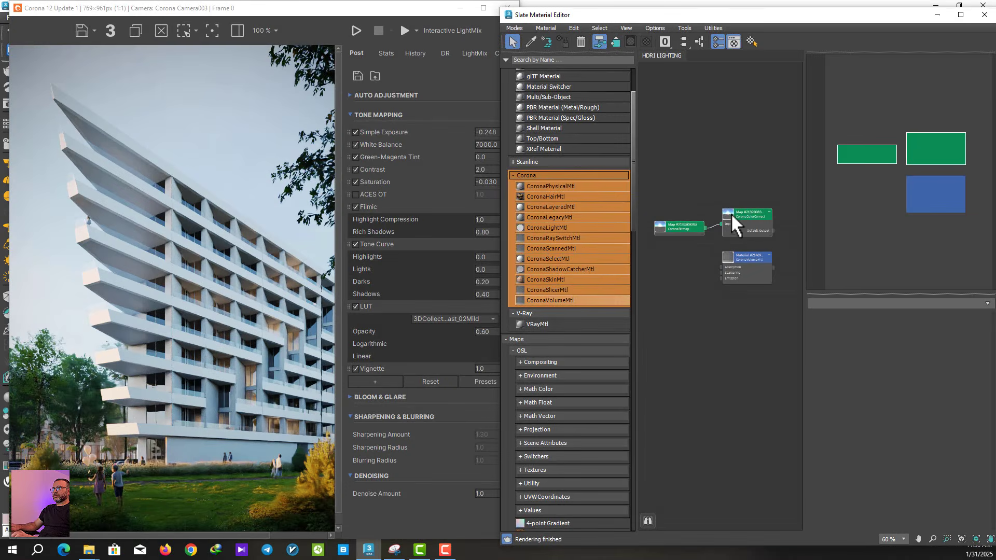
Duplicate the HDRI bitmap and color correction nodes below the volume material and reset the copied bitmap's U offset and rotation to 0.
shift+drag(748, 216, 745, 305)
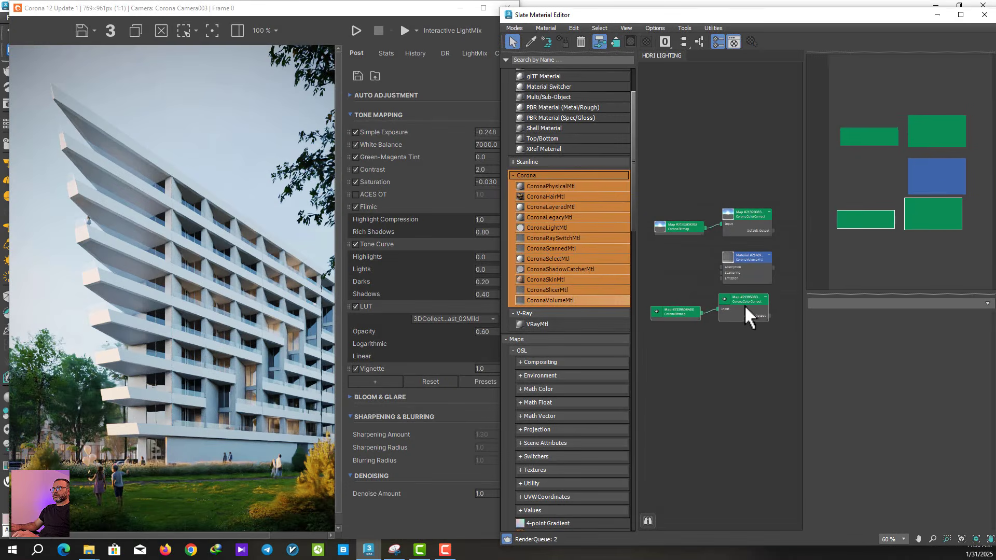
double_click(685, 316)
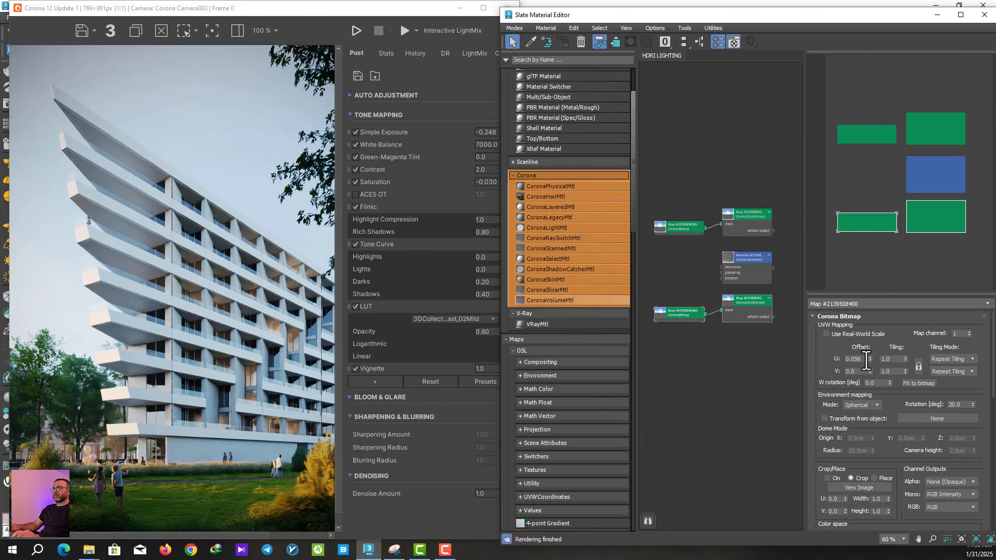
right_click(861, 358)
click(832, 344)
right_click(869, 358)
scroll(881, 467, down, 3)
Load overcast_soil_16k.exr into the copied Corona Bitmap and nudge the copied nodes.
click(883, 443)
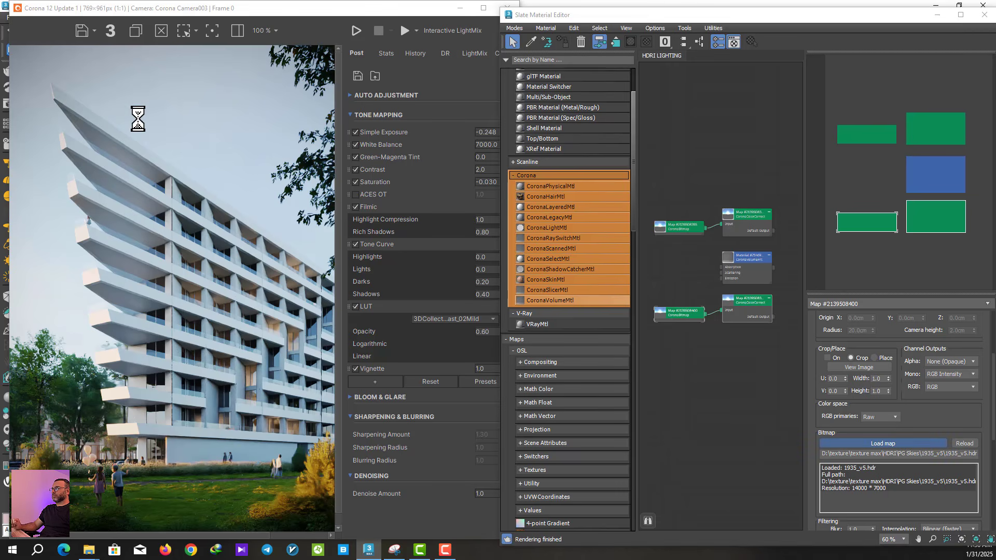
drag(160, 20, 111, 24)
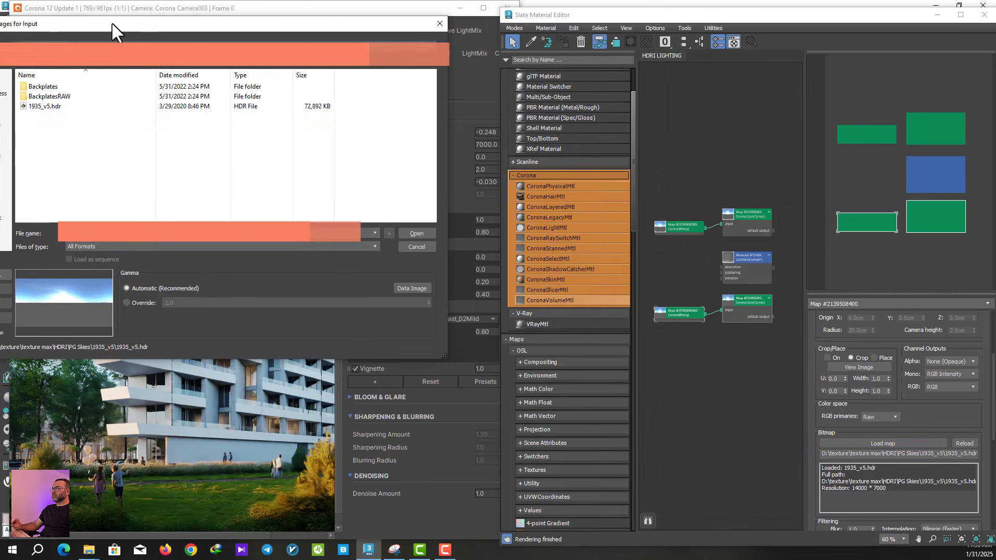
click(410, 235)
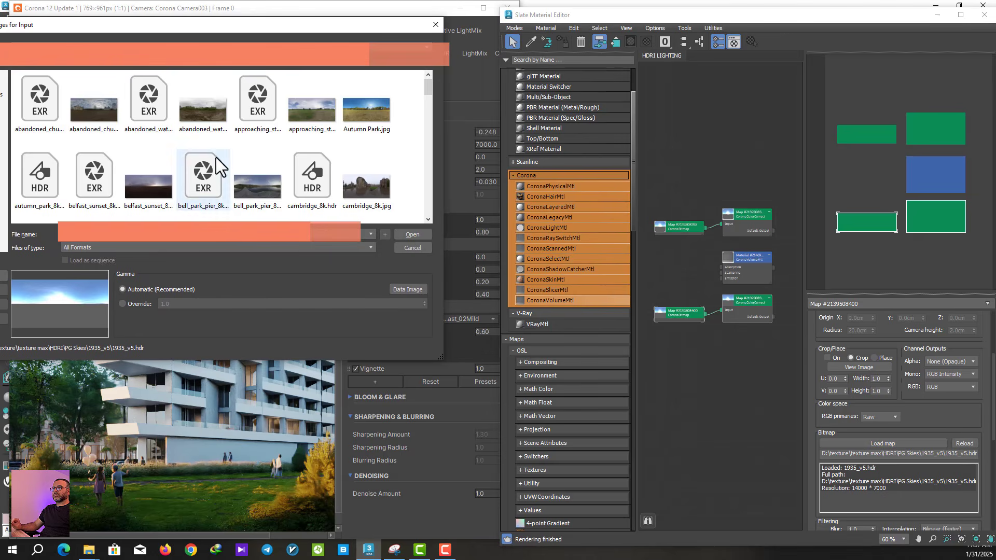
scroll(194, 166, down, 5)
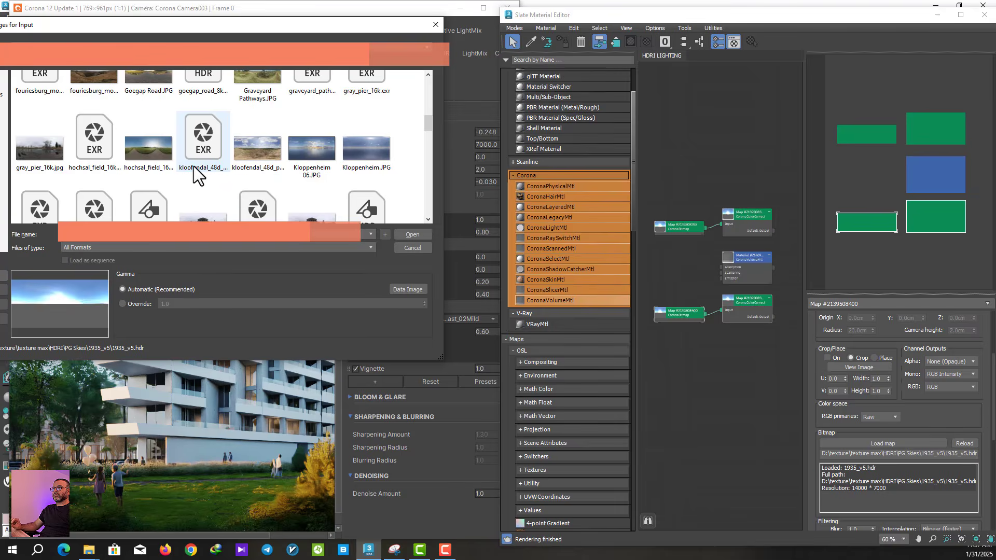
scroll(194, 166, down, 5)
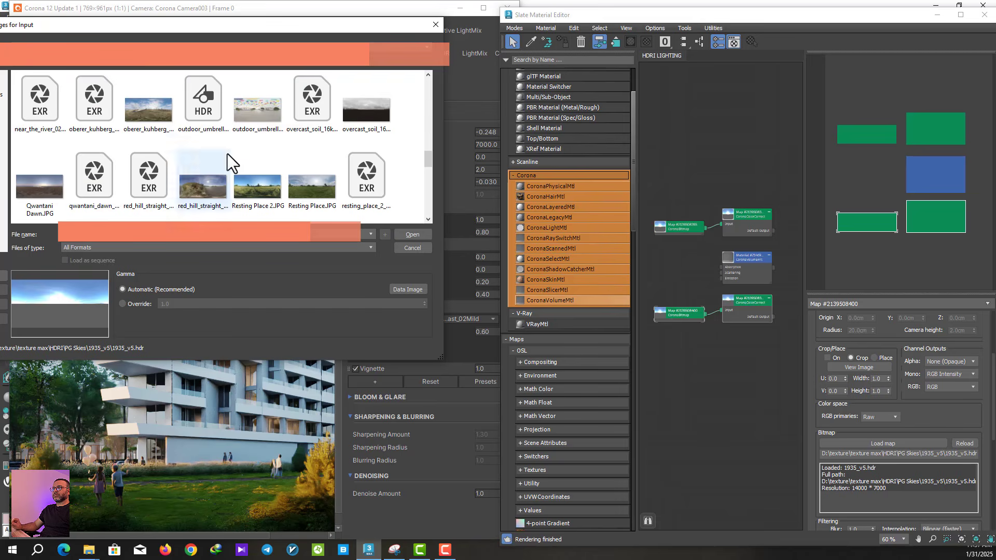
click(320, 106)
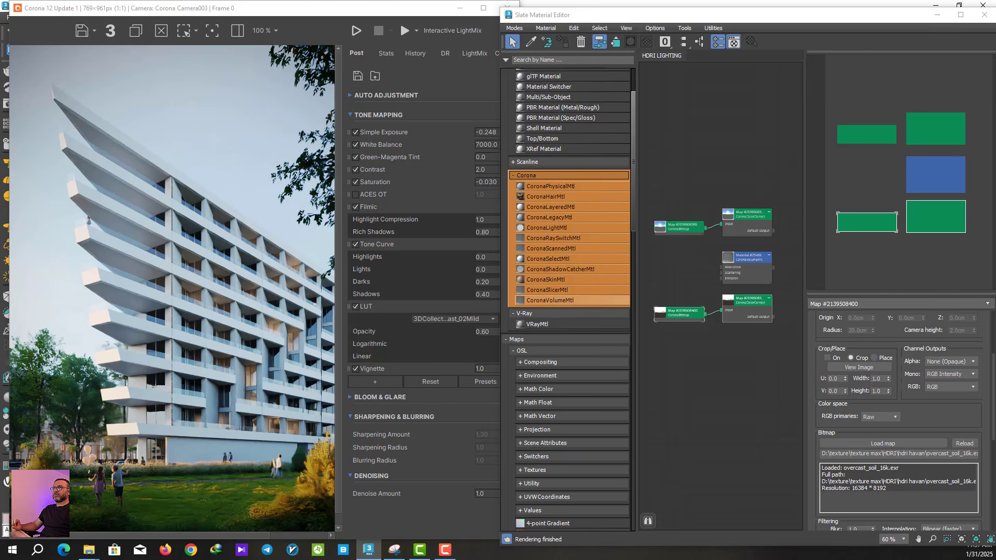
drag(692, 316, 693, 309)
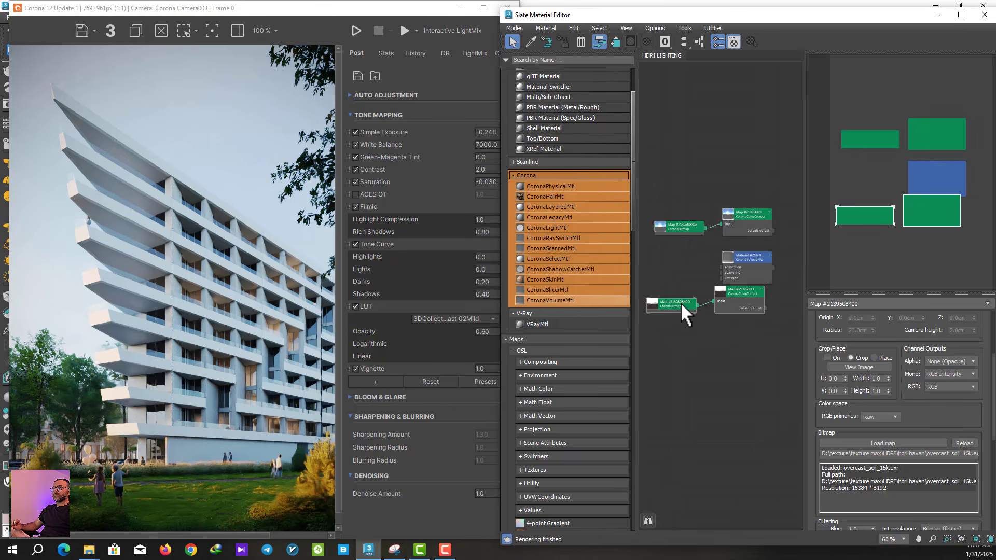
Assign the overcast HDRI's color correction map as the single scene environment map in the render setup.
click(459, 7)
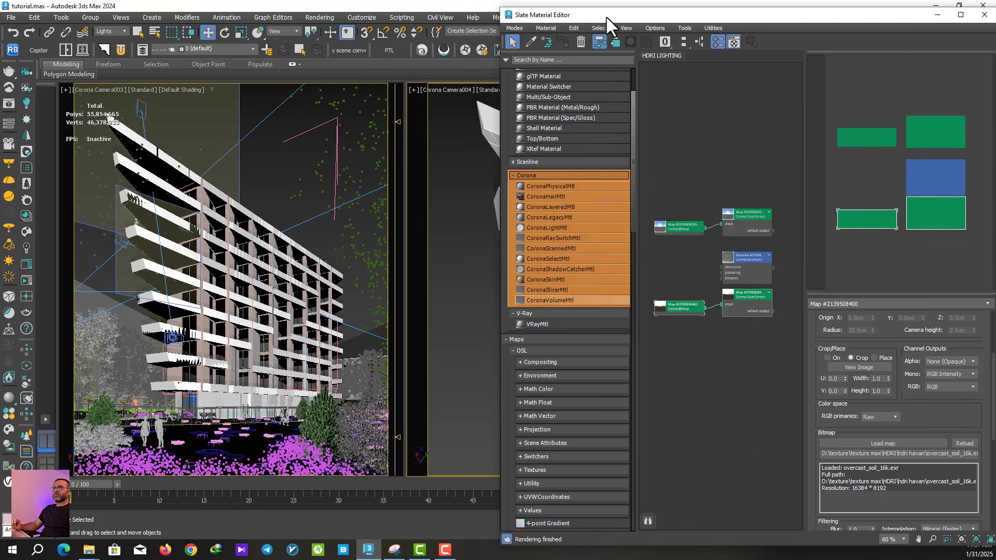
double_click(605, 16)
click(659, 31)
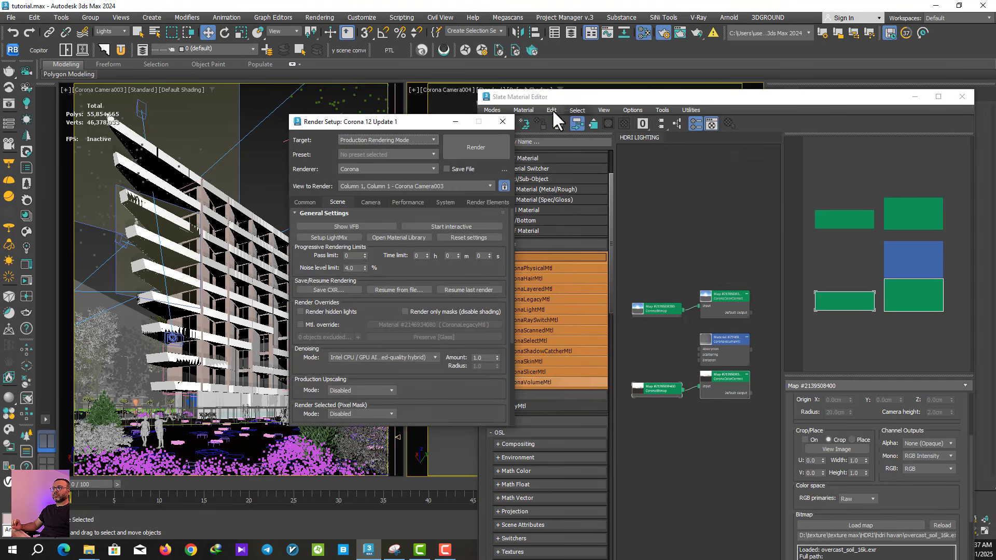
drag(443, 123, 378, 103)
drag(580, 105, 567, 47)
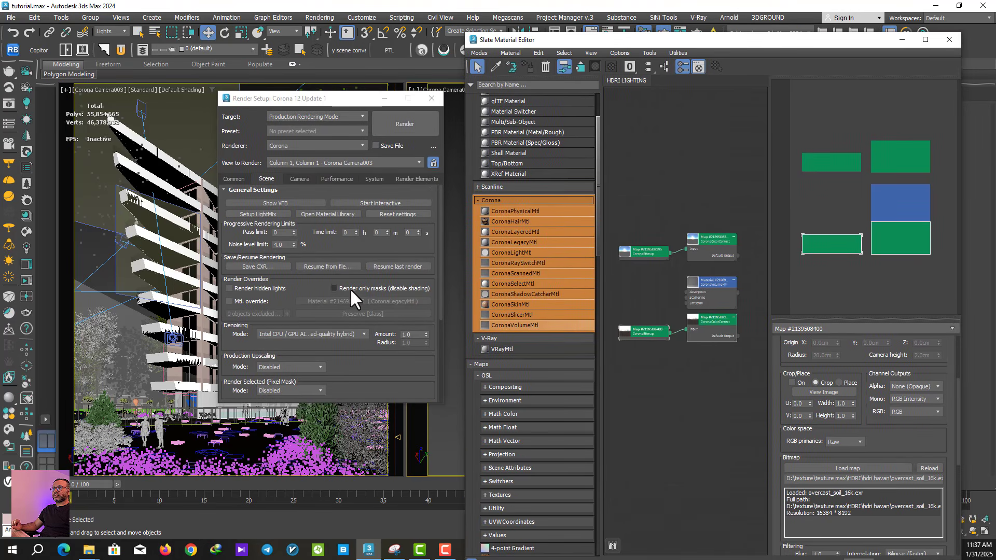
scroll(350, 287, down, 5)
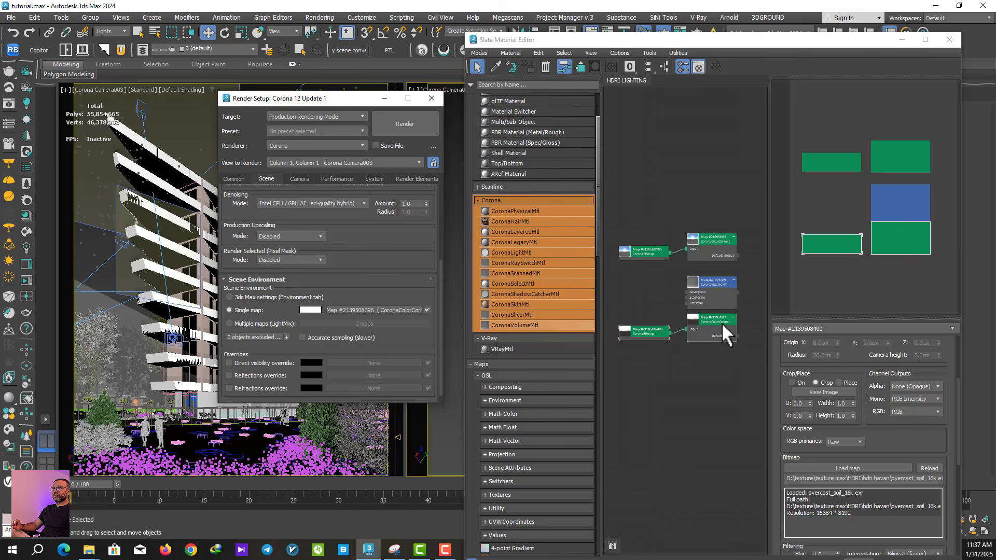
drag(725, 335, 363, 310)
click(315, 280)
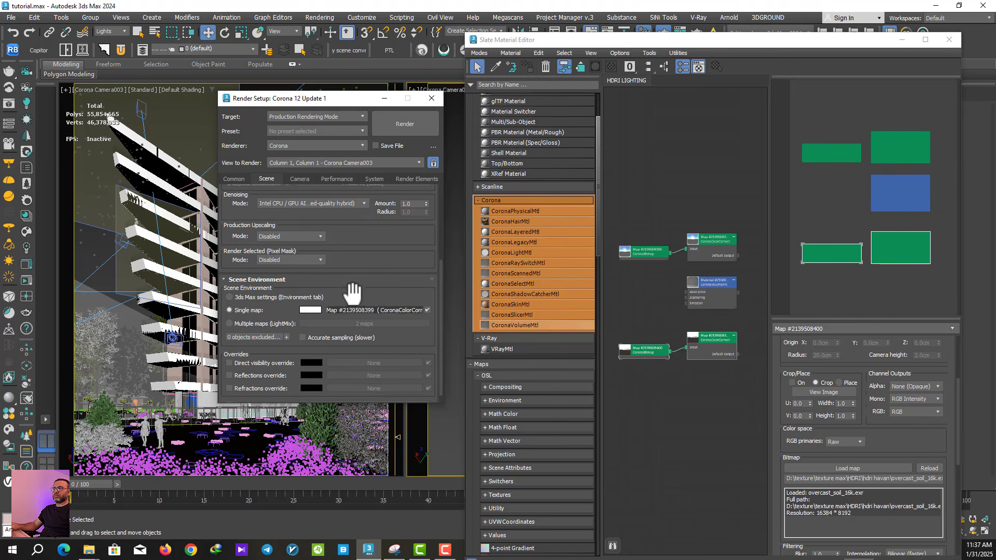
click(385, 99)
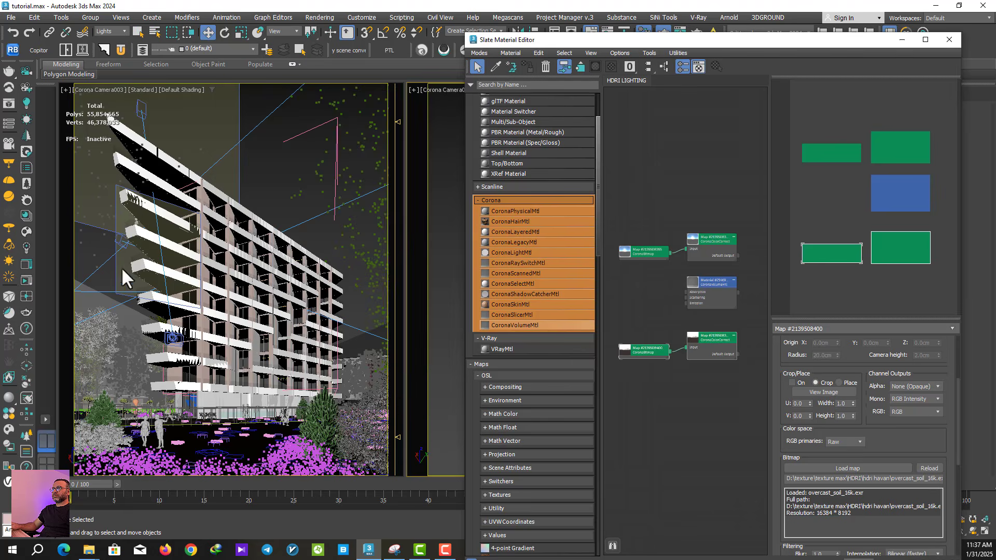
Start the interactive render from Corona Camera003 and arrange the frame buffer and material editor side by side.
double_click(238, 4)
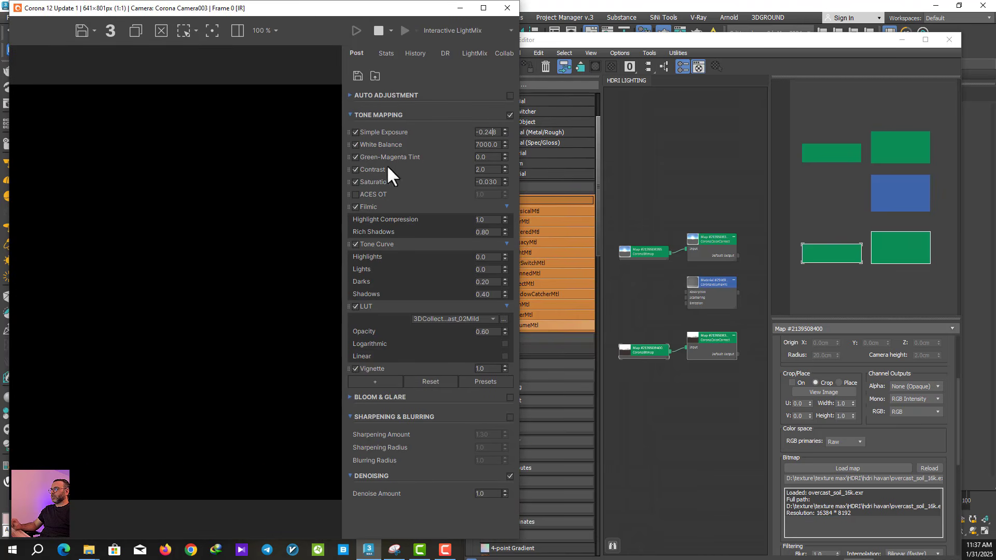
drag(637, 41, 669, 14)
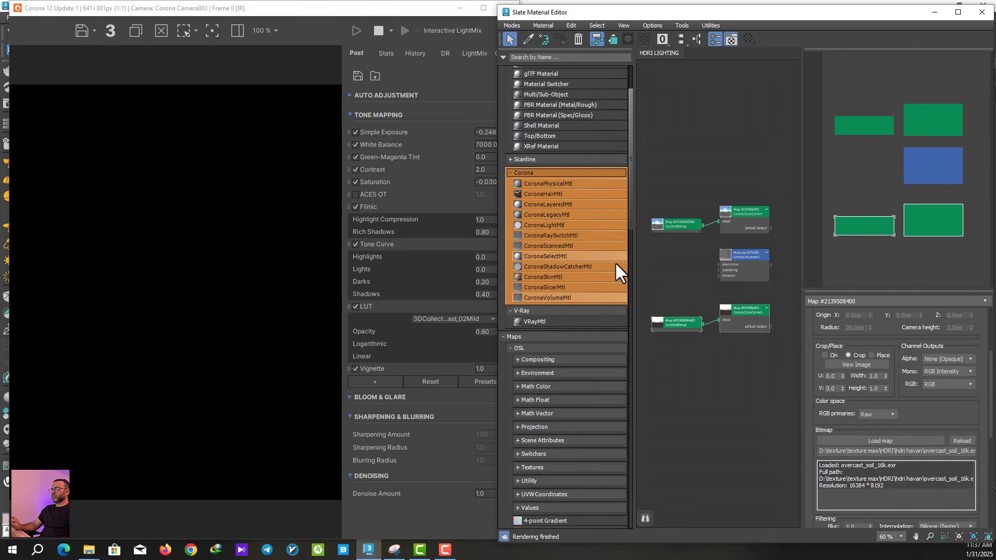
click(739, 310)
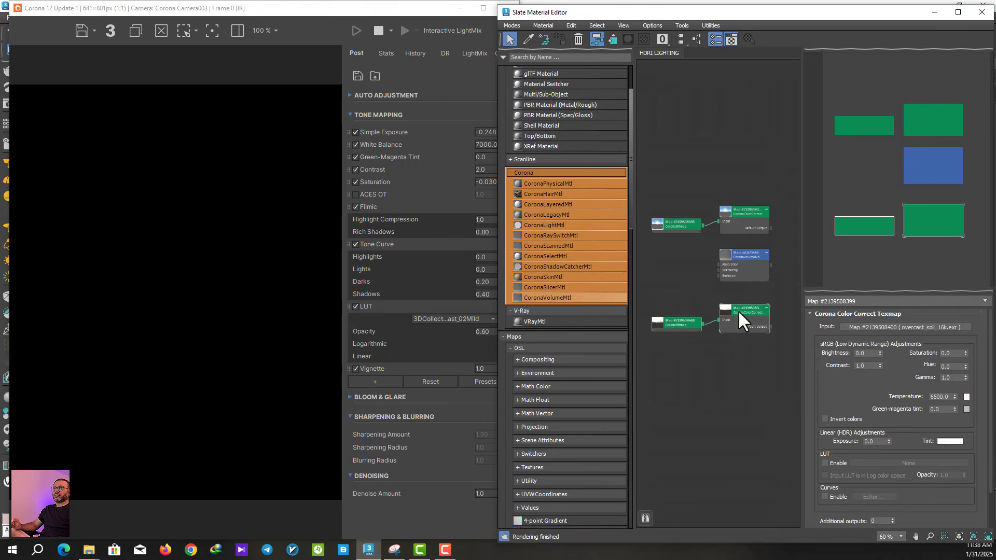
drag(741, 310, 741, 303)
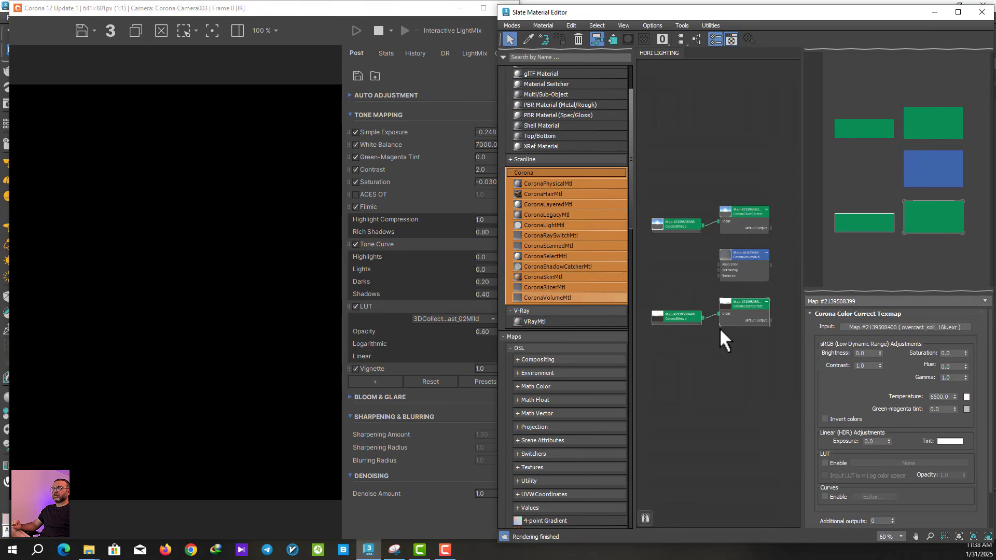
drag(322, 11, 326, 9)
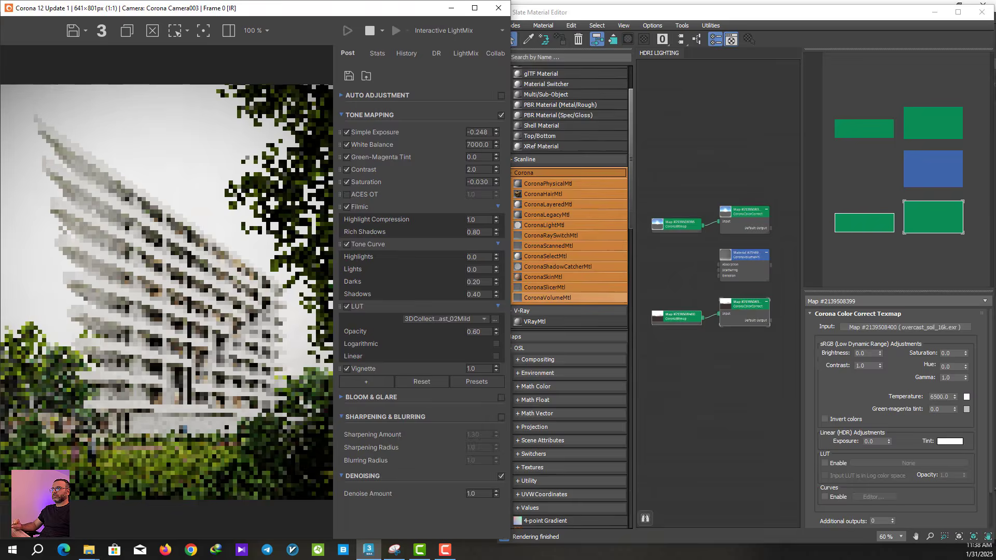
Try U offsets of 0.5 and 0.4 on the overcast HDRI bitmap, finishing with the U offset at 0.
click(692, 317)
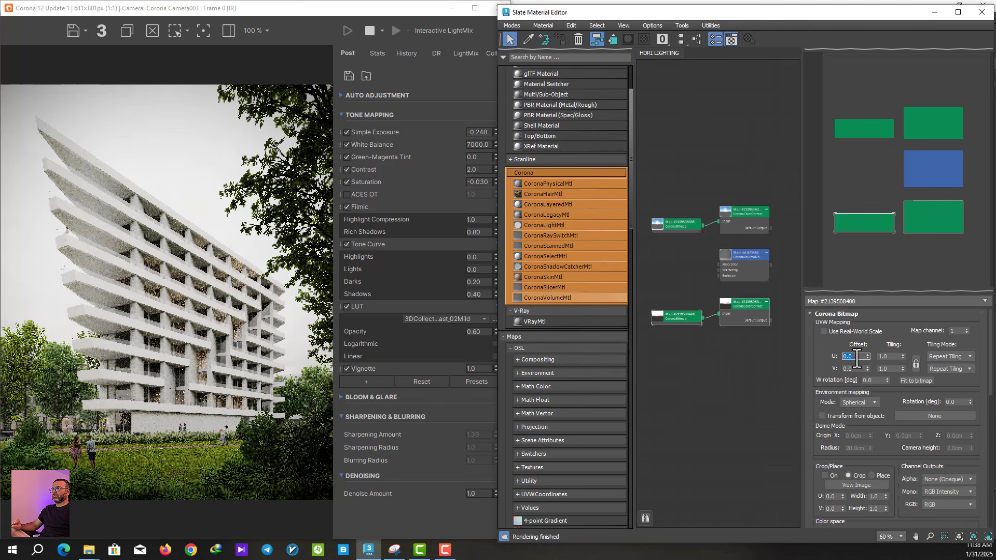
key(Return)
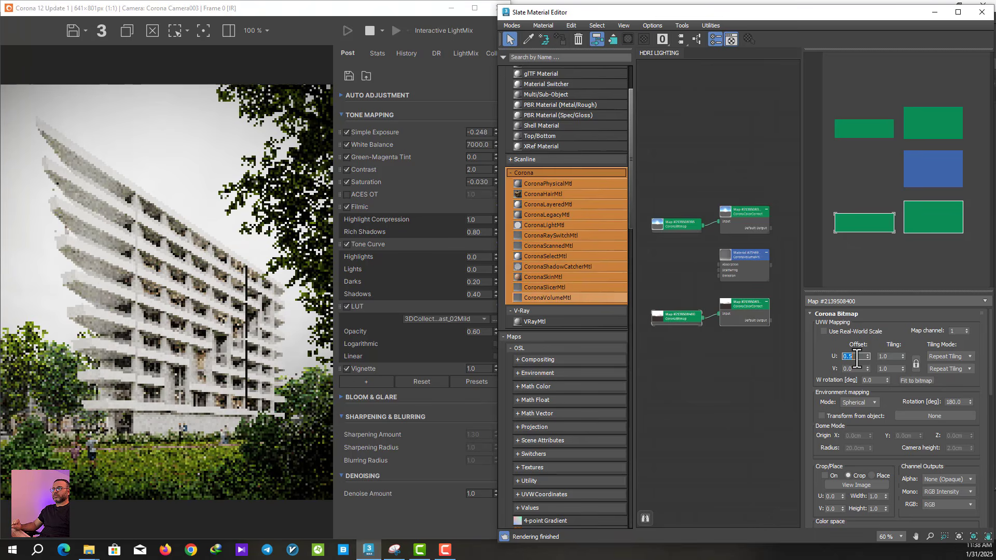
text(0.4)
key(Return)
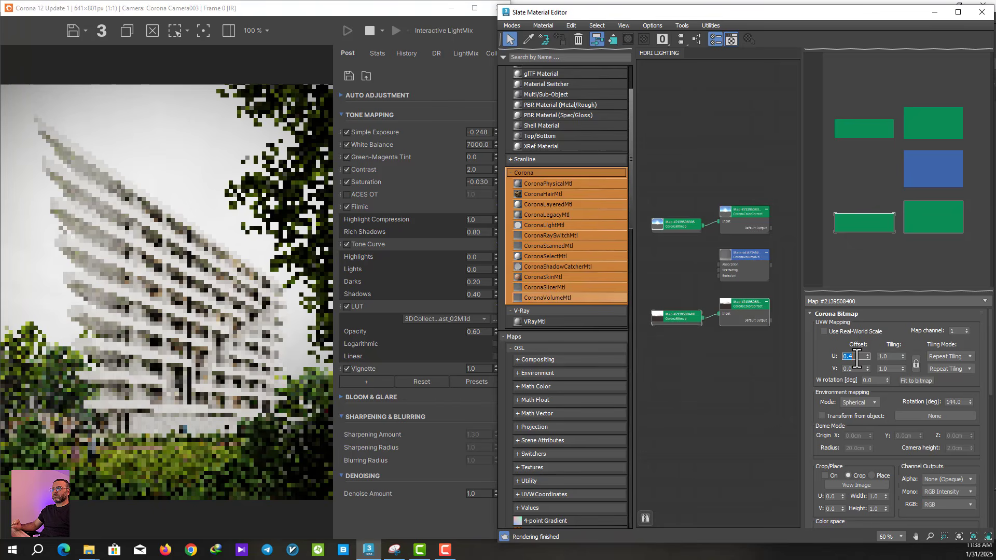
text(0)
key(Return)
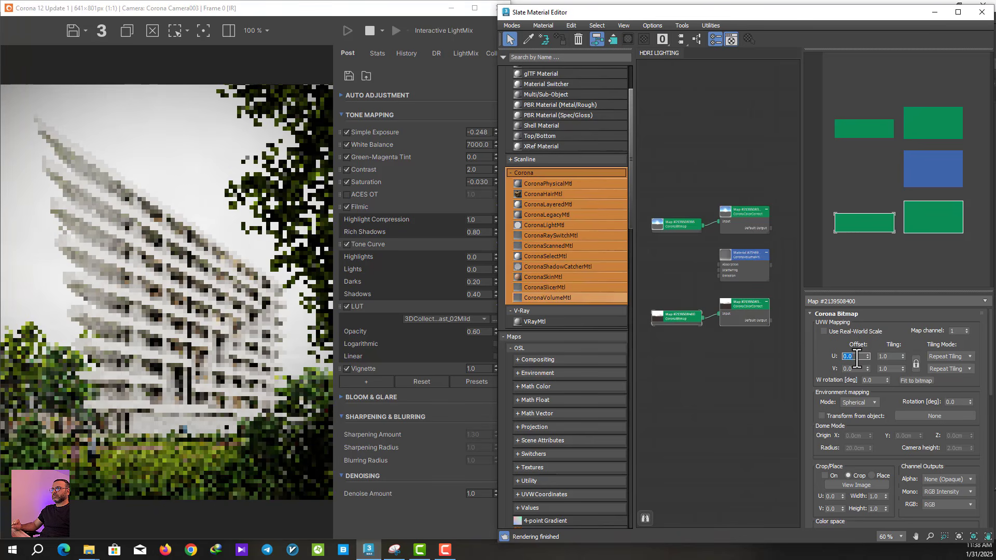
Lower the frame buffer's Simple Exposure to -0.656 in the tone mapping settings.
click(422, 10)
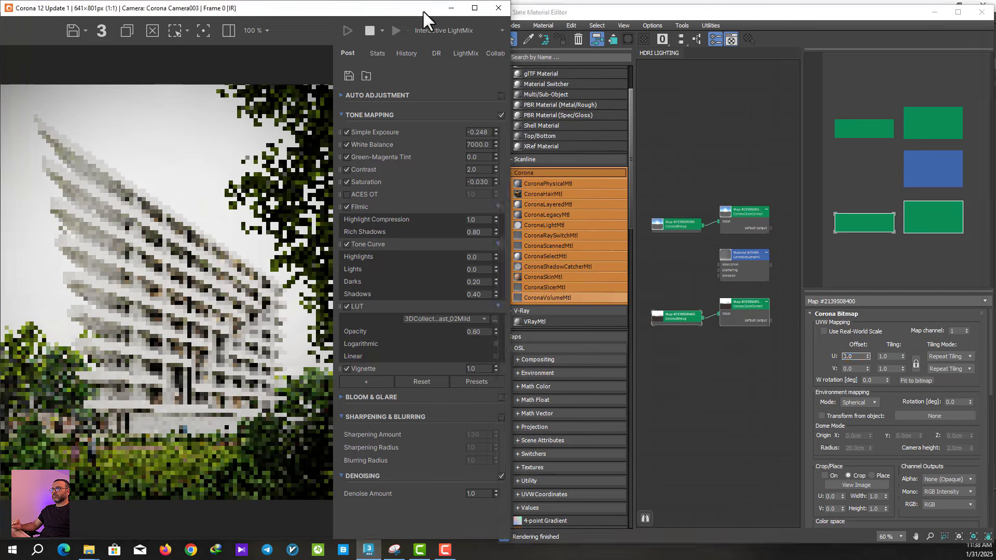
drag(561, 11, 569, 11)
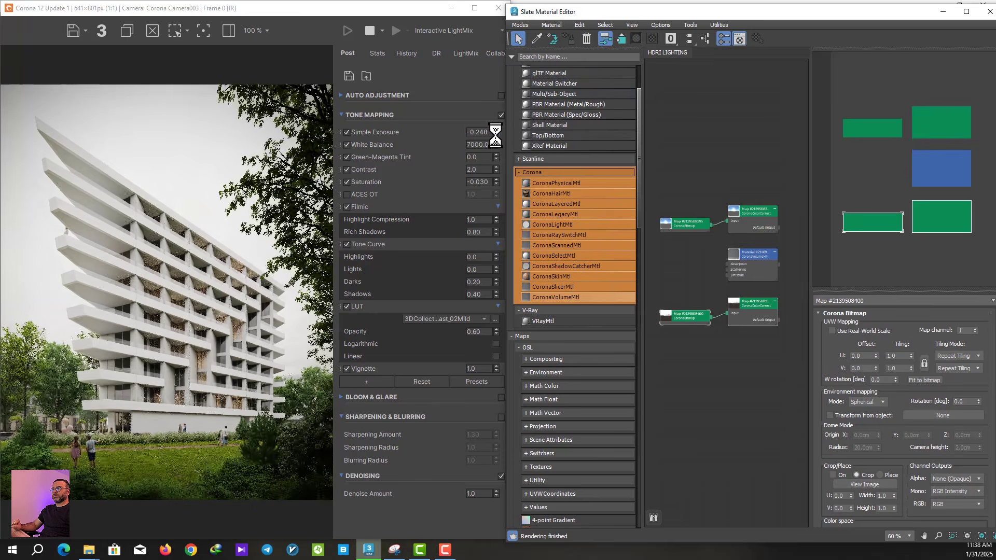
drag(496, 134, 494, 188)
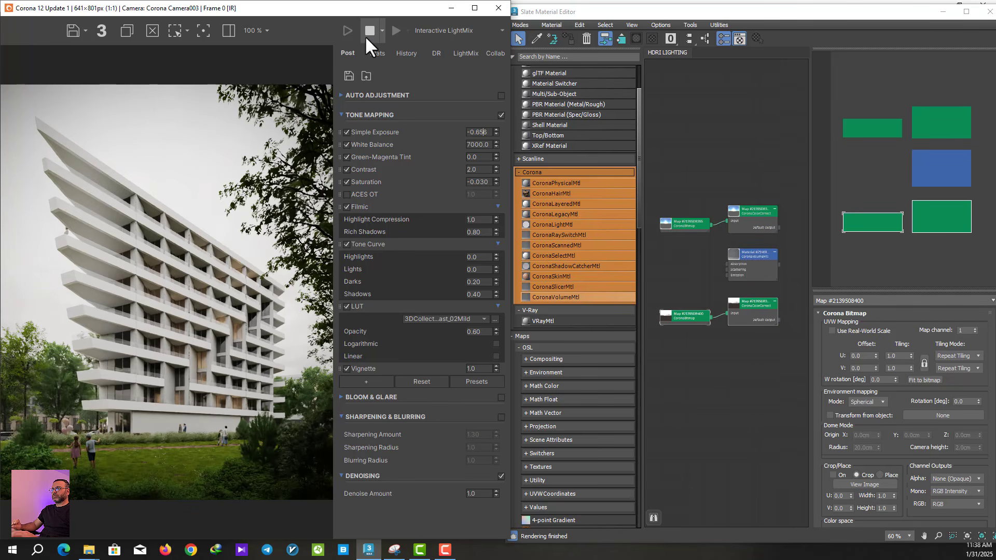
Stop the interactive render and duplicate the overcast bitmap and color correction nodes just below the originals.
drag(795, 297, 662, 354)
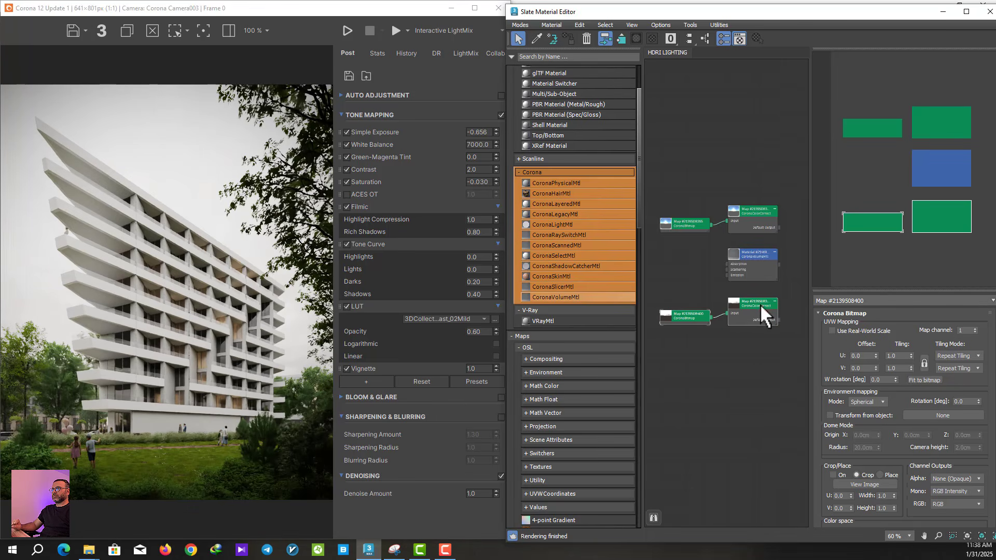
shift+drag(760, 304, 758, 341)
Assign the duplicated color correction map as an instance to the scene environment's direct visibility override in the render setup.
click(450, 8)
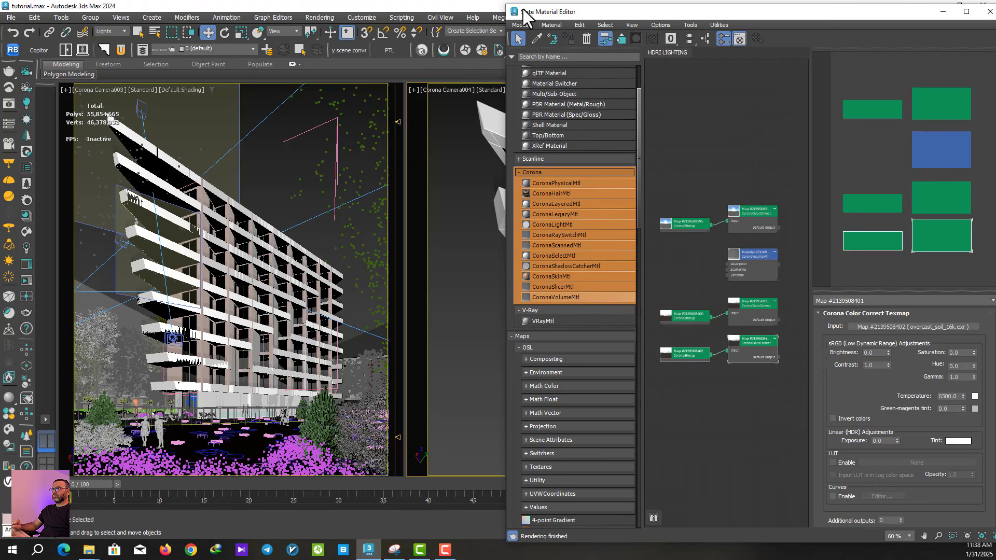
drag(550, 9, 554, 53)
click(662, 31)
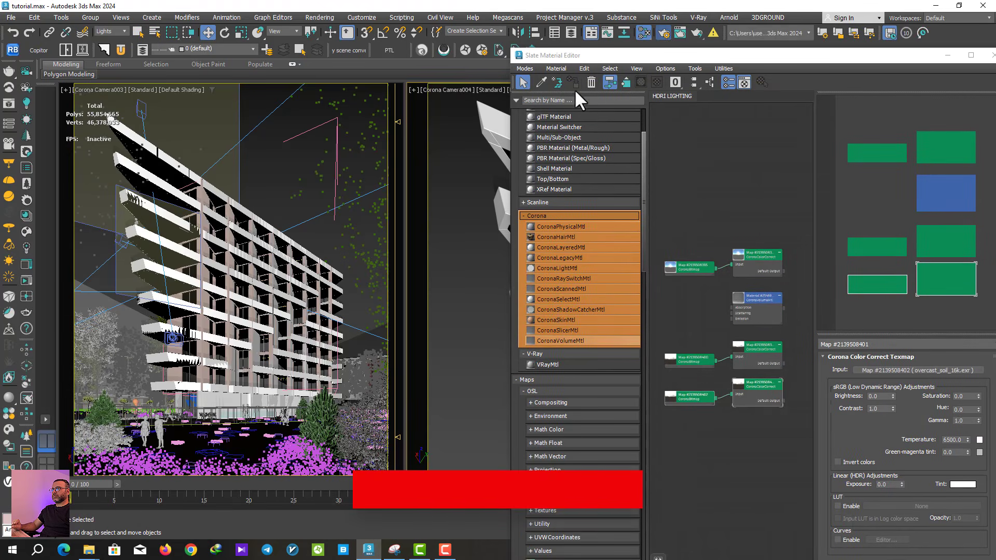
drag(350, 106, 337, 95)
drag(704, 58, 668, 33)
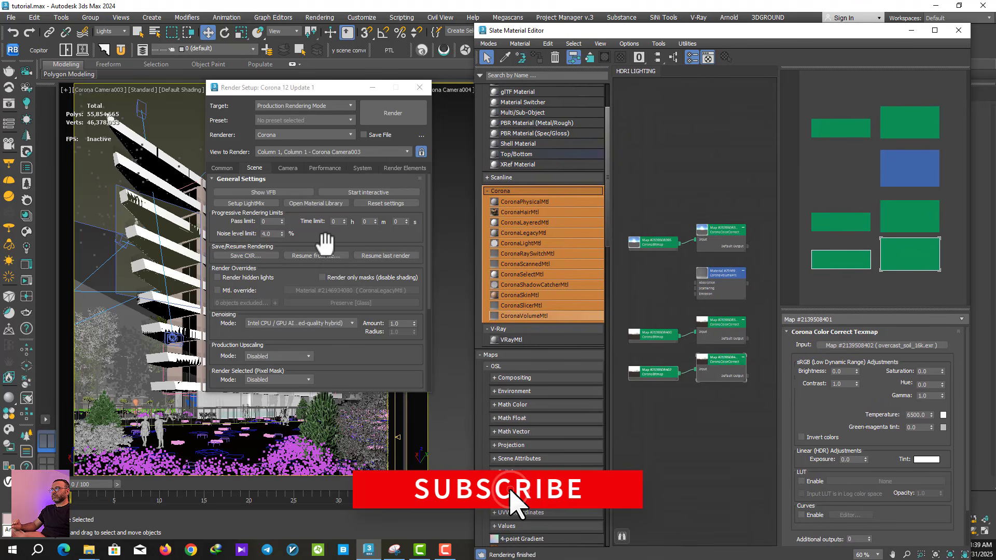
scroll(296, 276, down, 5)
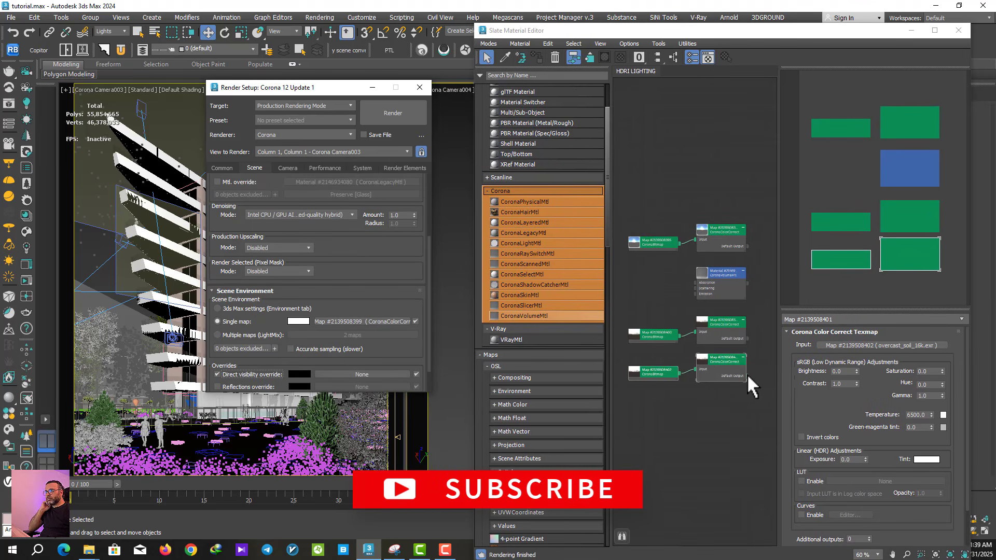
drag(748, 375, 374, 372)
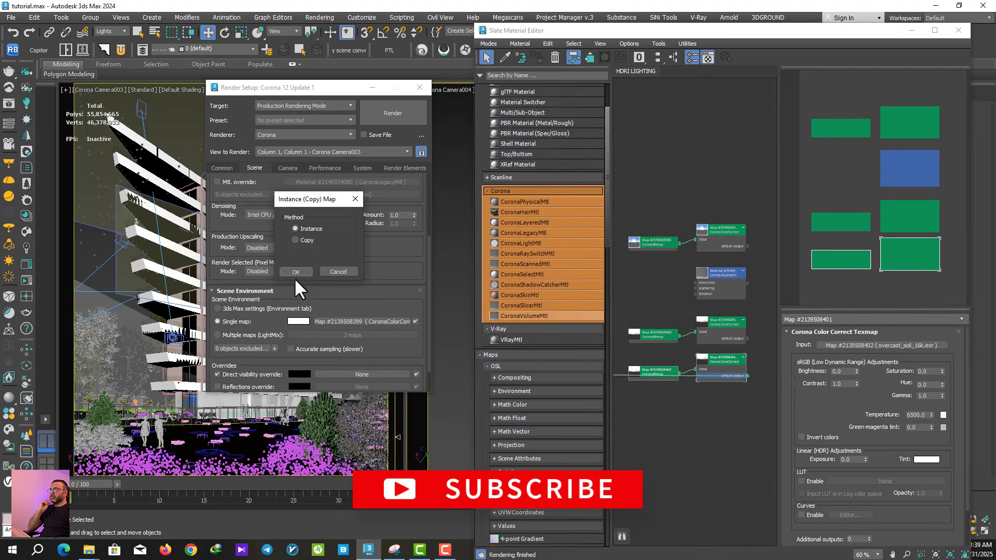
click(294, 275)
drag(337, 258, 367, 167)
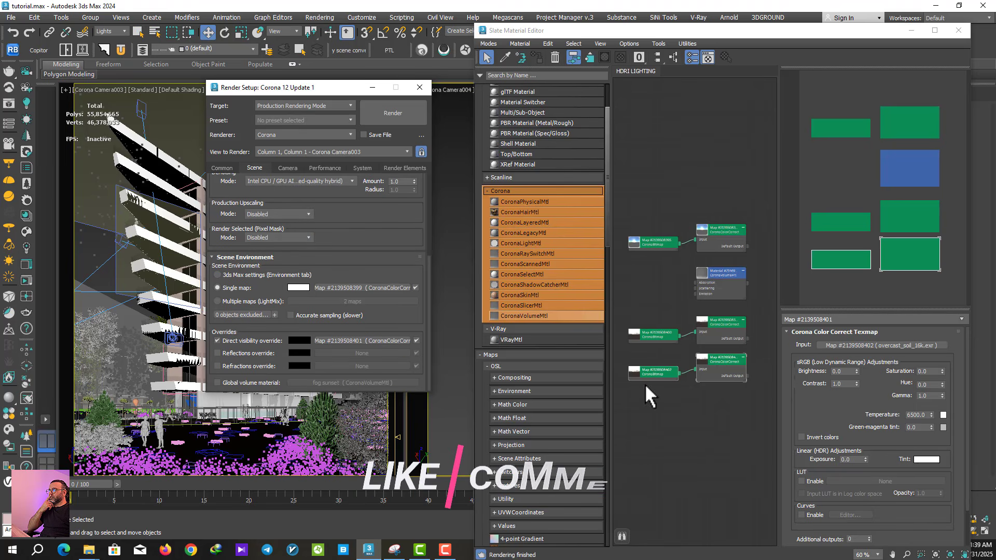
Start the interactive render and set the gamma of the direct visibility color correction map to 0.8.
click(384, 101)
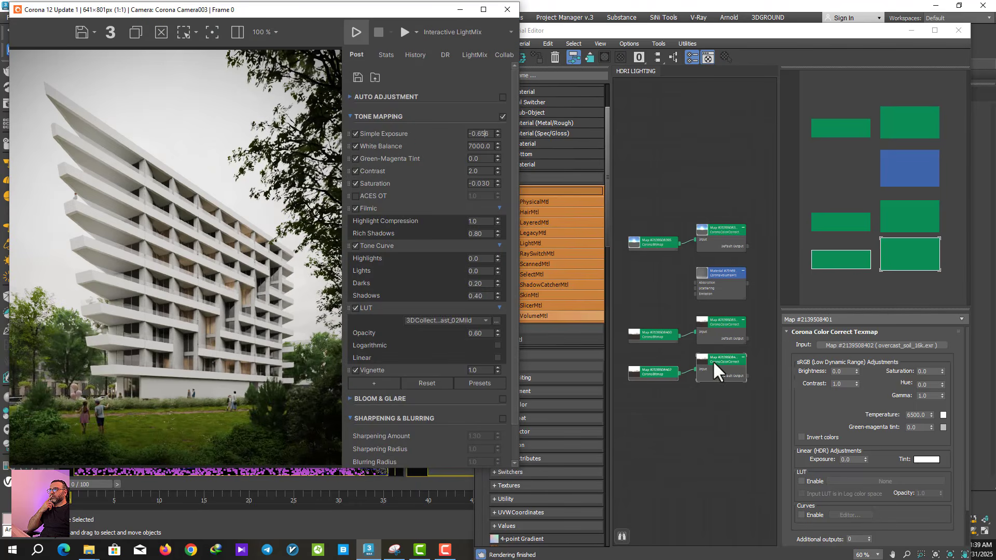
drag(934, 396, 803, 392)
text(.8)
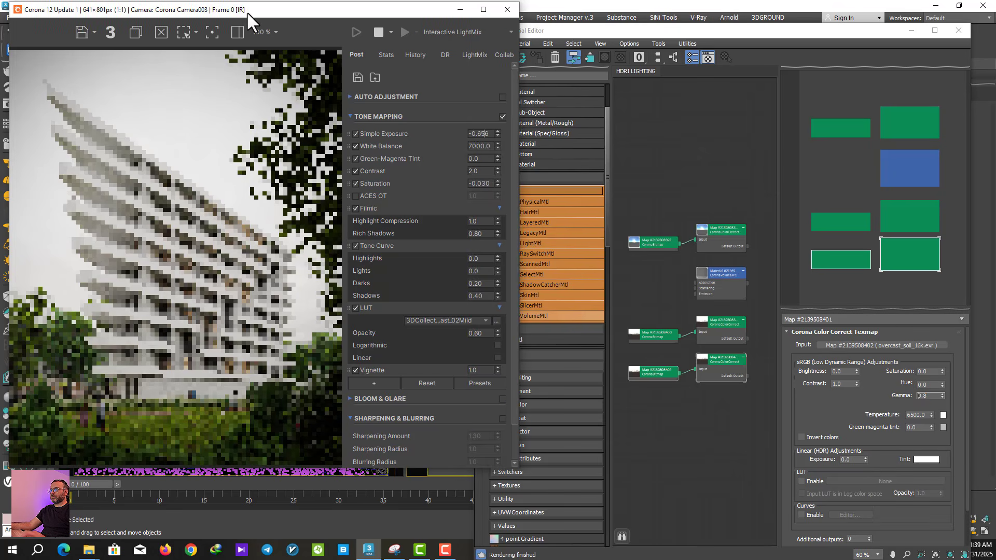
drag(247, 12, 240, 11)
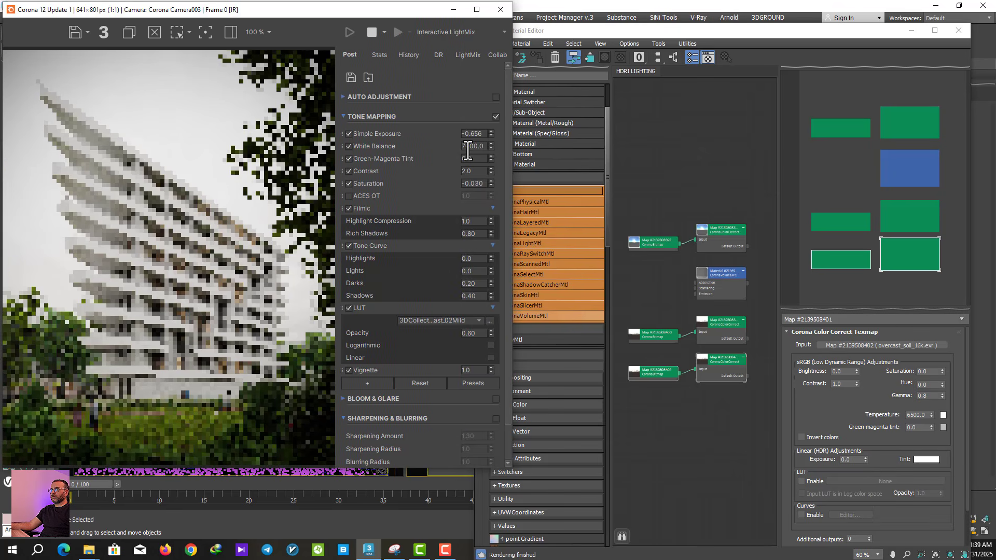
Set the direct visibility color correction's exposure to -1.5 after trying -1 and -3, and set the frame buffer's Simple Exposure to -0.544.
double_click(848, 459)
text(-1)
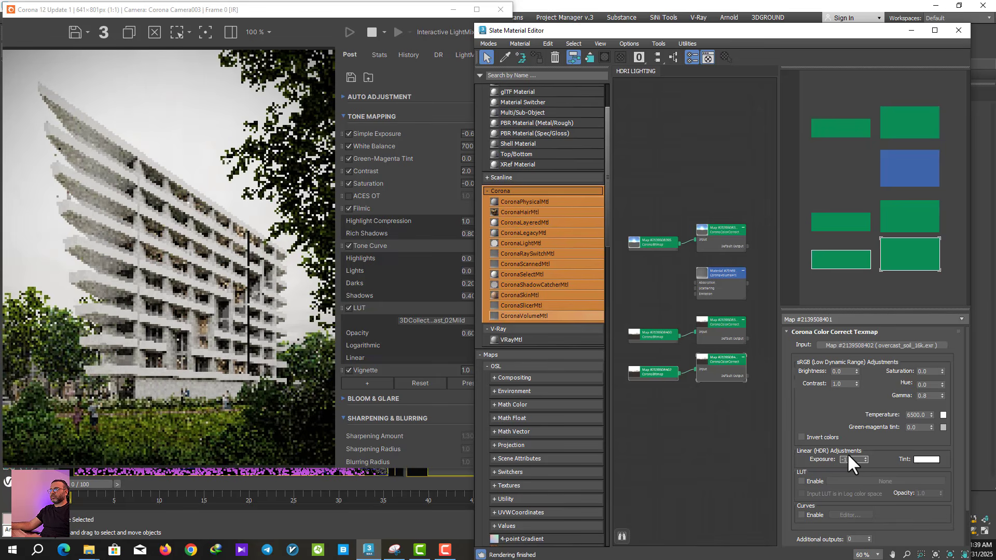
key(Return)
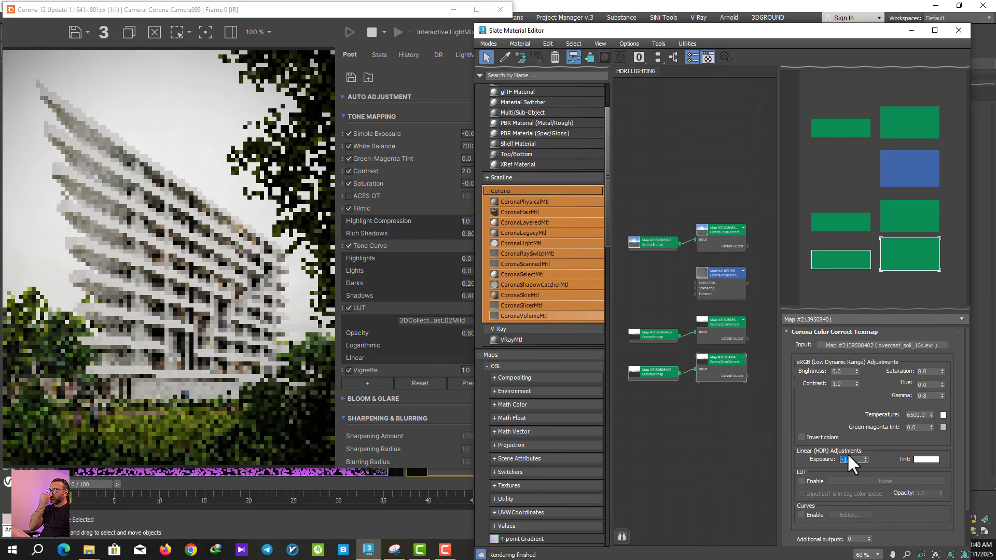
text(-3)
key(Return)
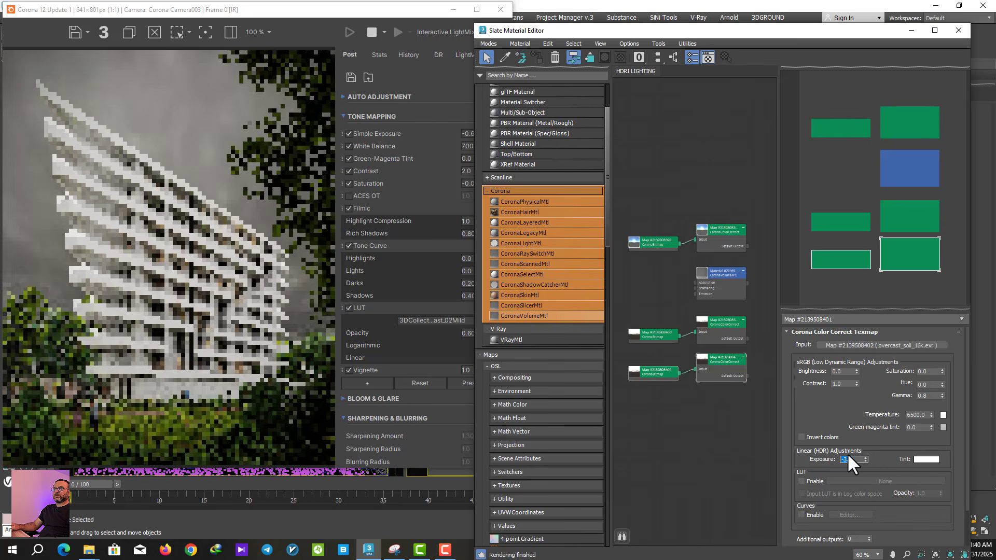
text(-1.5)
key(Return)
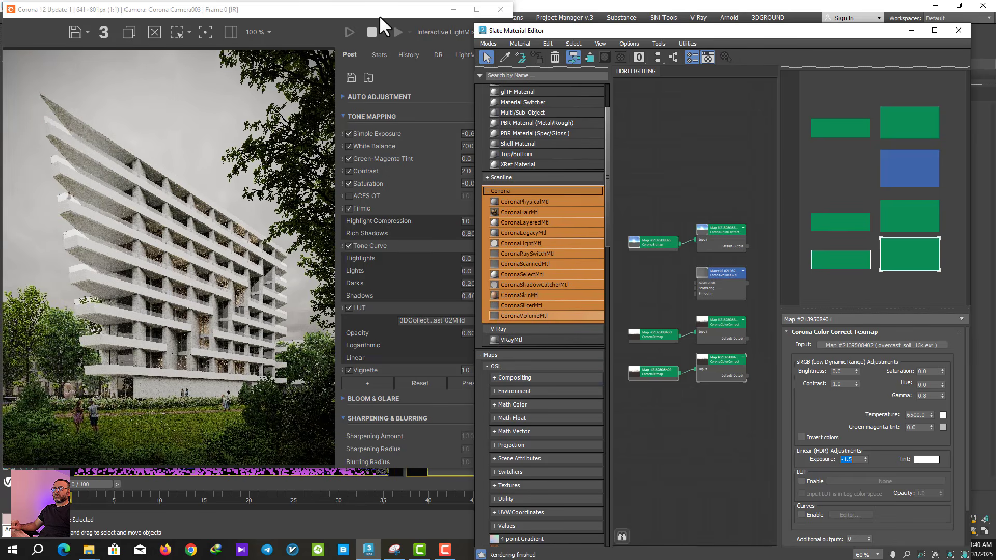
click(379, 15)
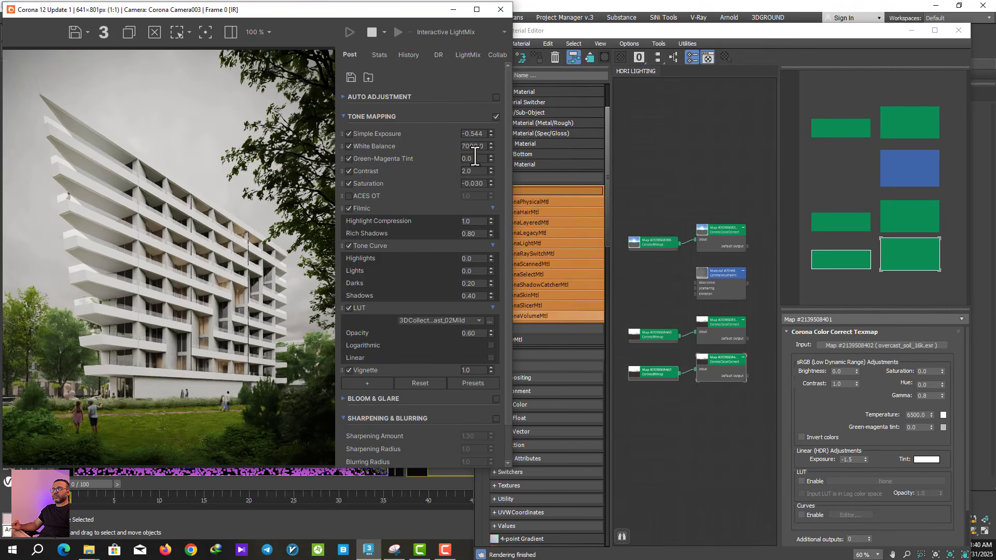
Set the INside light's LightMix intensity to 7 and its color temperature to 3500 K.
click(466, 54)
double_click(475, 134)
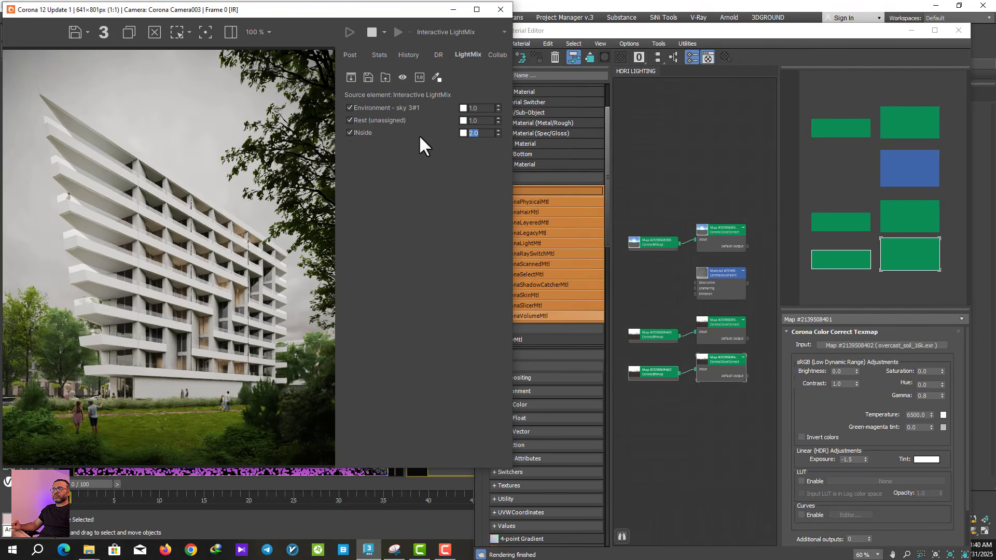
text(7)
key(Return)
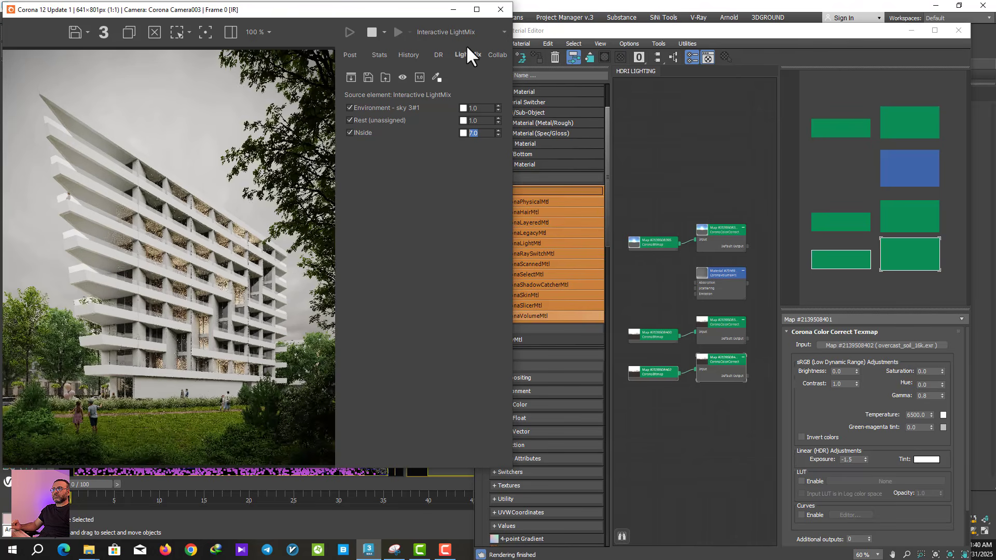
click(462, 133)
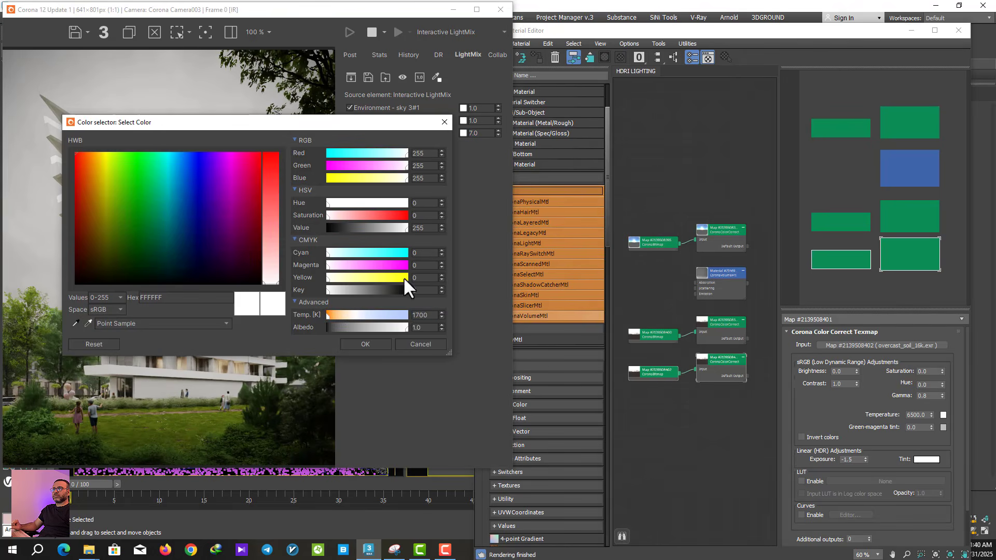
text(3500)
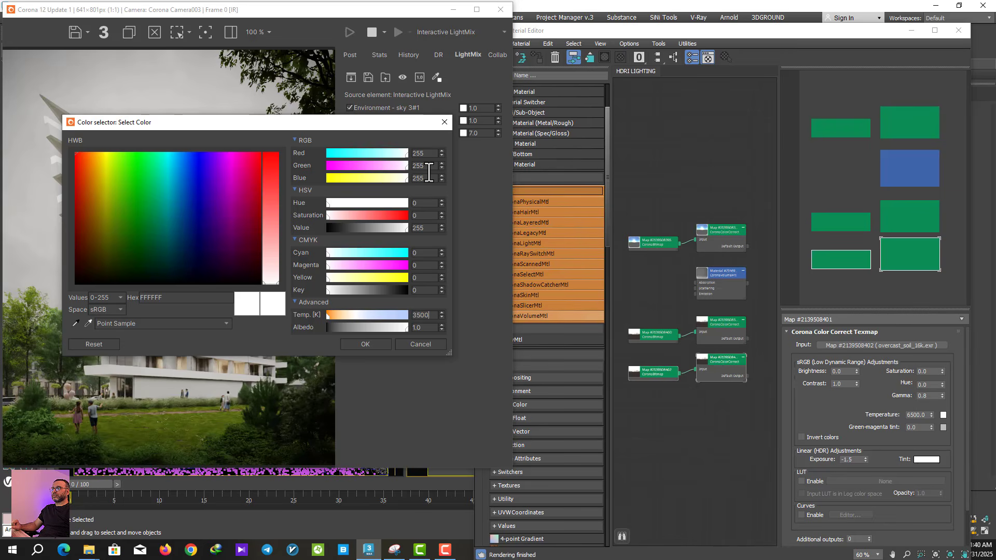
click(369, 342)
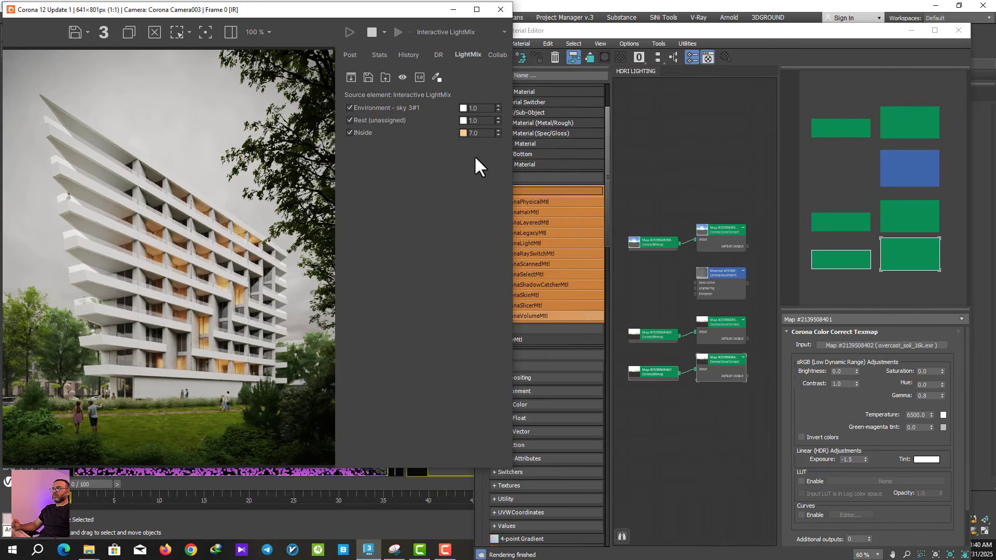
Set the INside light's LightMix intensity to 5 and its color temperature to 4000 K.
double_click(474, 134)
text(5)
key(Return)
click(463, 133)
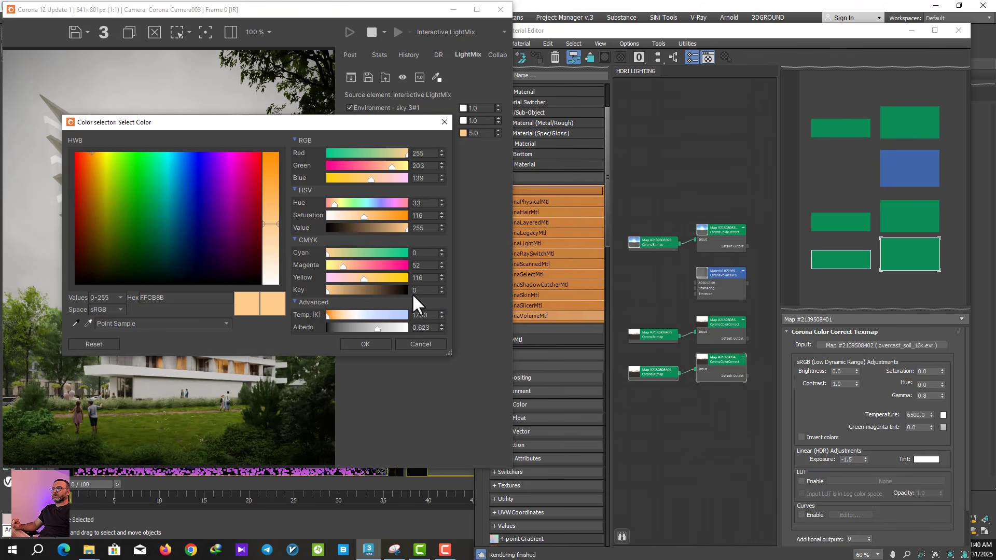
double_click(419, 315)
text(4000)
key(Return)
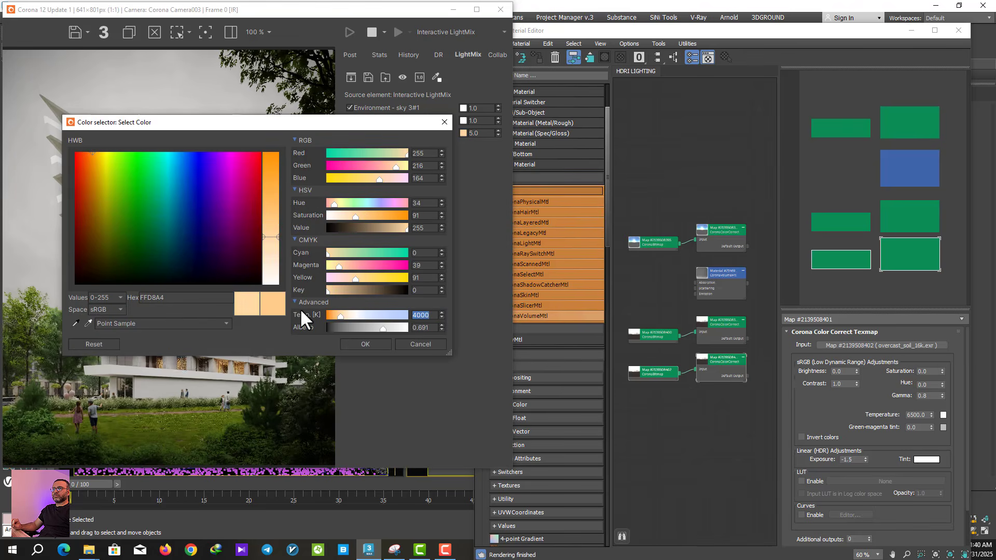
click(359, 347)
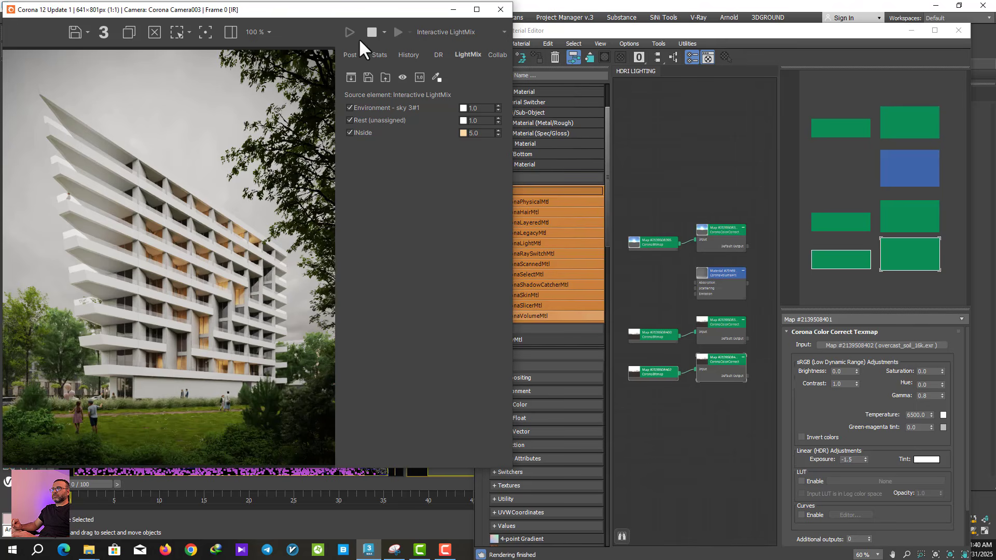
Stop the interactive render and duplicate the Corona volume material node below the overcast HDRI nodes.
click(842, 30)
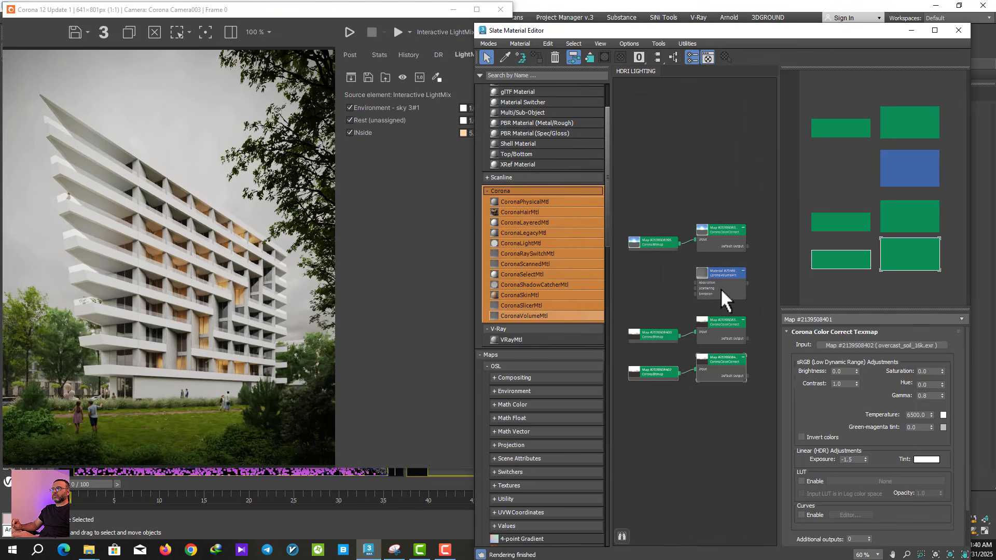
click(723, 288)
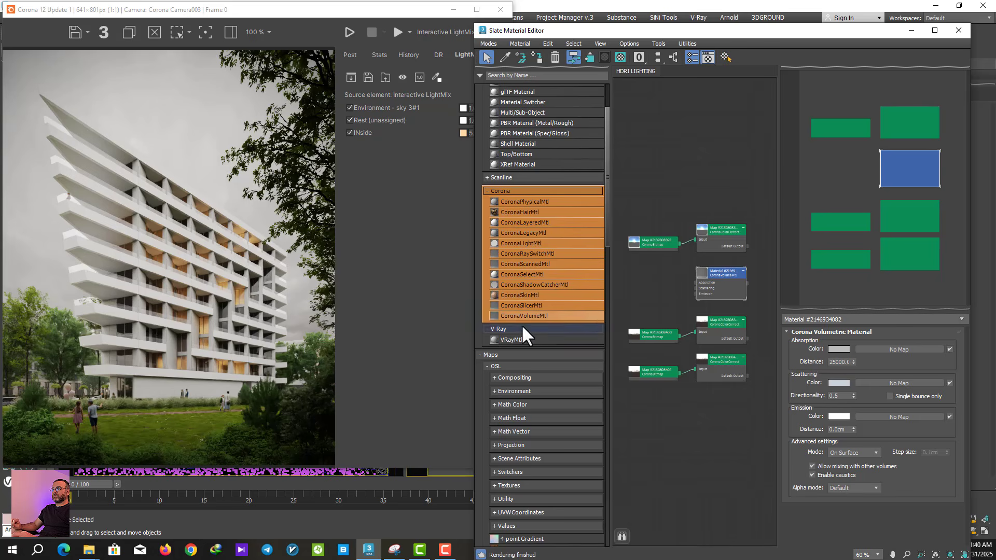
mouse_move(726, 272)
shift+mouse_down()
mouse_move(717, 406)
mouse_move(724, 403)
shift+mouse_up()
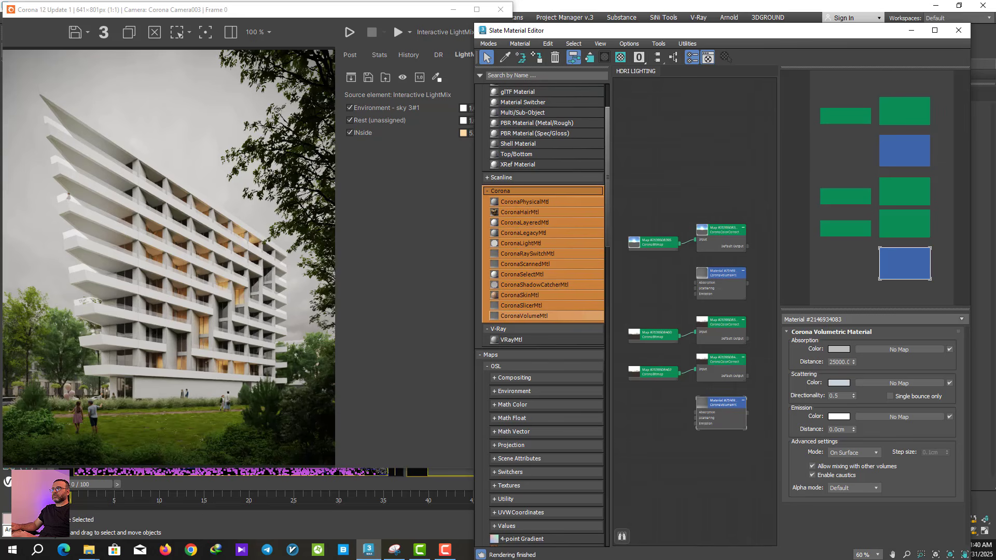
Enable the global volume material in the render setup's scene environment overrides.
key(F10)
drag(323, 90, 348, 83)
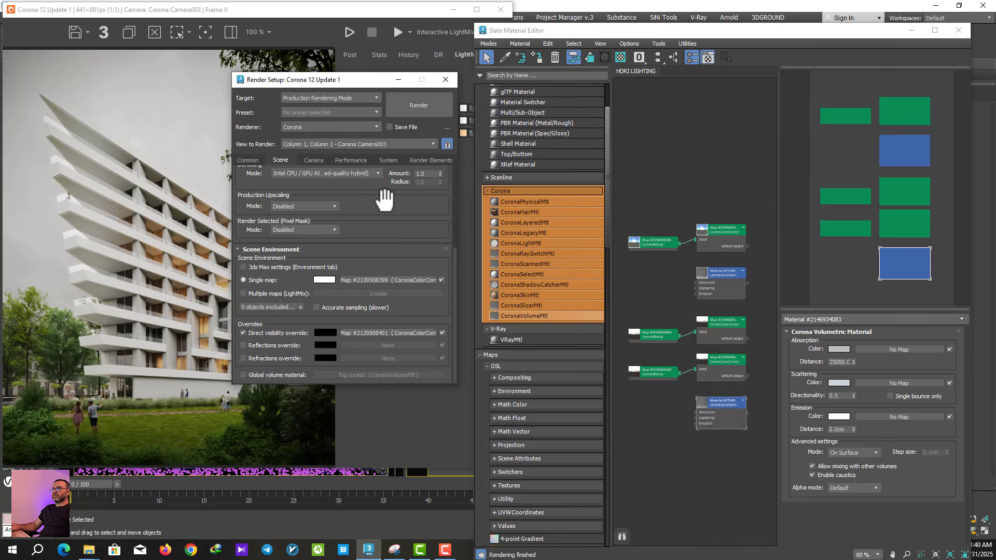
click(277, 372)
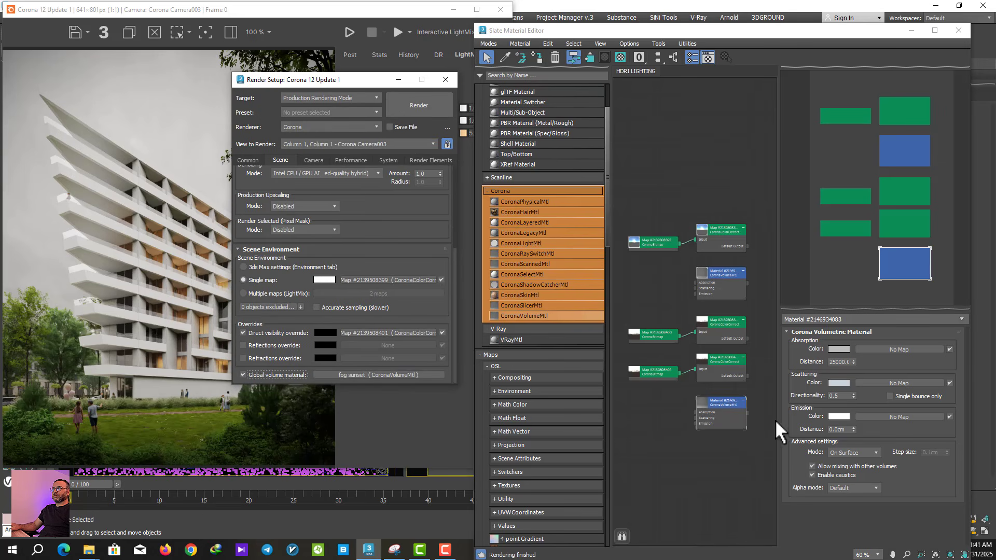
Assign the duplicated Corona volume material as an instance to the global volume material override, then put the render setup away.
mouse_move(747, 413)
mouse_down()
mouse_move(464, 404)
mouse_move(396, 370)
mouse_move(381, 374)
mouse_up()
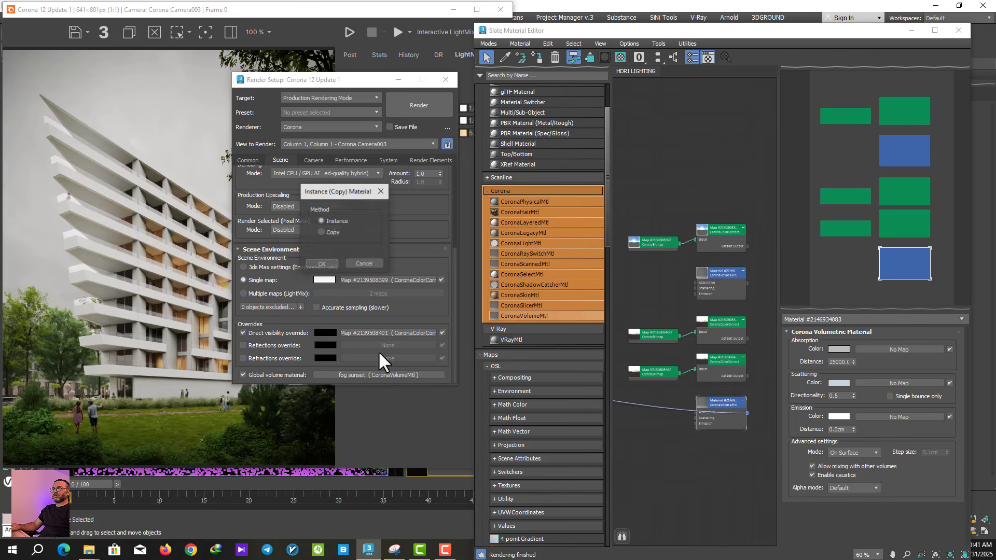
click(325, 263)
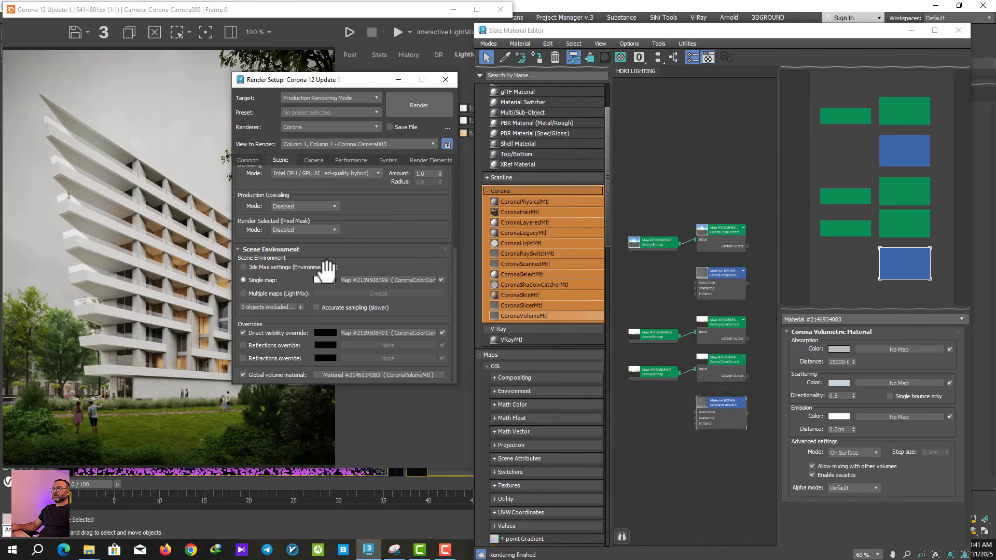
click(397, 80)
Add the CESSENTIAL_Volumetrics render element in the render setup and close the dialog.
click(663, 33)
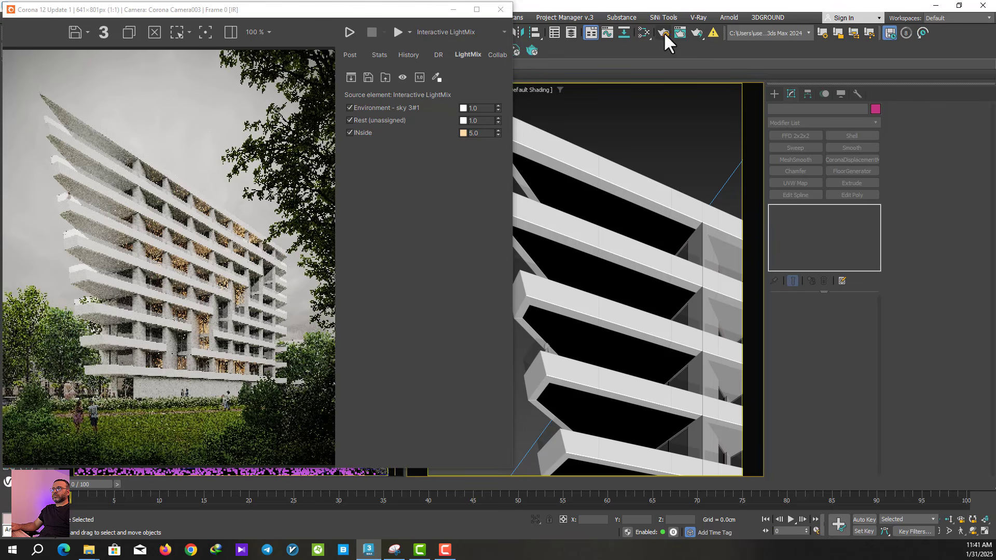
click(433, 159)
click(278, 194)
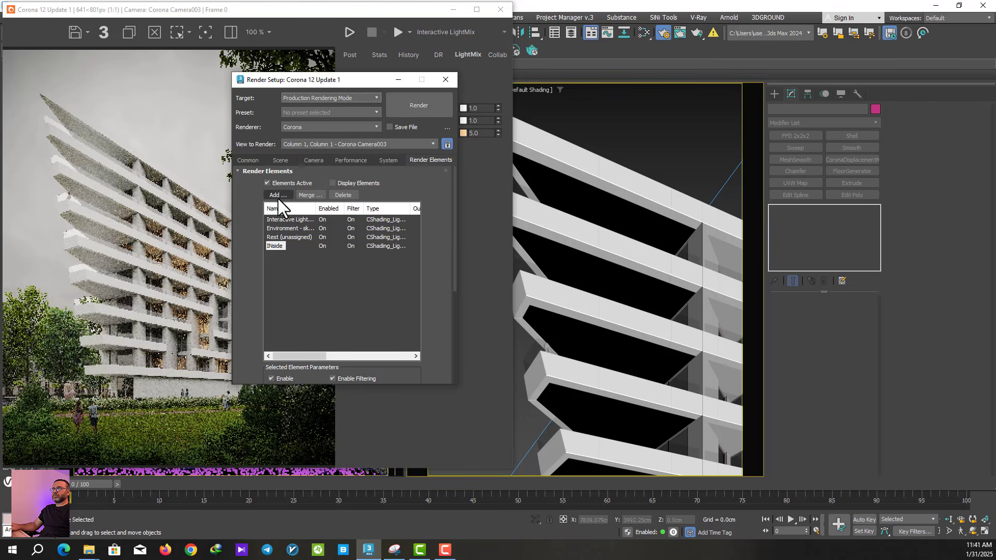
scroll(328, 270, down, 1)
scroll(326, 269, up, 1)
click(301, 189)
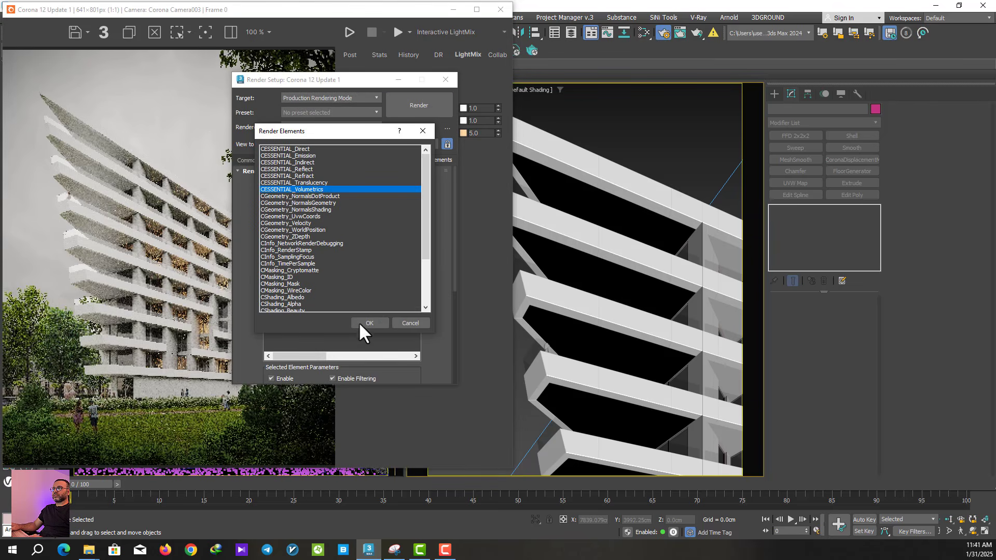
click(360, 321)
click(445, 79)
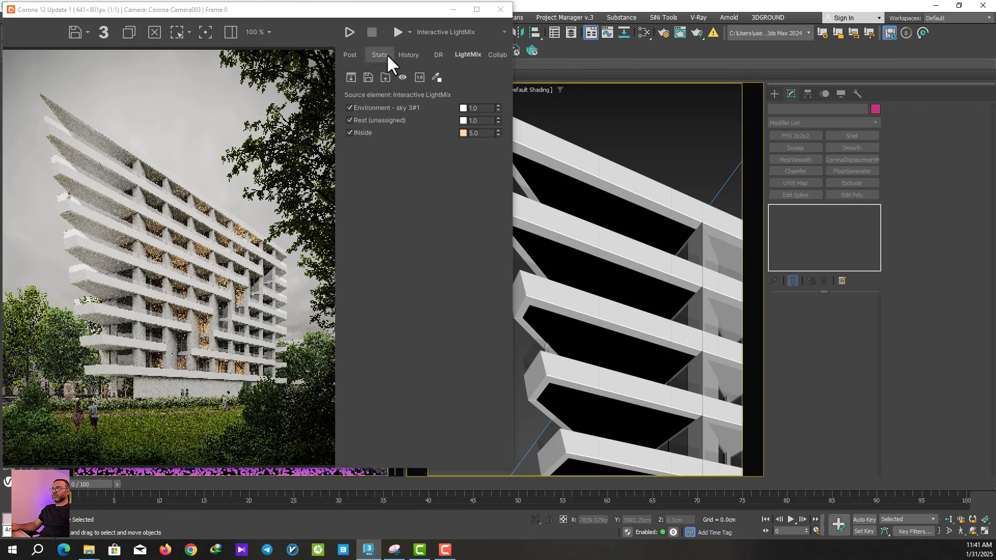
Bring up the material editor and display the CESSENTIAL_Volumetrics element in the interactive render.
click(647, 35)
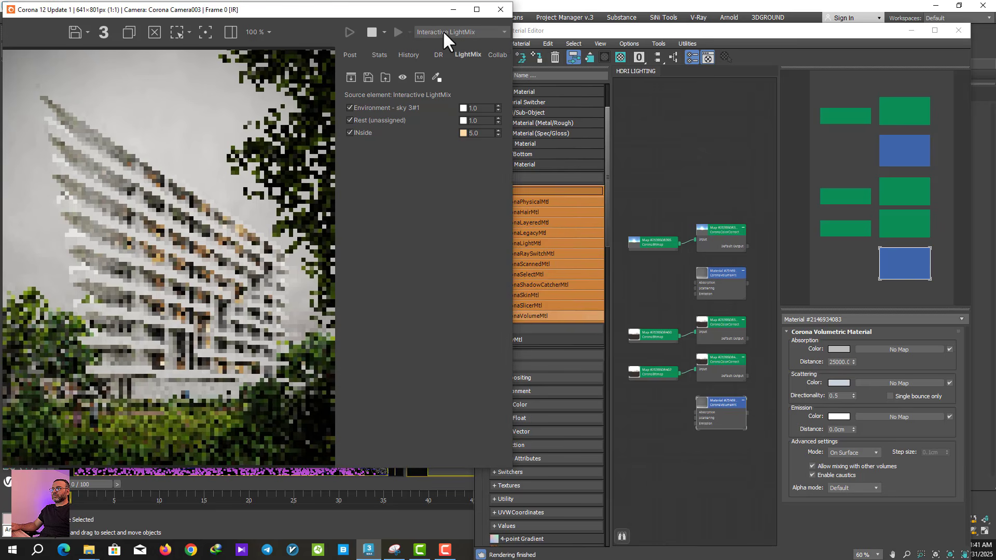
click(442, 30)
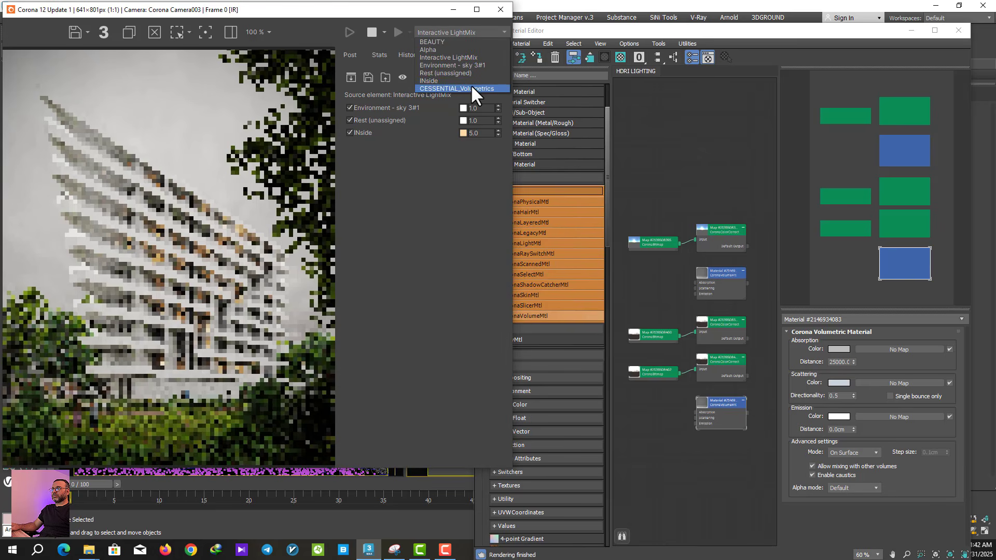
click(471, 86)
click(706, 399)
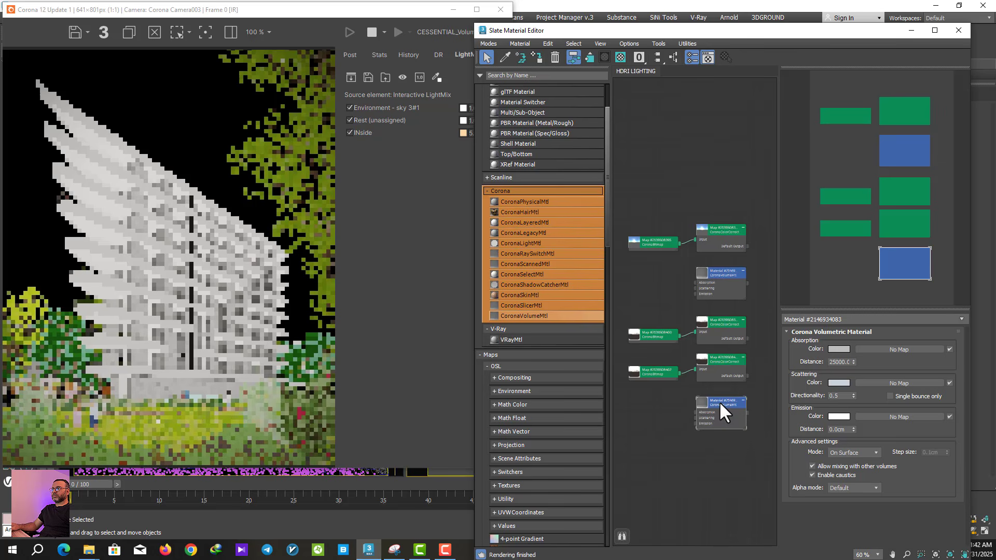
click(235, 275)
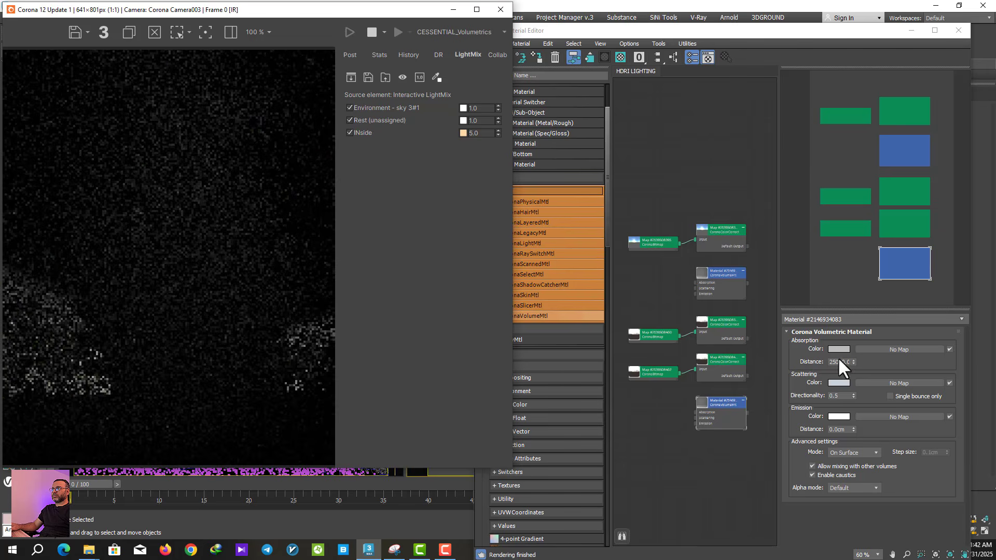
Set the duplicated volume material's absorption distance to 15000 cm.
click(838, 362)
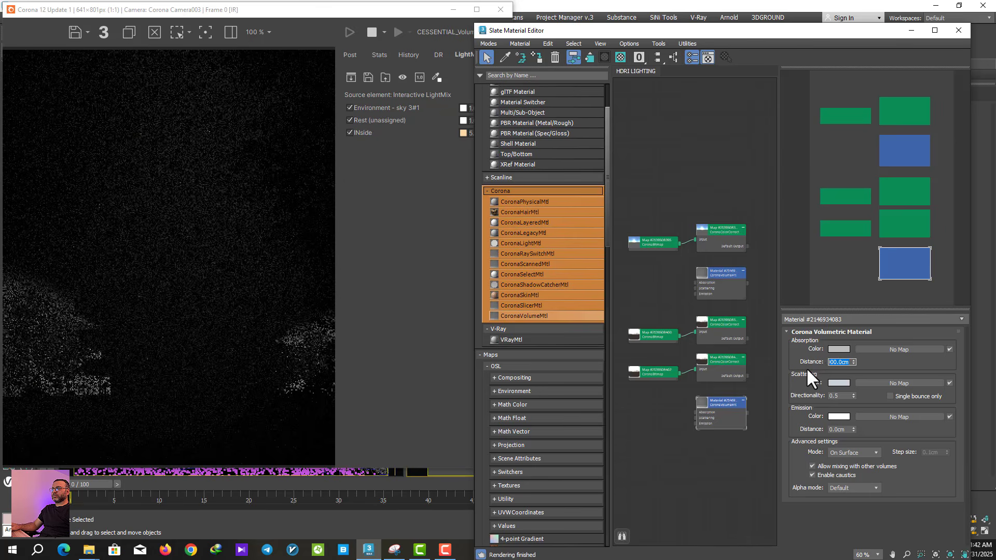
text(15000)
key(Return)
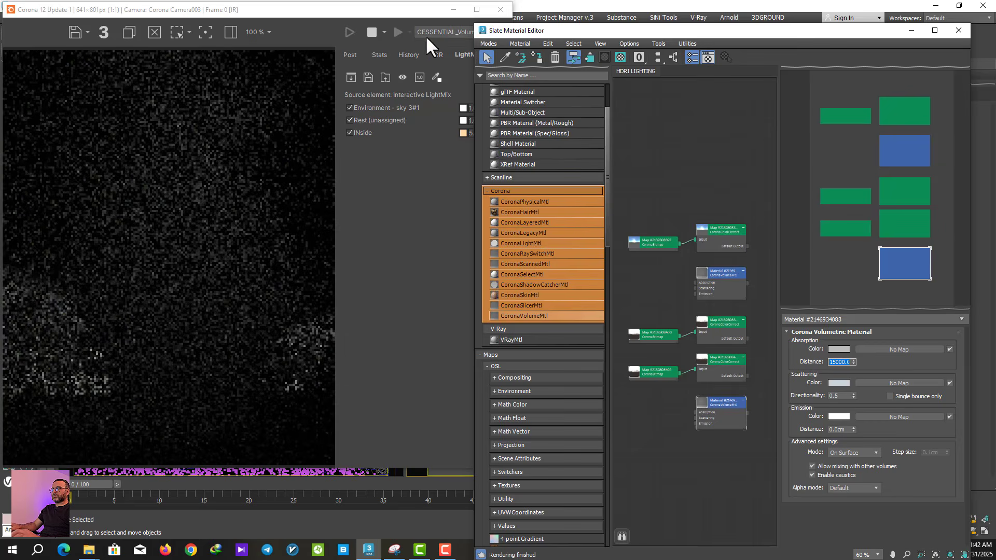
Compare the fog in the Interactive LightMix and CESSENTIAL_Volumetrics passes, ending on Interactive LightMix.
click(427, 33)
click(444, 57)
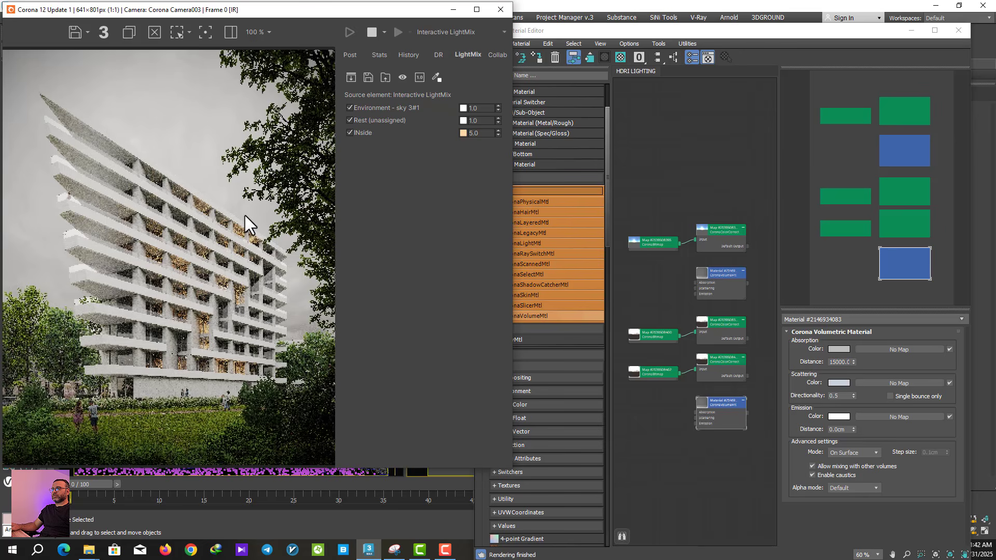
click(448, 32)
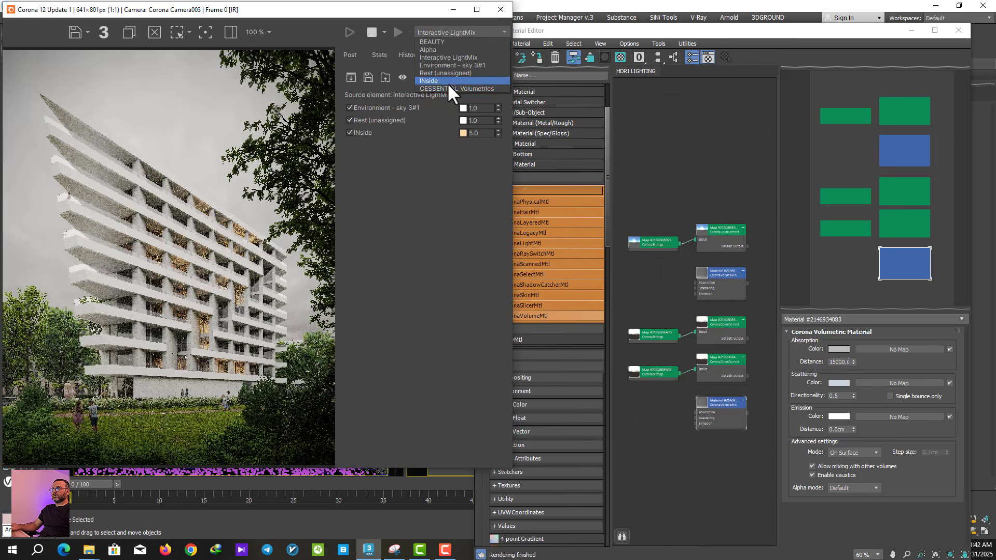
click(447, 83)
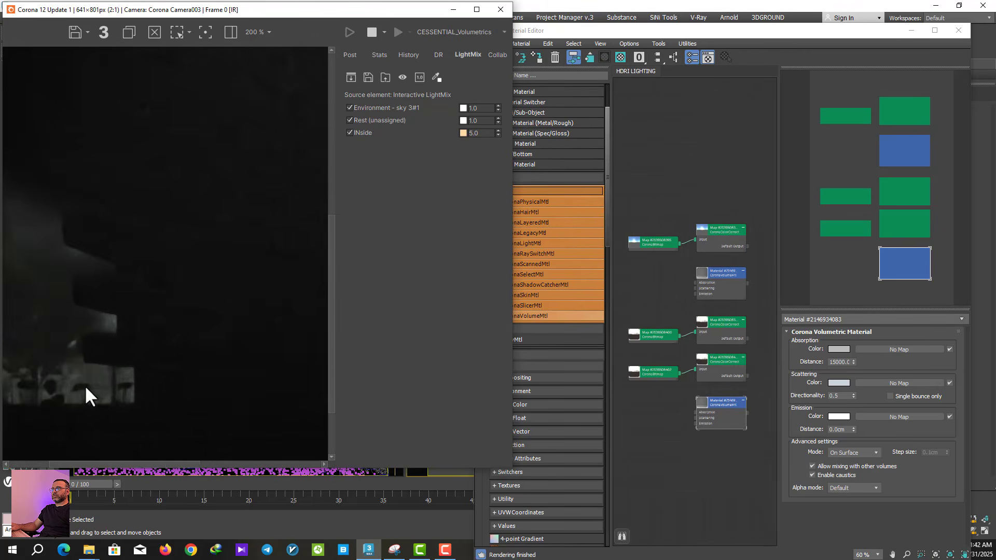
click(432, 33)
click(444, 57)
Set the volume material's absorption distance to 3000 cm for denser fog.
click(843, 362)
text(0)
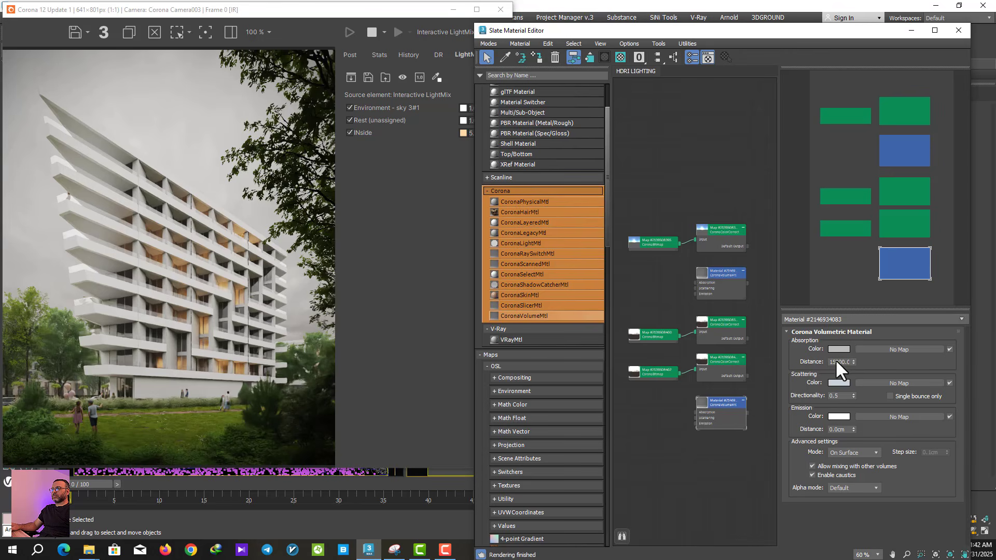
text(3000)
key(Return)
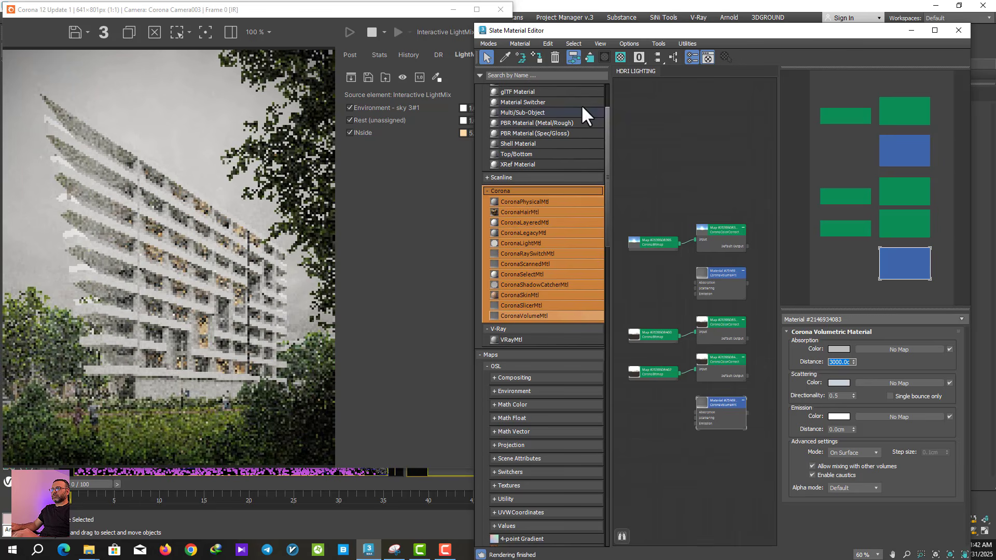
Check the denser fog in the CESSENTIAL_Volumetrics pass and return the display to Interactive LightMix.
click(447, 33)
click(447, 33)
click(443, 84)
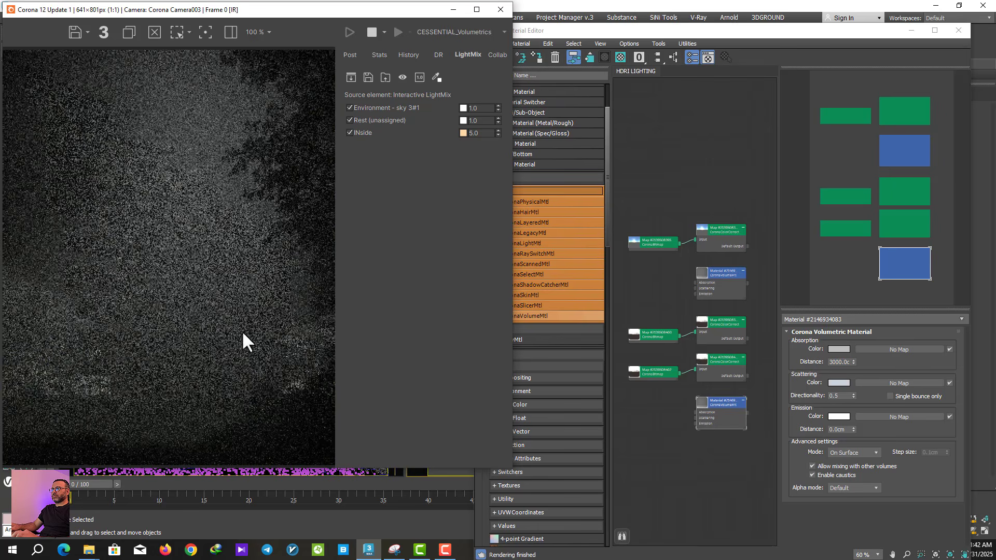
click(435, 31)
click(436, 54)
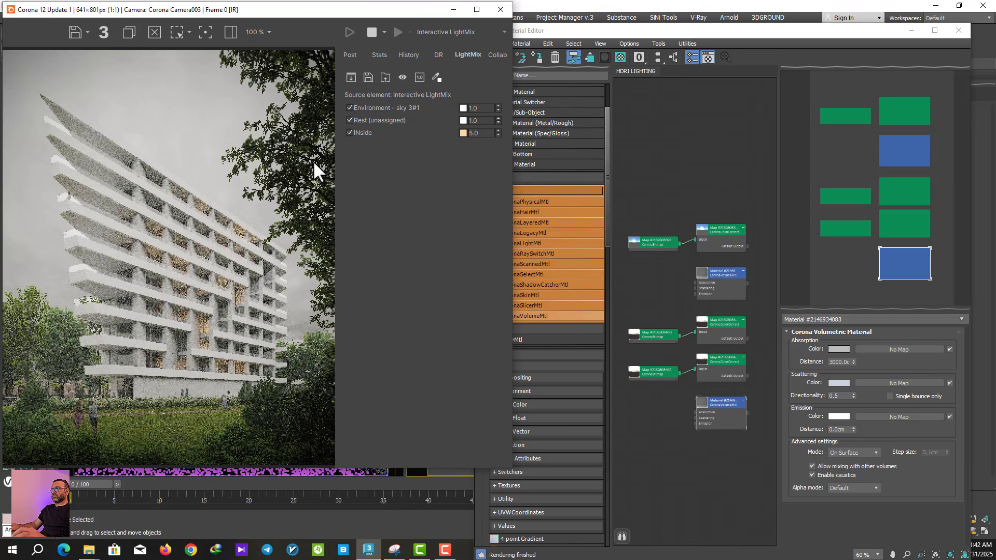
Set the volume material's absorption distance to 8000 cm and return to the frame buffer.
double_click(839, 362)
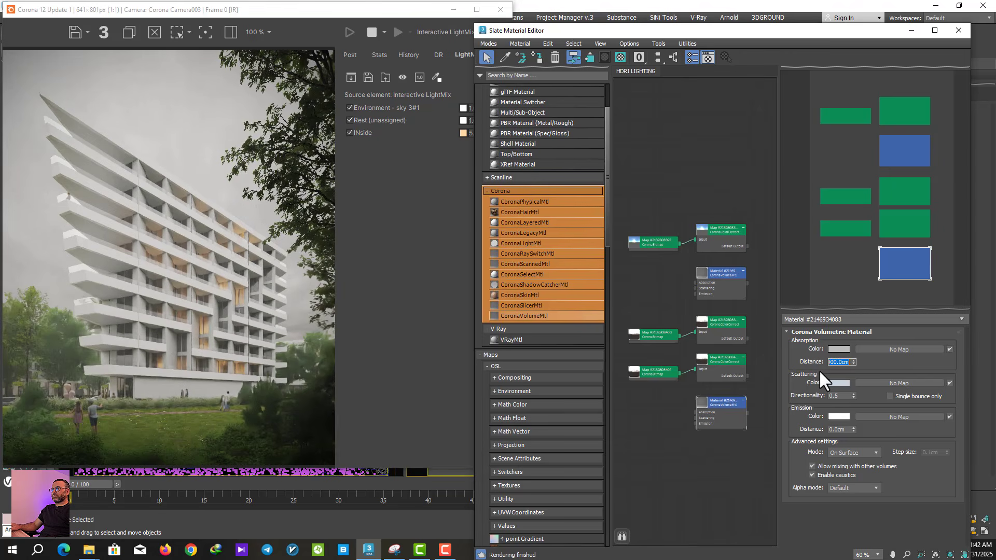
text(8000)
key(Return)
click(437, 162)
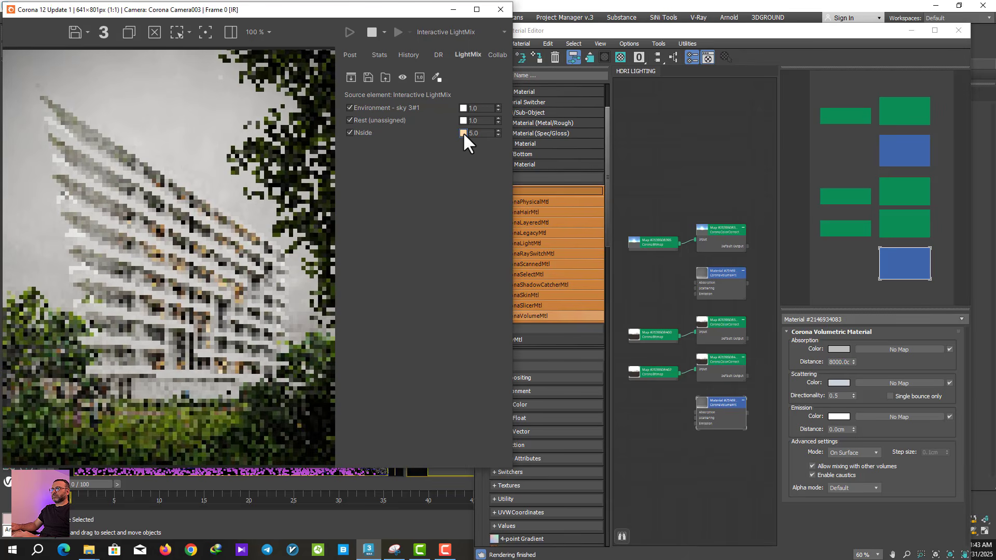
Raise the INside light's LightMix intensity to 6.50.
click(464, 132)
click(447, 117)
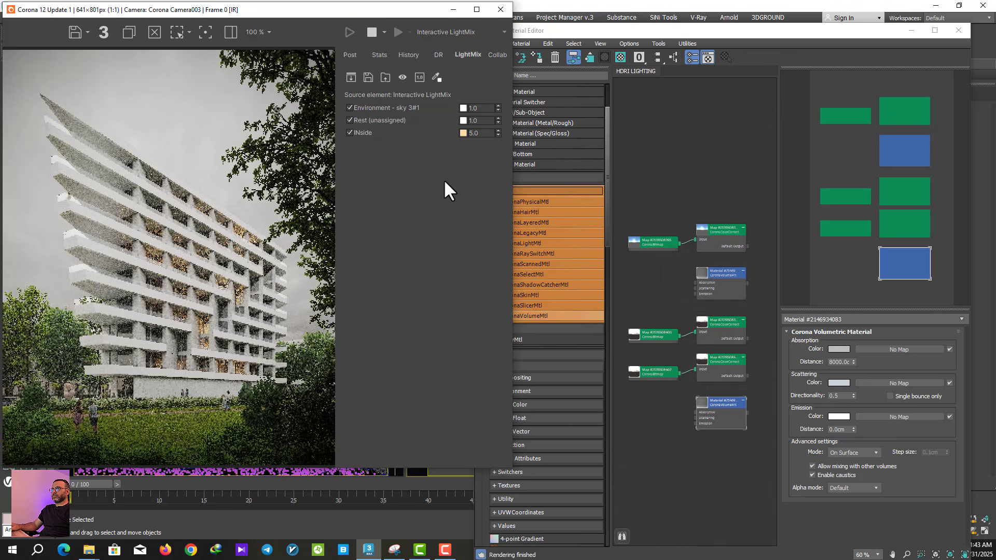
double_click(475, 133)
text(6.50)
key(Return)
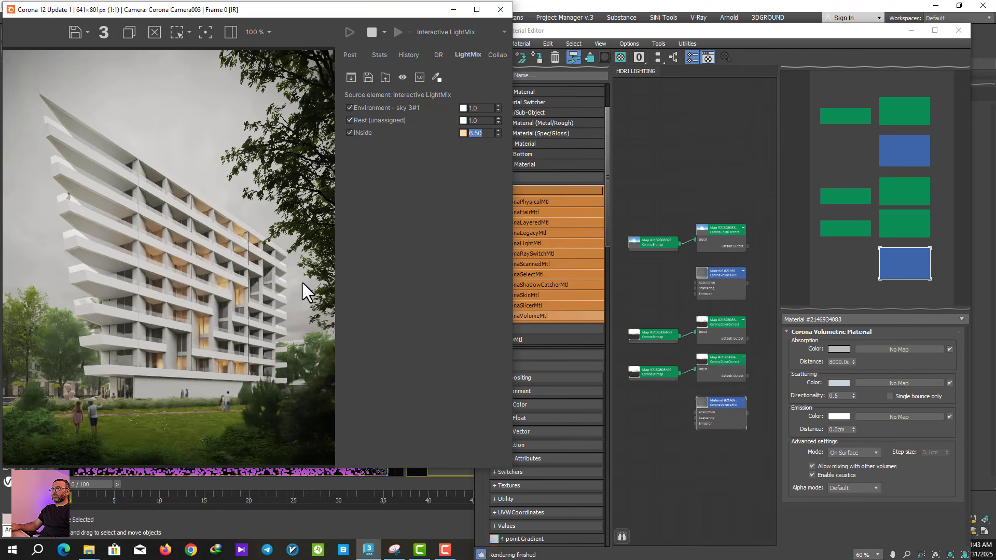
Maximize the frame buffer and lower the tone mapping's simple exposure to -1.105.
click(476, 9)
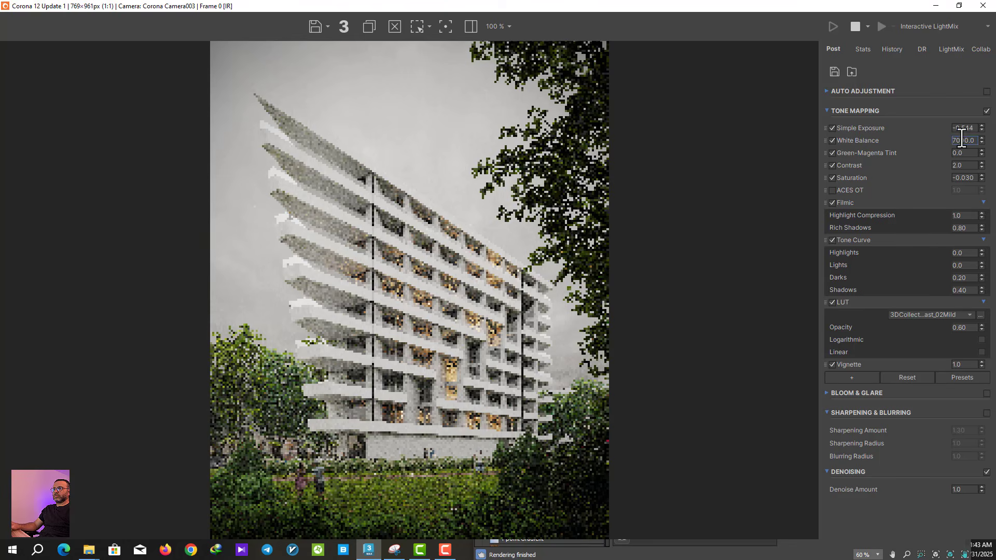
drag(981, 130, 972, 202)
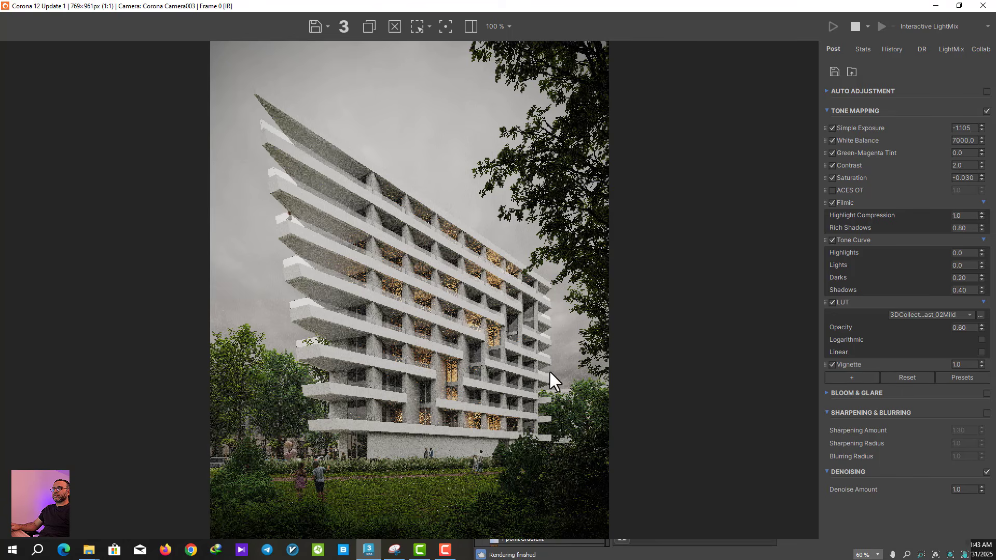
Add a Highlight Compression operator to the end of the tone mapping stack with a value of 1.2.
click(846, 378)
click(884, 357)
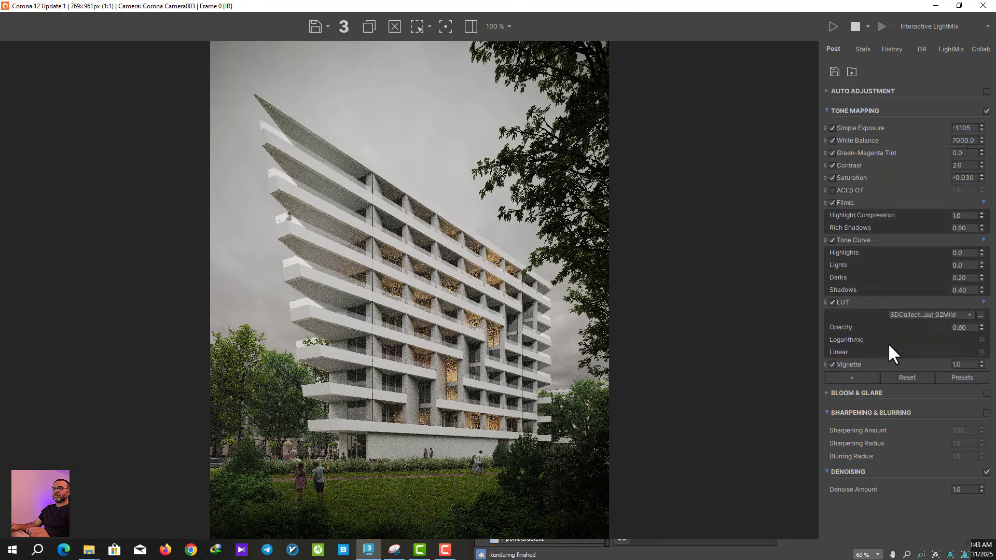
click(964, 377)
text(1.2)
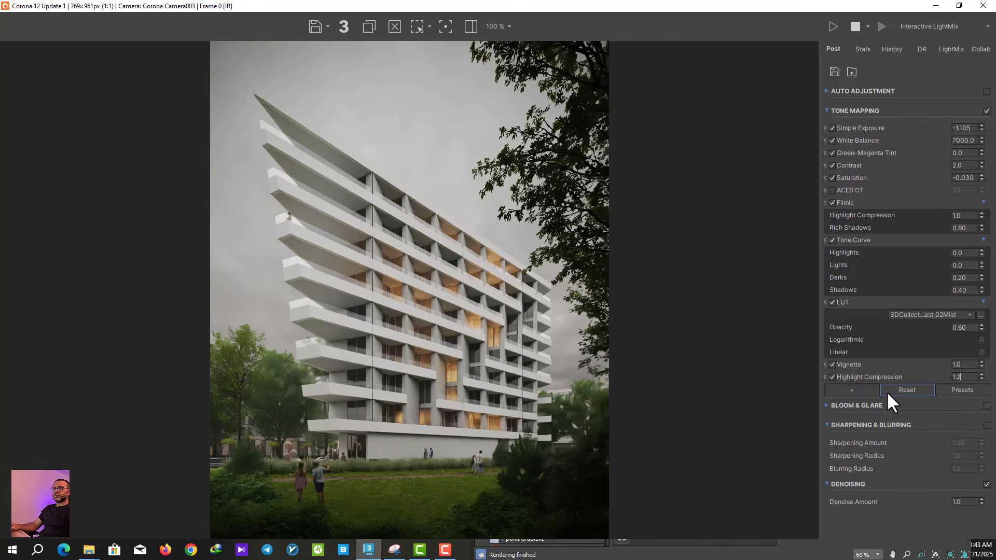
key(Return)
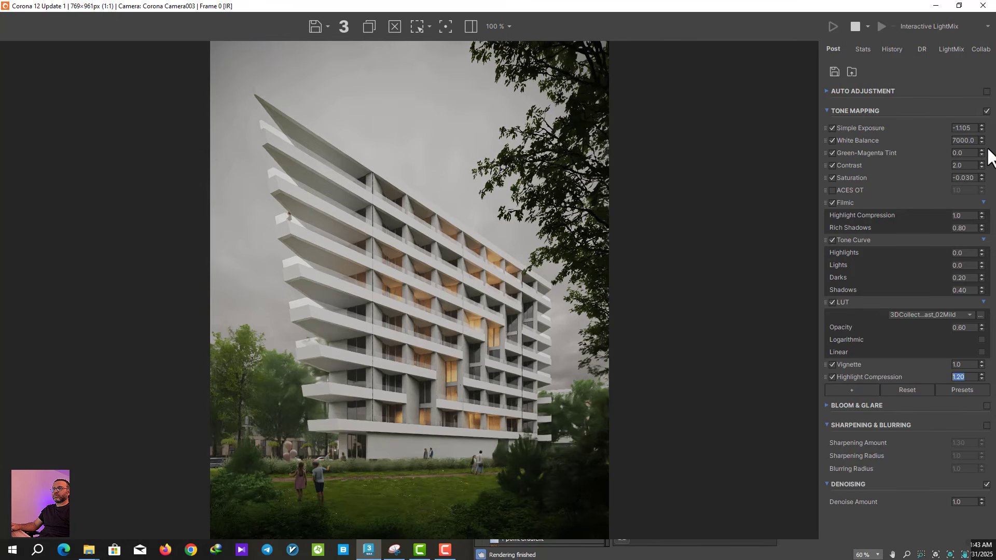
Raise the simple exposure to -0.859 and inspect the lower facade and people up close.
drag(981, 128, 983, 99)
scroll(535, 434, up, 1)
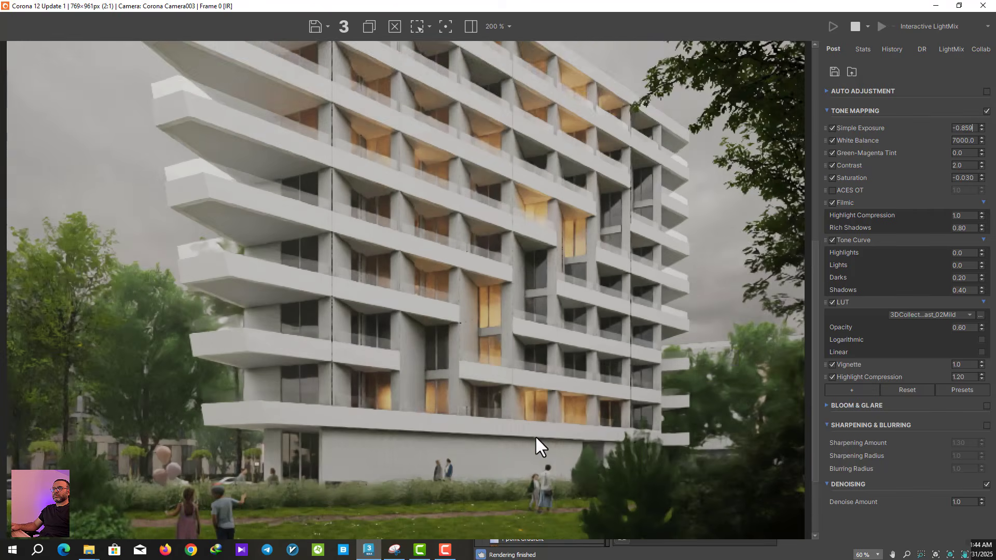
middle_drag(535, 435, 352, 345)
scroll(336, 313, down, 3)
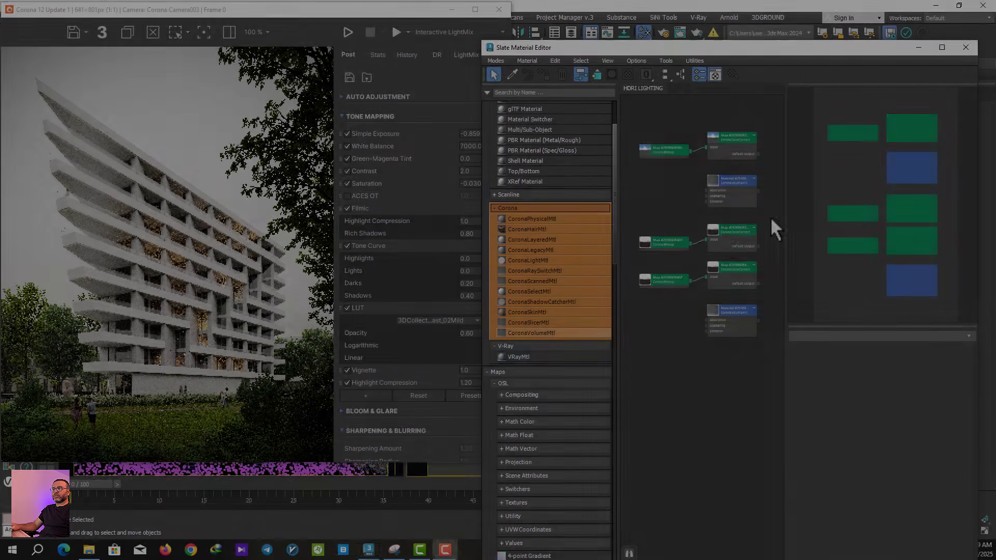
Duplicate the upper overcast HDRI bitmap and color correction nodes below the last volume material, and open the copied color correction's parameters.
drag(770, 217, 632, 250)
shift+drag(752, 232, 735, 371)
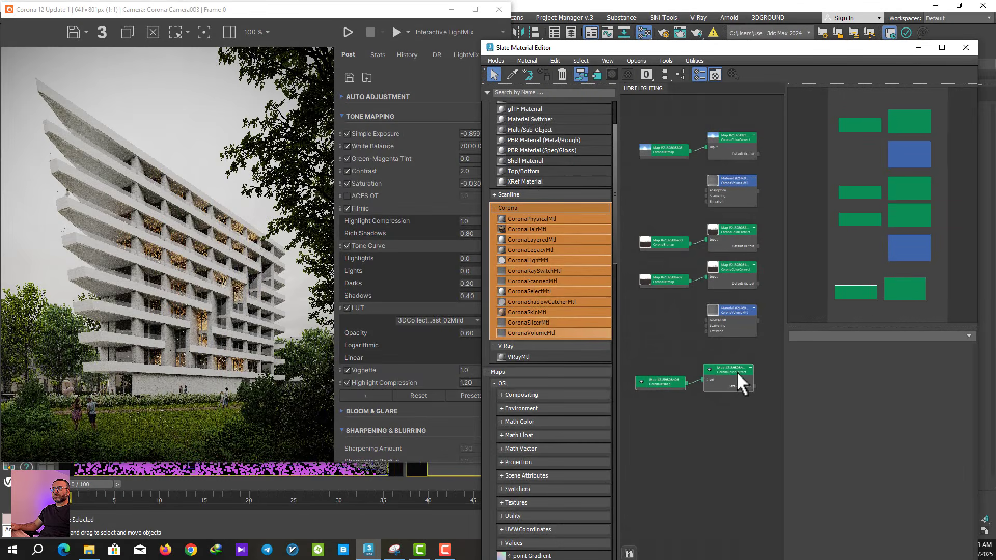
double_click(730, 371)
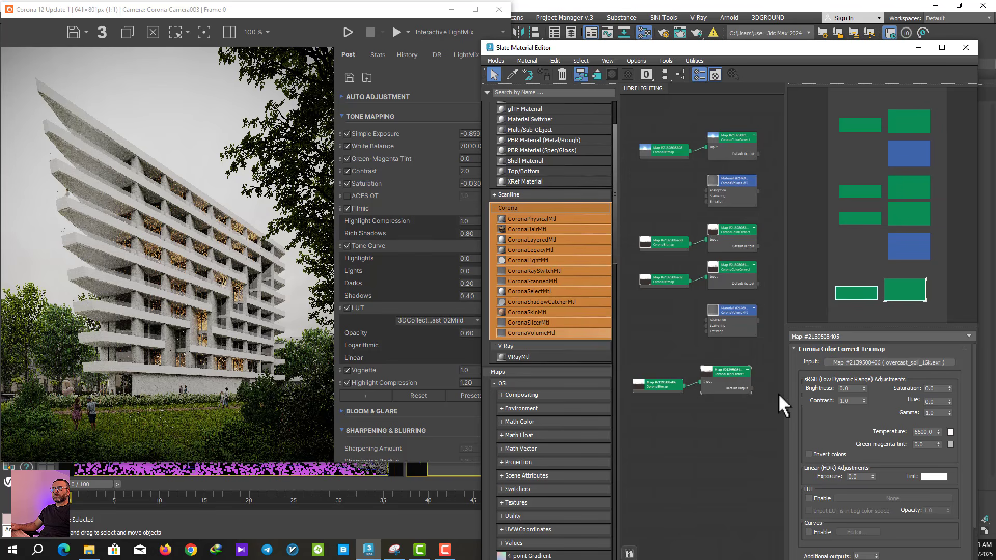
Load 3DCollective_HDRi_093_1746_16K.hdr into the duplicated bitmap below the last volume material, keeping real pixels as the HDRI storage format.
double_click(668, 387)
scroll(863, 501, down, 5)
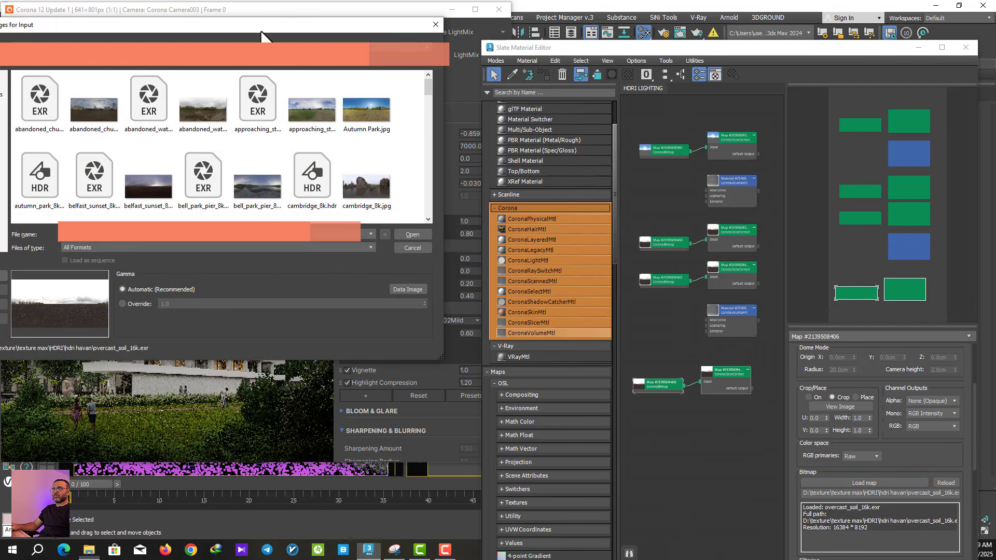
key(ctrl+v)
click(409, 233)
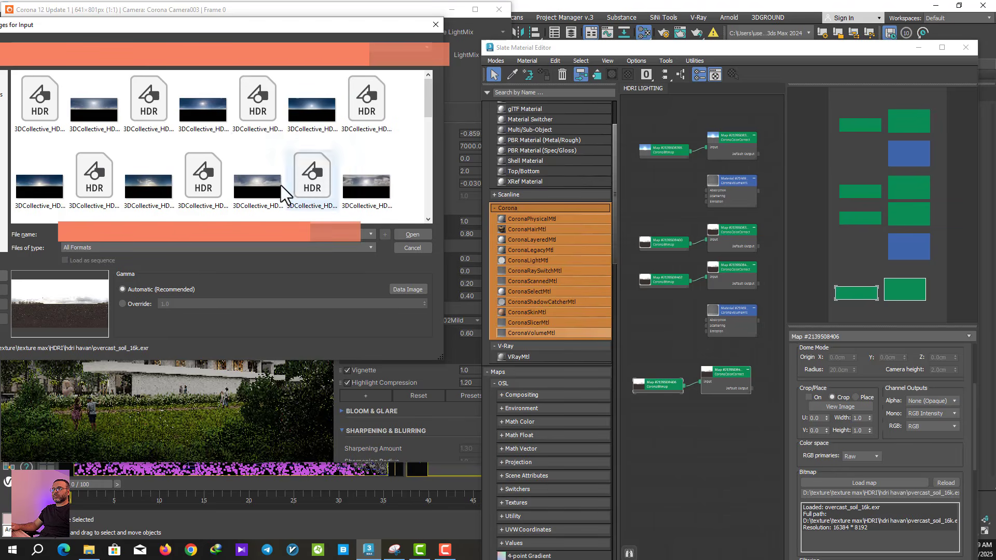
click(263, 119)
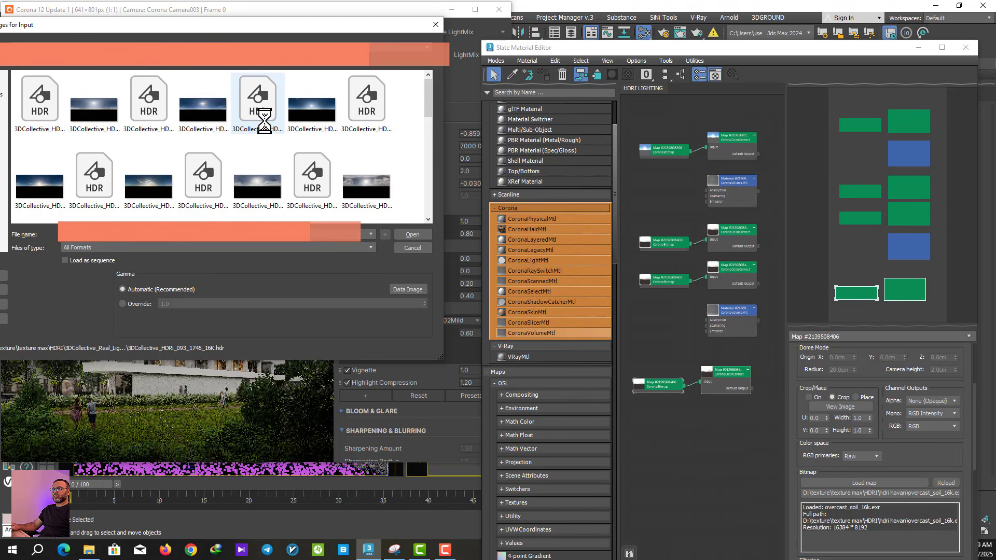
click(413, 233)
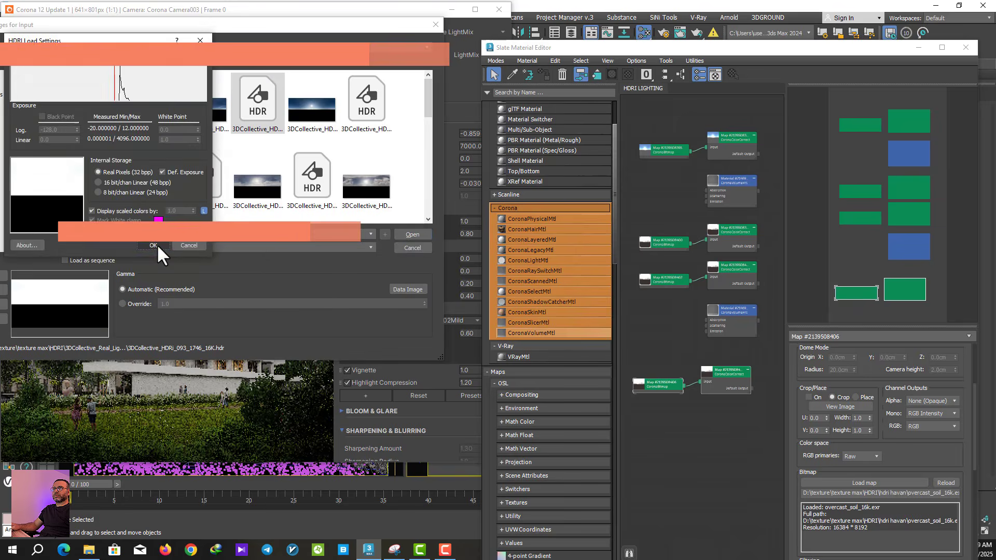
click(157, 244)
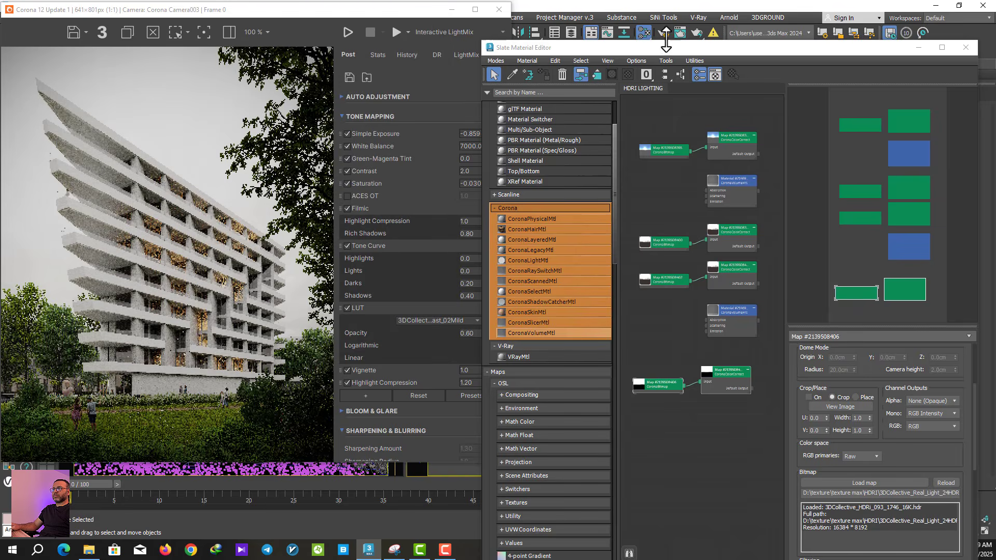
Assign the duplicated color correction as an instance to the scene environment's single map and close the render setup.
key(F10)
drag(360, 329, 368, 190)
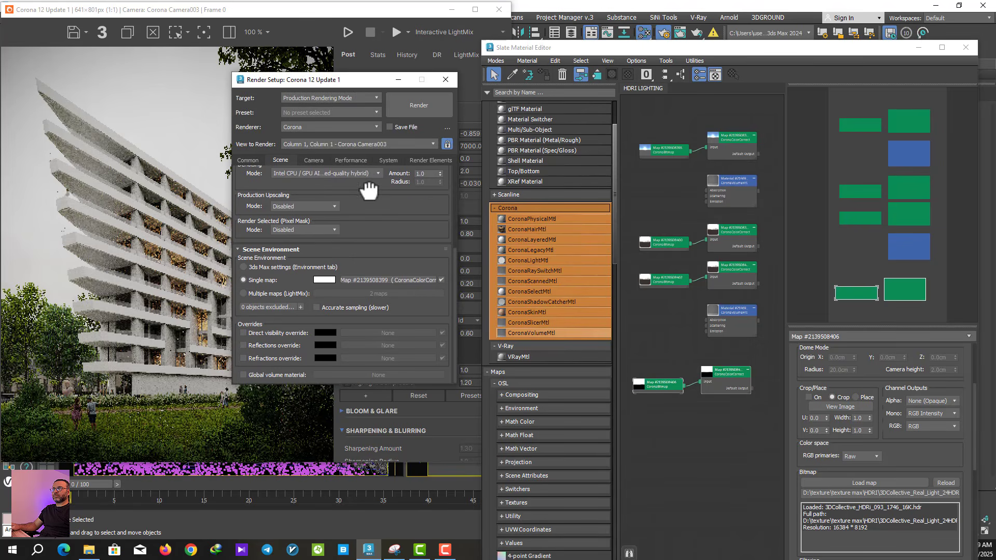
drag(752, 389, 379, 279)
click(321, 264)
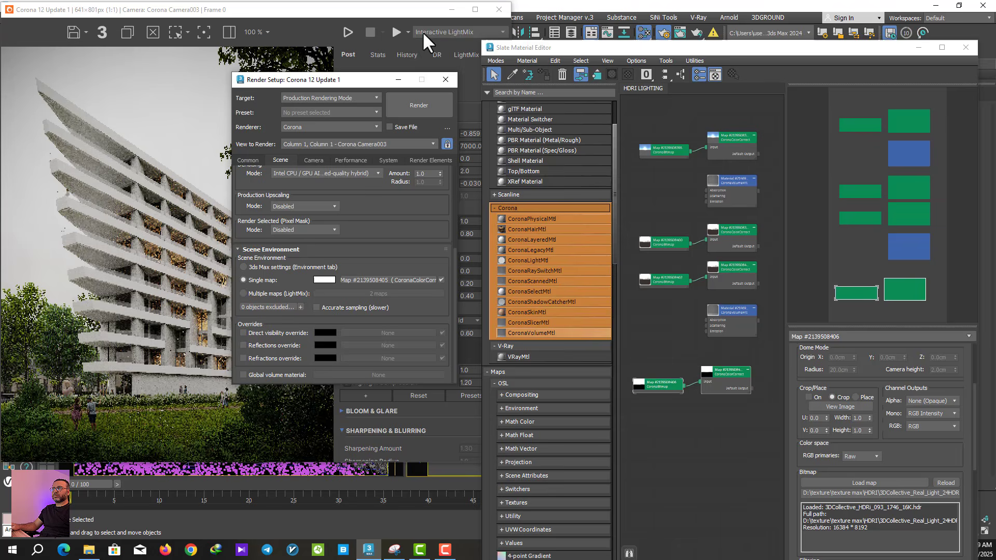
click(445, 79)
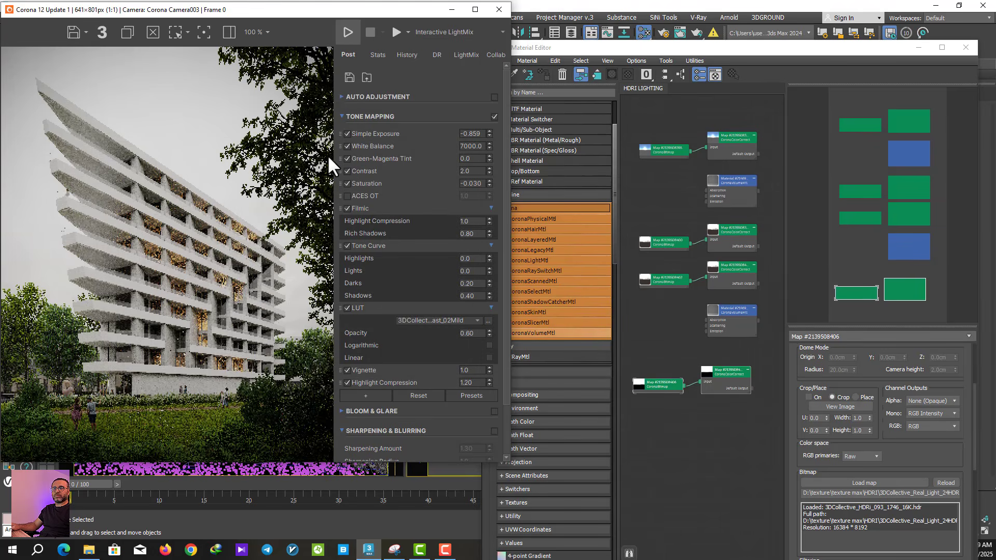
Lower the new color correction's linear exposure in the interactive render, testing -2 and -3 and settling on -3.5.
drag(663, 391, 656, 375)
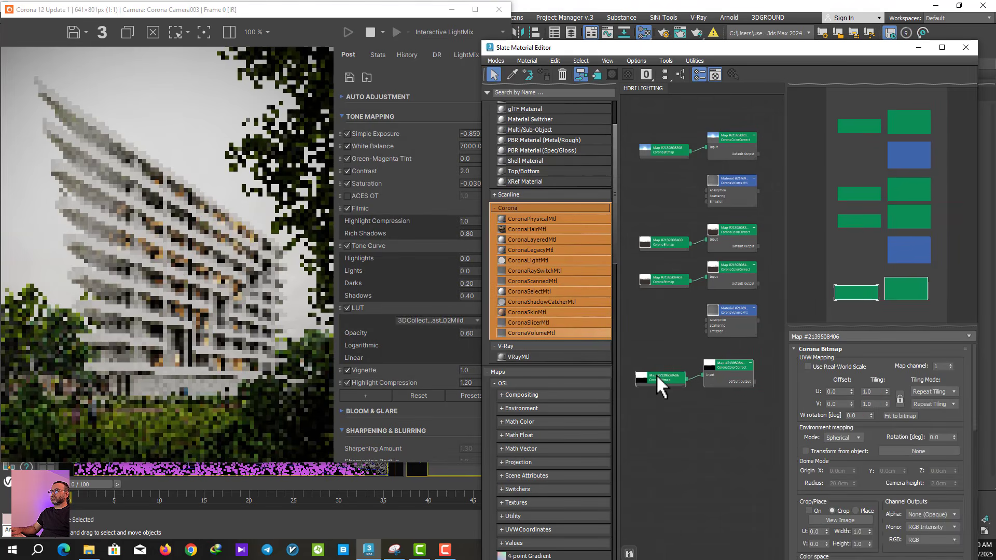
click(718, 363)
drag(827, 421, 828, 379)
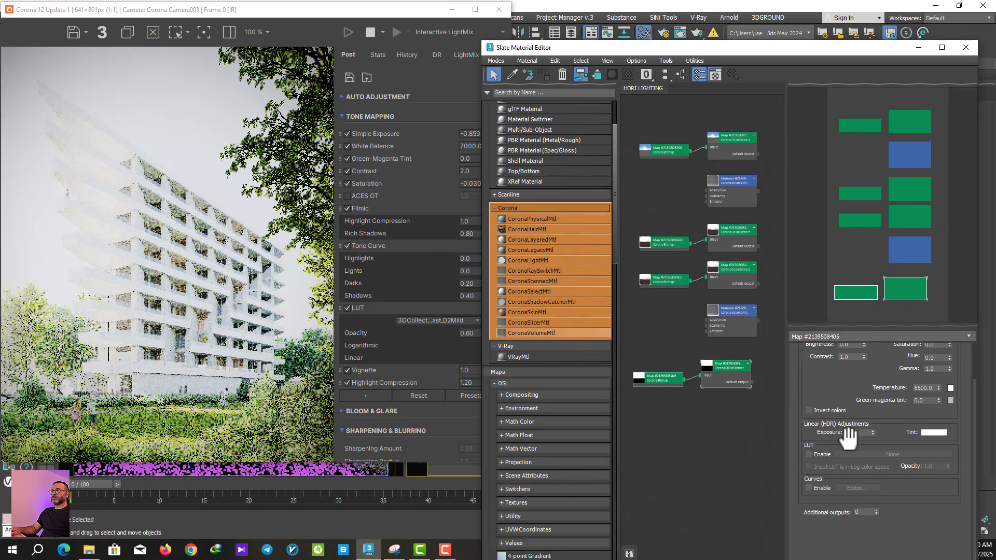
click(860, 432)
text(-2)
key(Return)
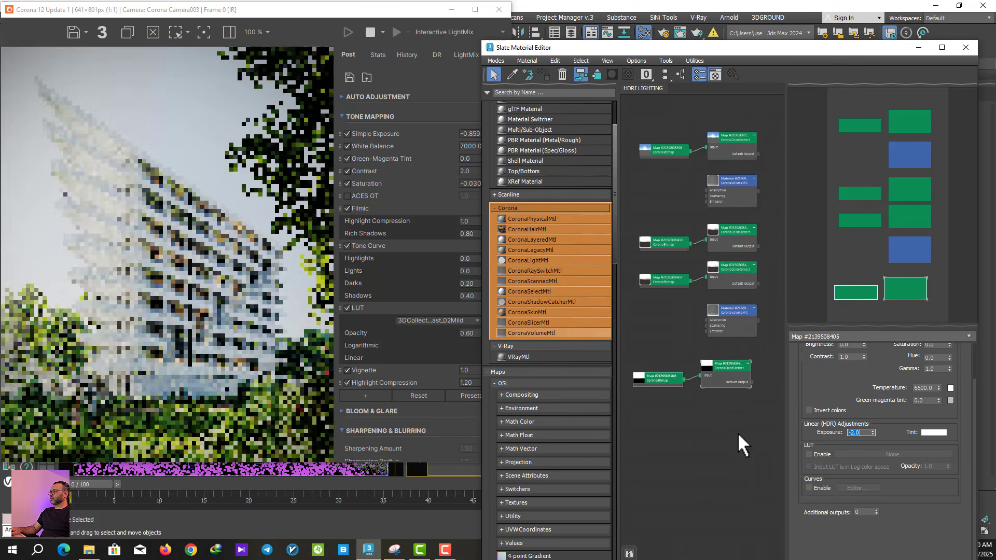
text(-3)
key(Return)
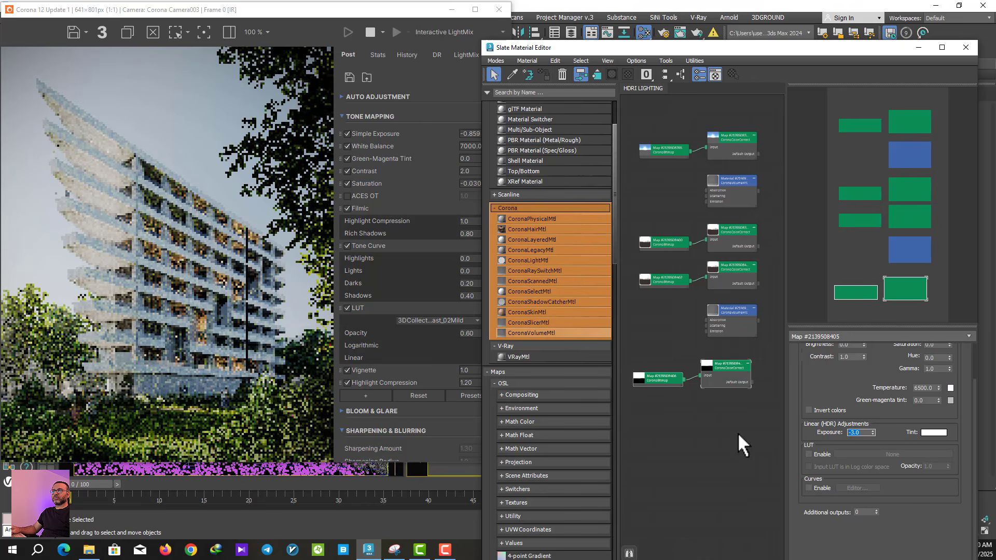
text(-3.5)
key(Return)
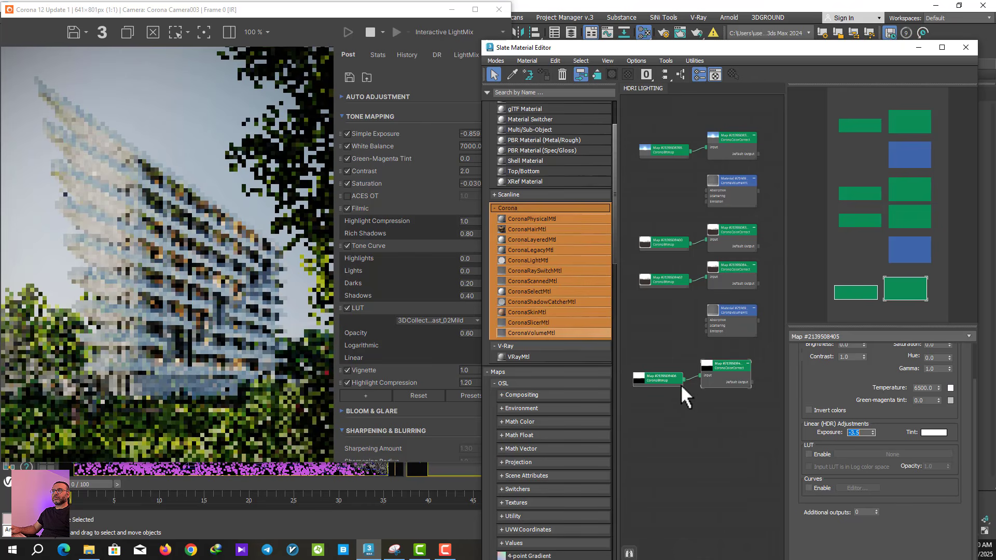
Set the INside light's LightMix intensity to 1.
click(661, 379)
click(467, 55)
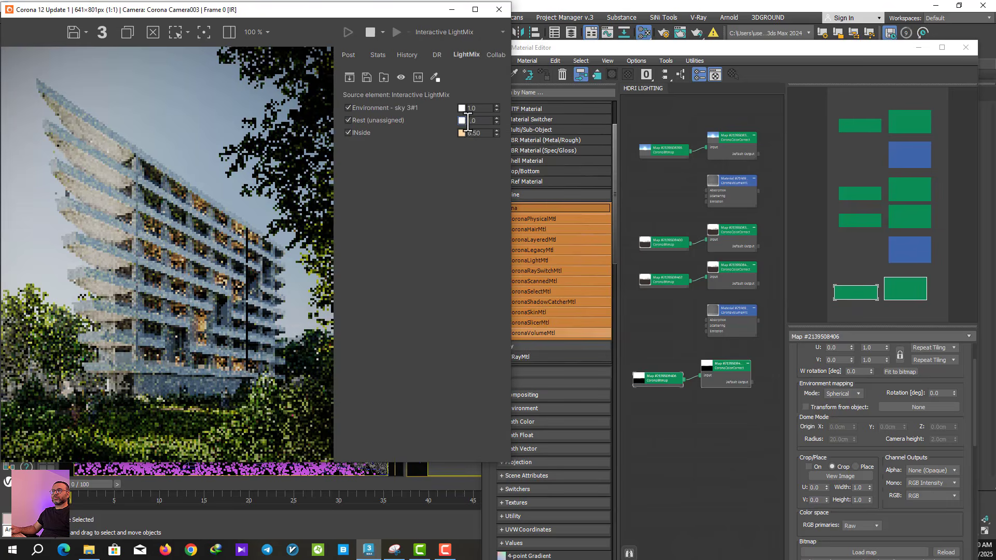
double_click(465, 134)
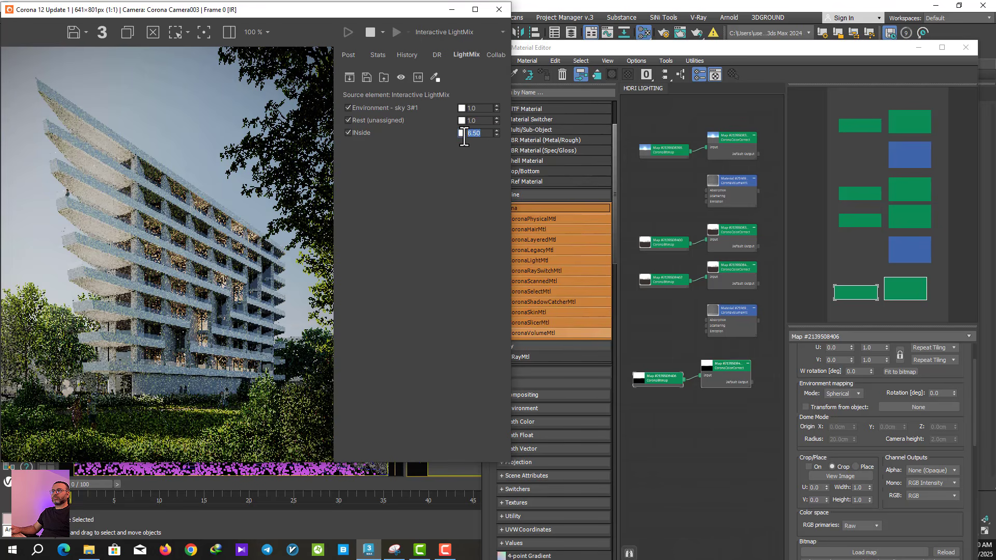
text(1)
key(Return)
Test U offsets of 0.5, 0.2 and 0.3 on the new HDRI bitmap to rotate the sunlight.
click(666, 380)
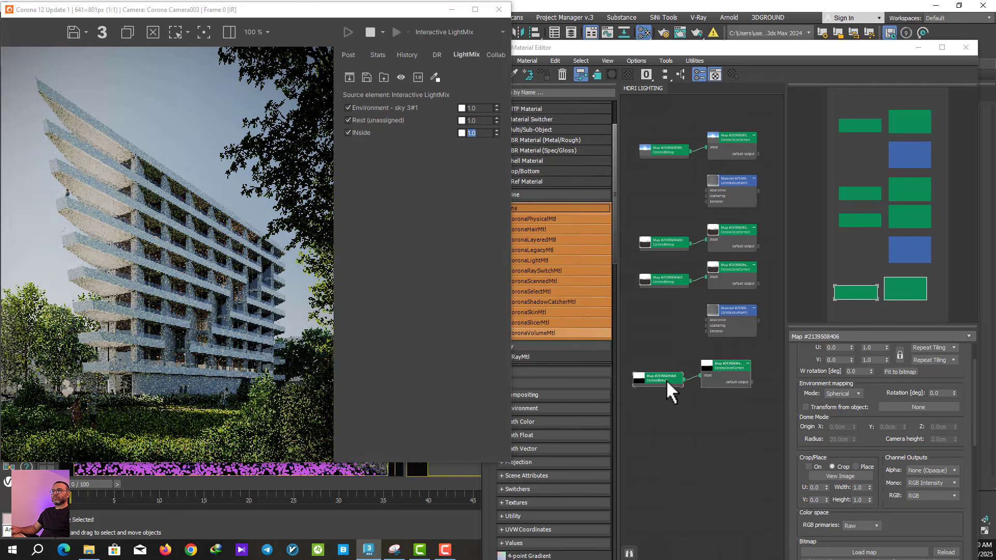
drag(852, 451, 852, 494)
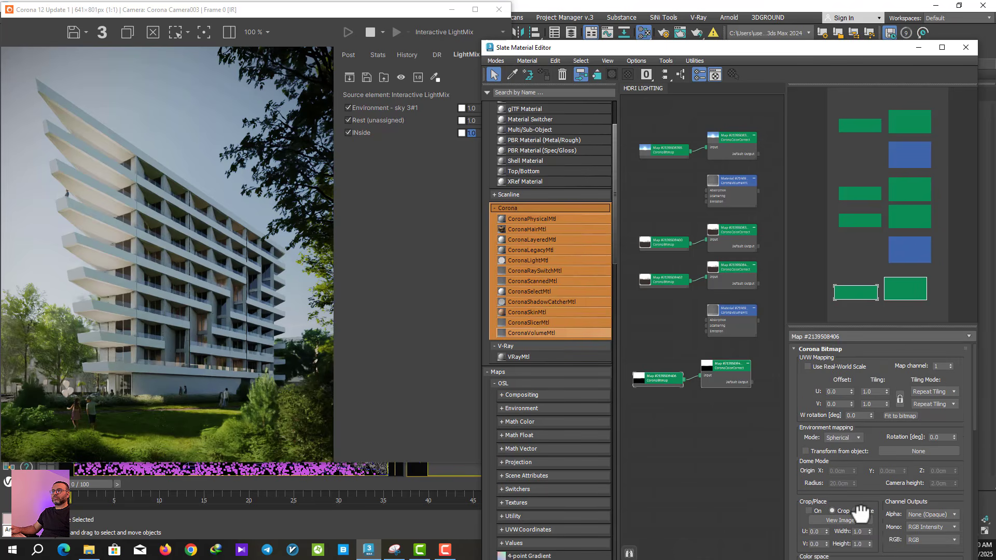
click(842, 392)
text(0.5)
key(Return)
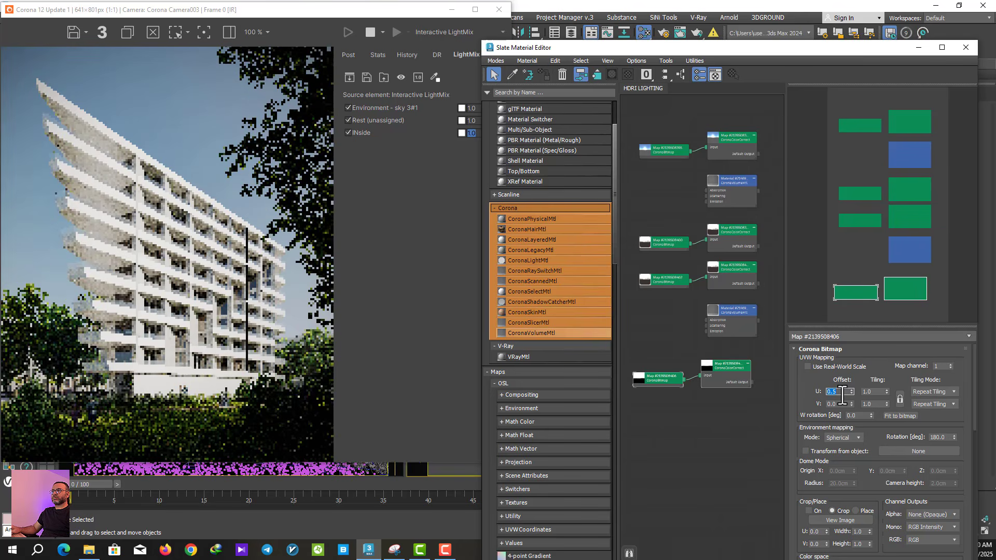
text(0.2)
key(Return)
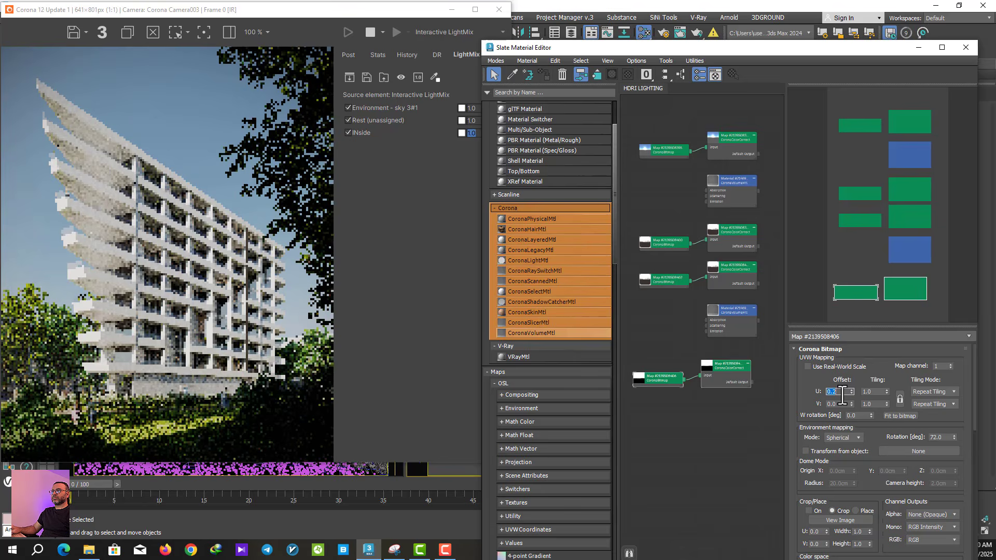
text(0.3)
key(Return)
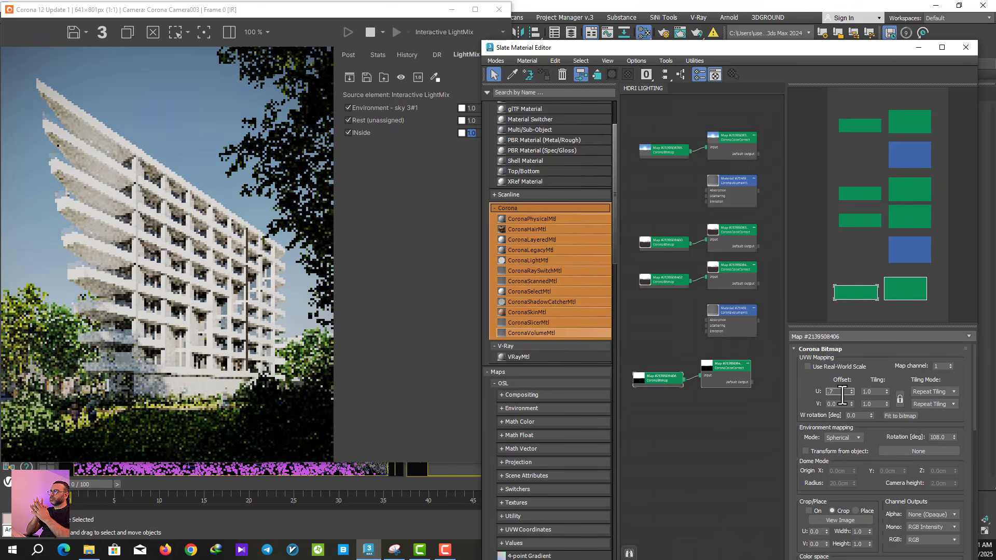
Try U offsets of 0.7, 0.8 and 0.95 on the new HDRI bitmap.
text(0.7)
key(Return)
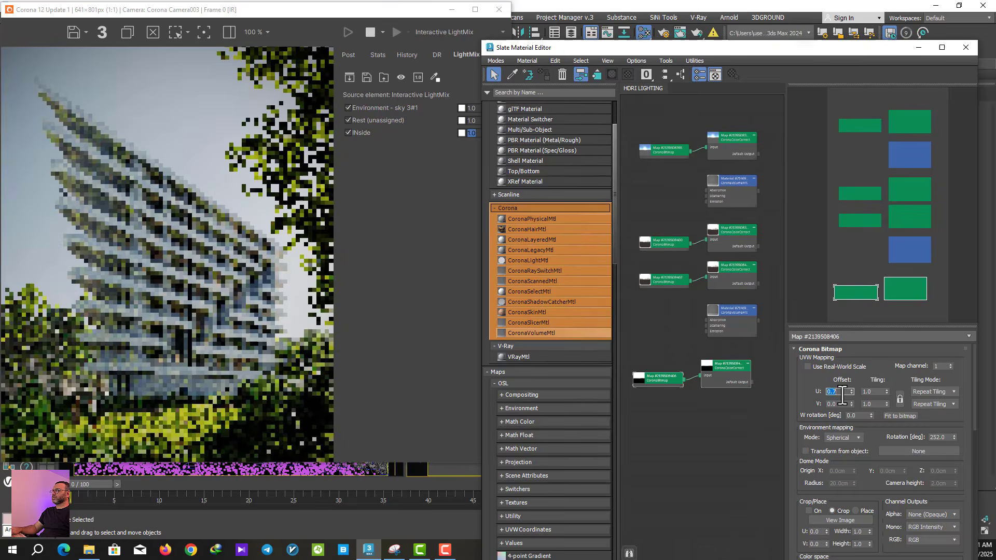
text(0.8)
key(Return)
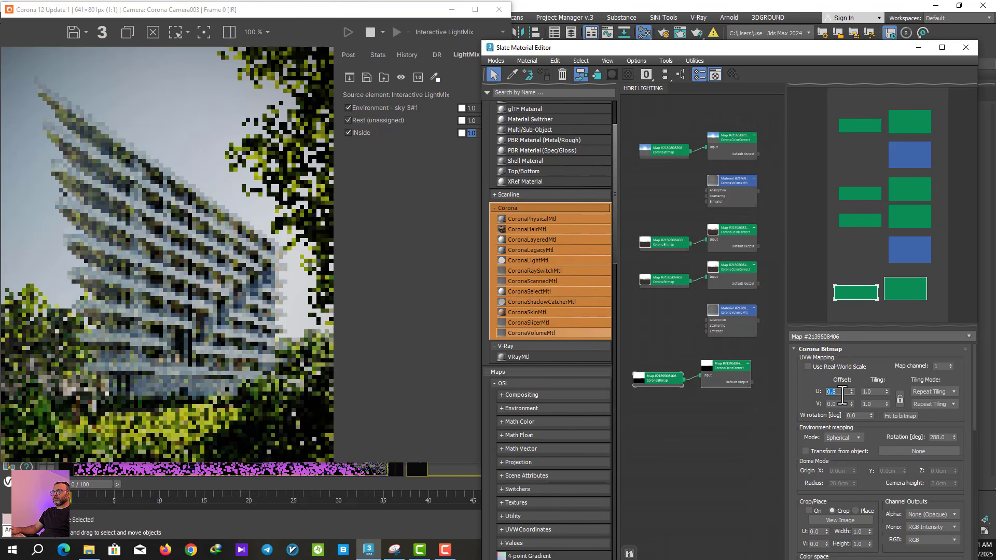
text(.)
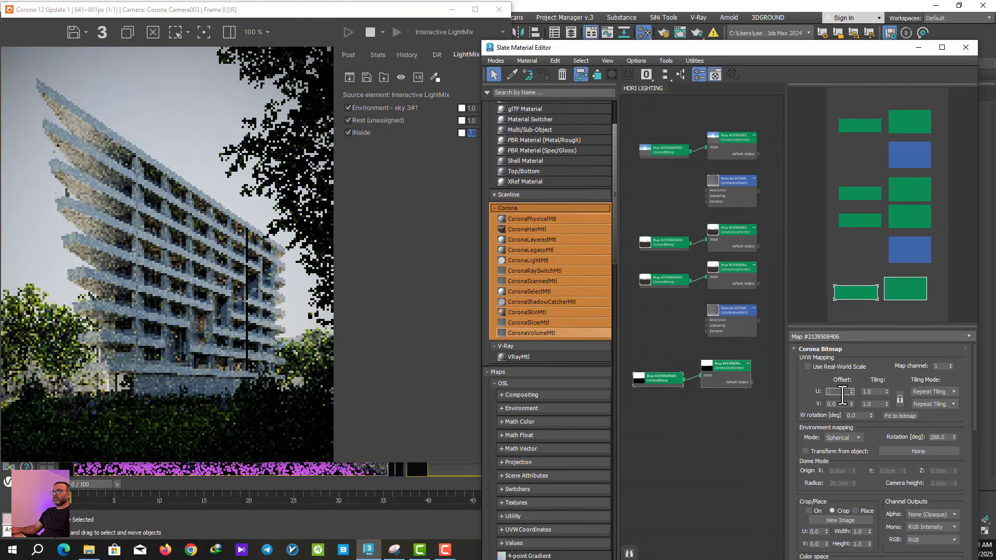
text(95)
key(Return)
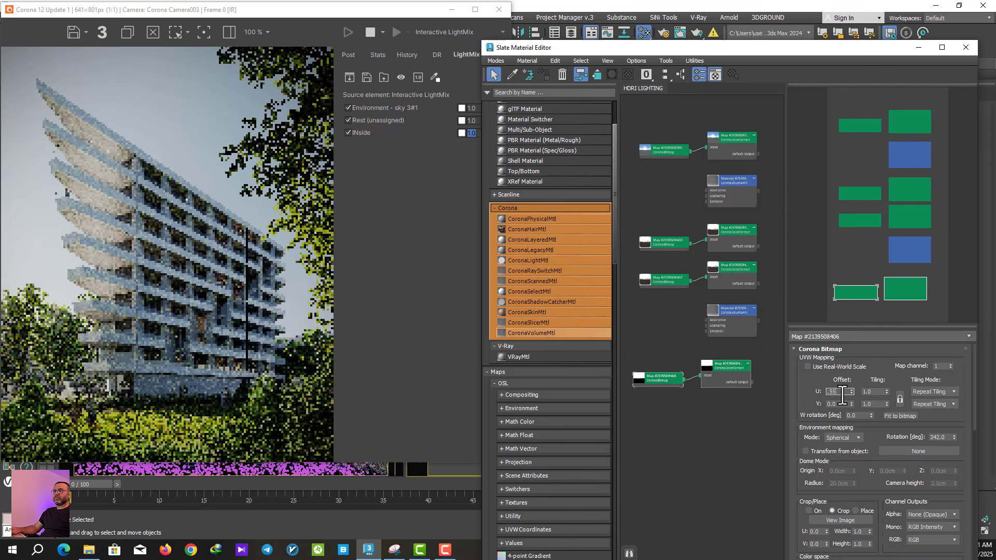
Refine the new HDRI bitmap's U offset through 0.55, 0.6 and 0.65, and settle on 0.64.
text(.55)
key(Return)
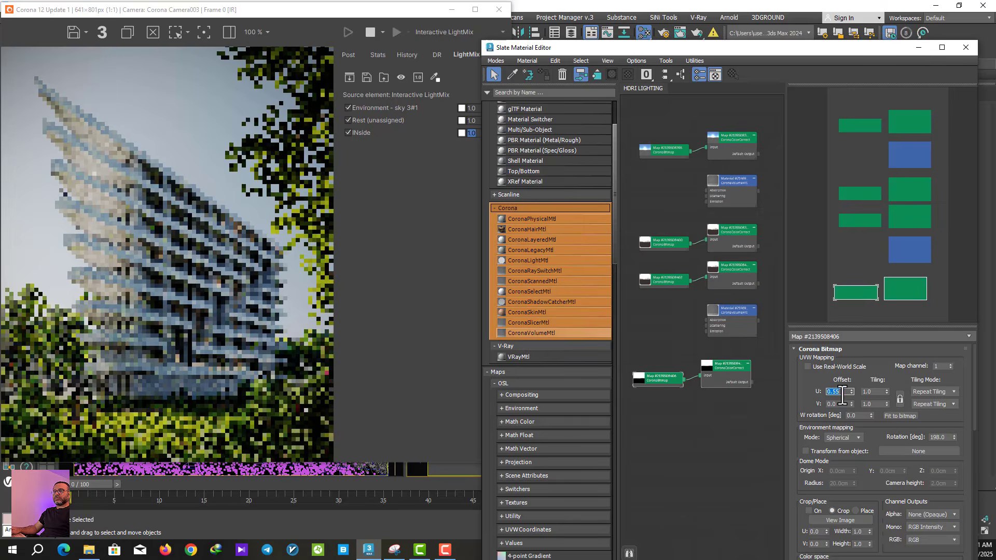
text(.6)
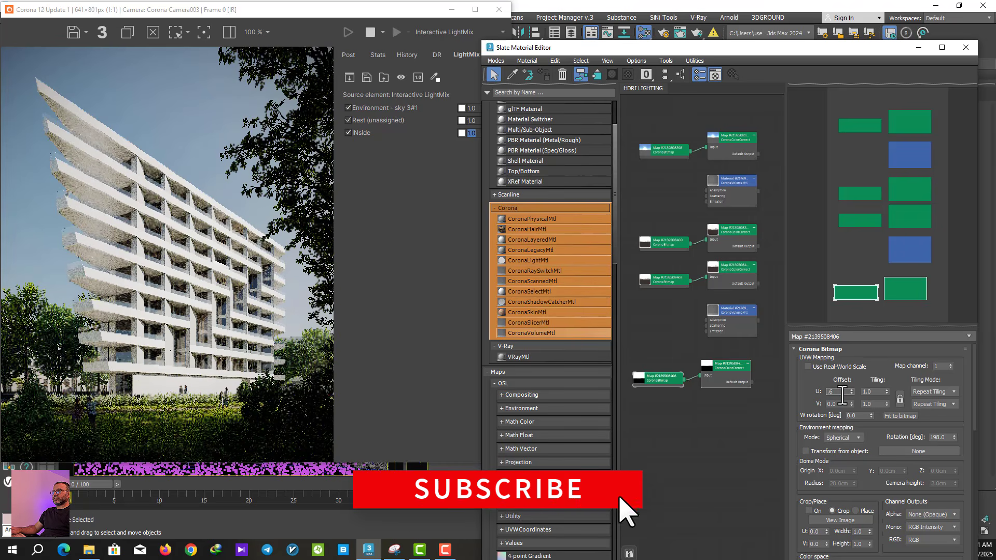
key(Return)
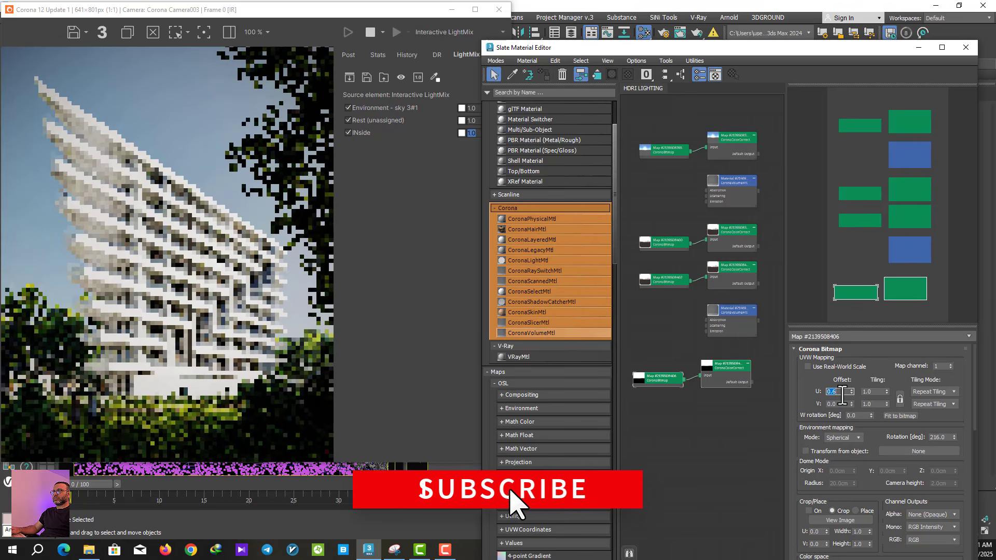
text(.65)
key(Return)
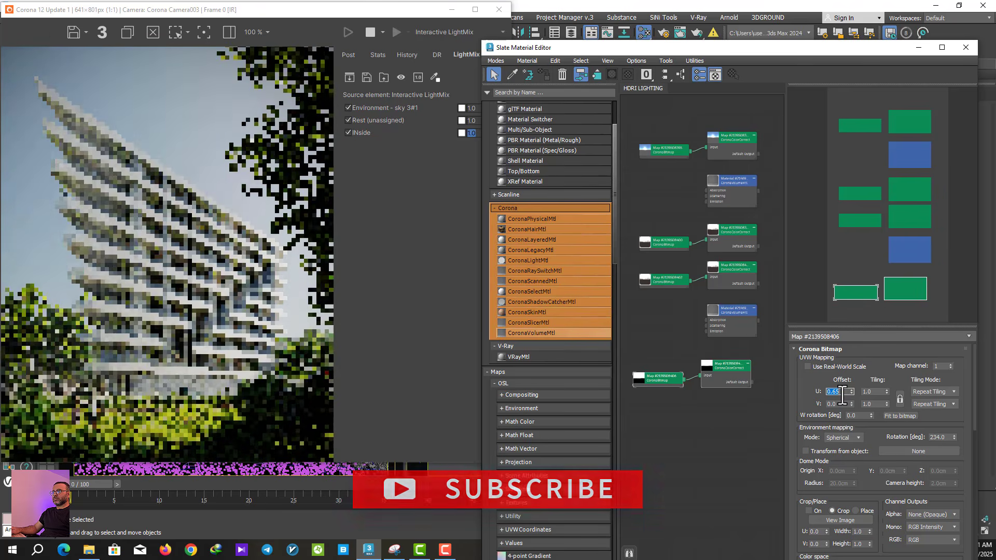
text(.64)
key(Return)
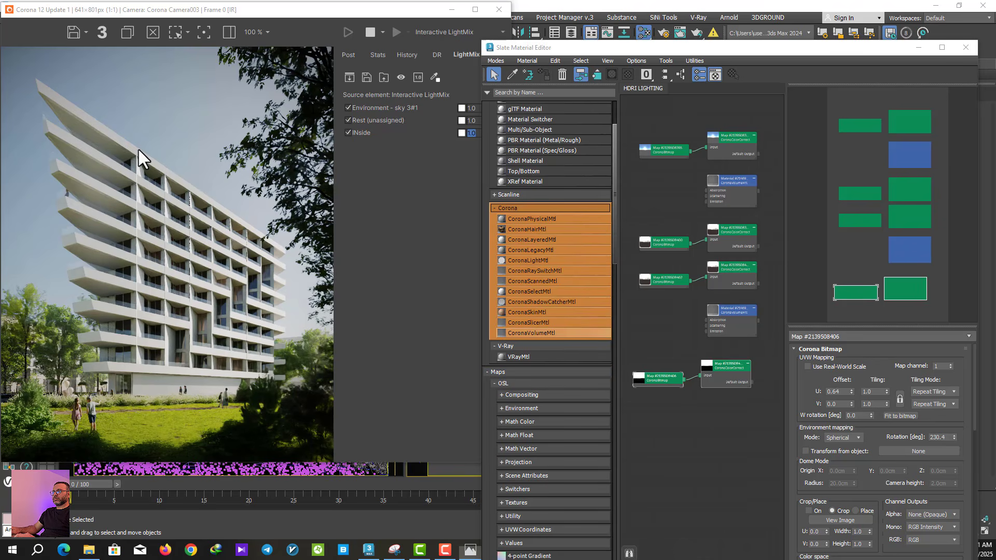
Lower the tone mapping's simple exposure to -0.921 and the tone curve's shadows to 0.336, comparing the render without the tone curve.
click(353, 55)
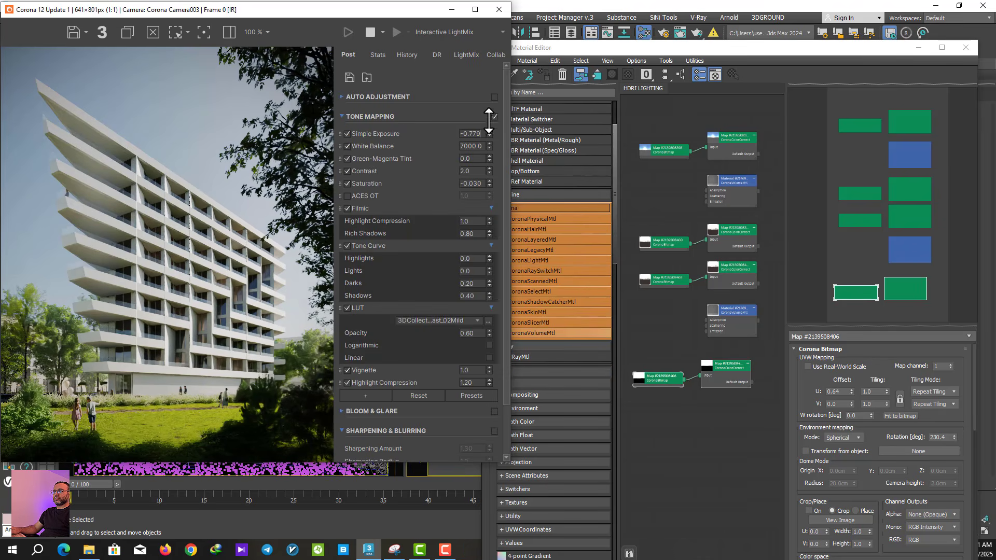
mouse_move(489, 134)
mouse_down()
mouse_move(495, 161)
mouse_move(496, 141)
mouse_up()
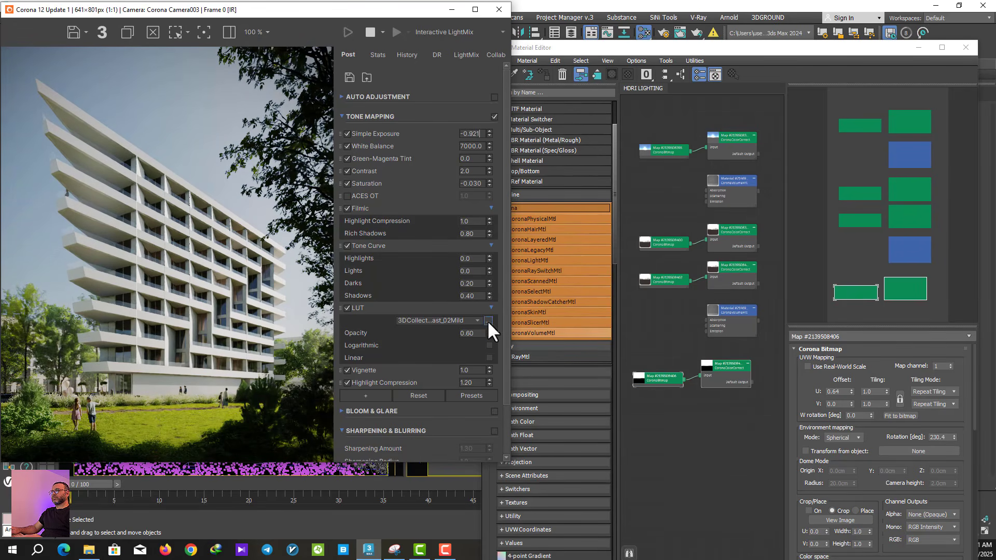
mouse_move(490, 296)
mouse_down()
mouse_move(499, 331)
mouse_move(498, 302)
mouse_up()
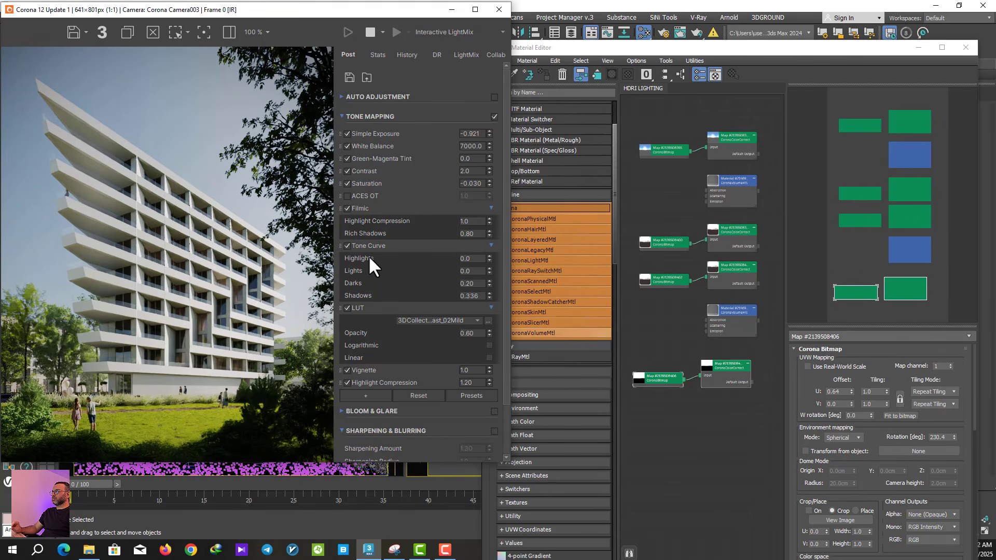
click(347, 246)
click(347, 246)
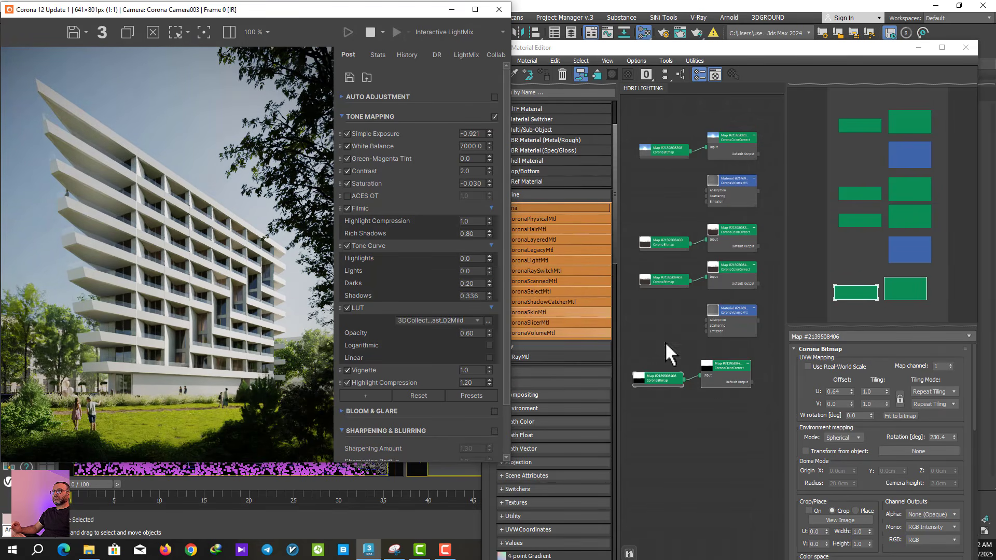
Adjust the gamma of the sunny HDRI's color correct map, settling on 1.06.
click(718, 368)
drag(812, 390, 826, 429)
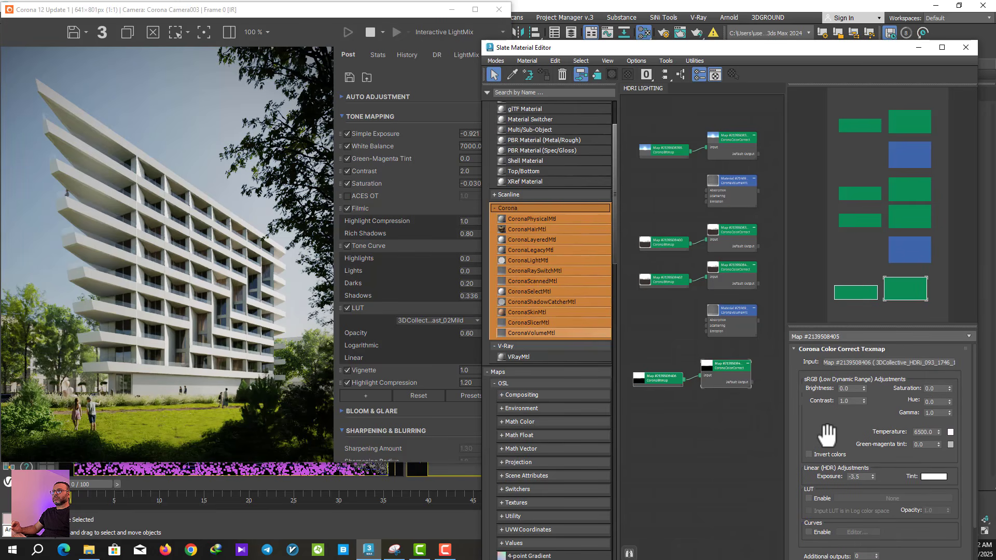
double_click(720, 374)
drag(851, 436, 854, 407)
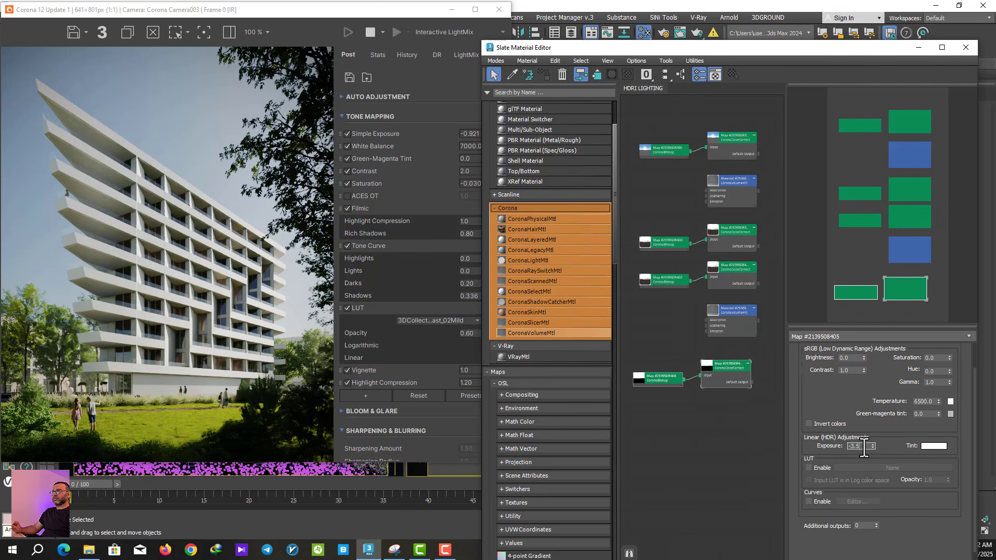
double_click(932, 382)
text(1.1)
key(Return)
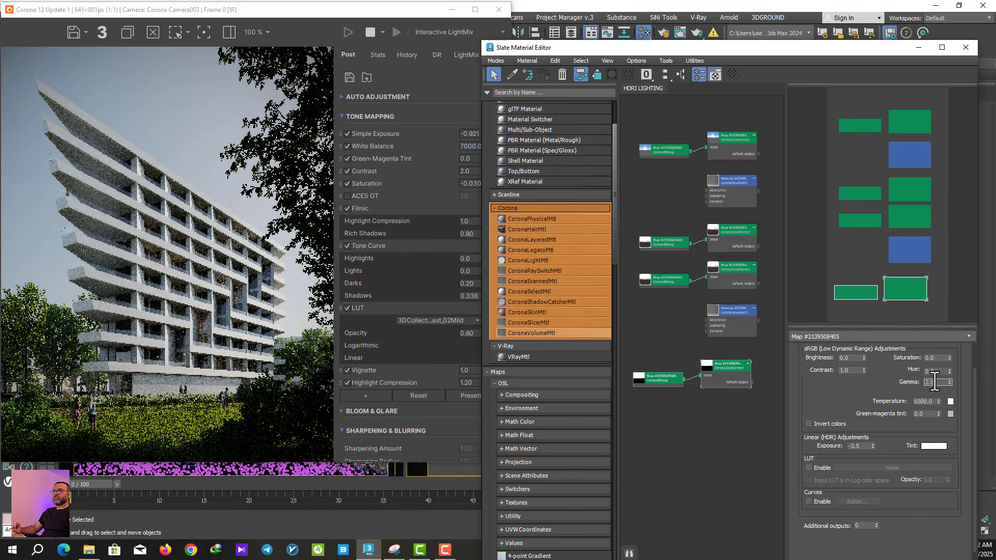
text(1)
key(Return)
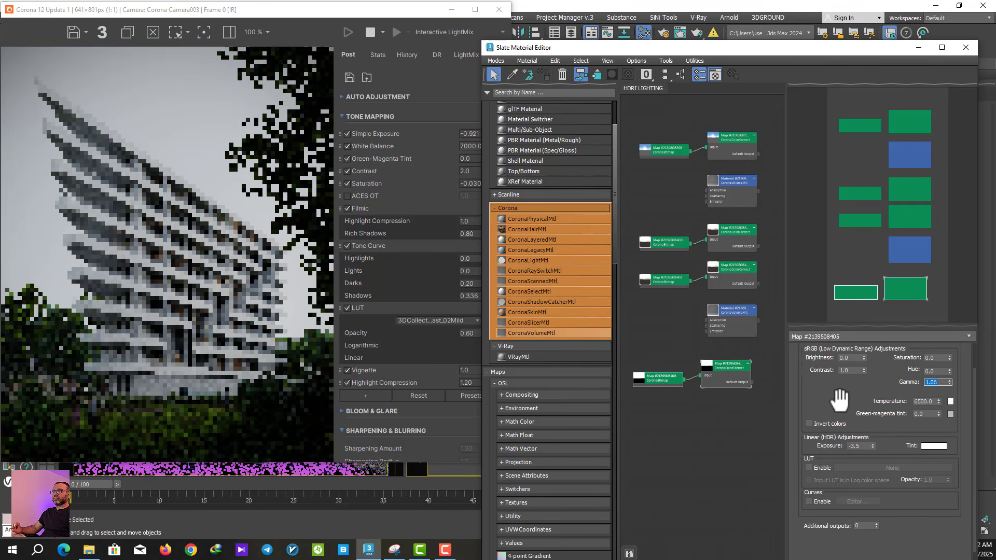
drag(823, 407, 822, 415)
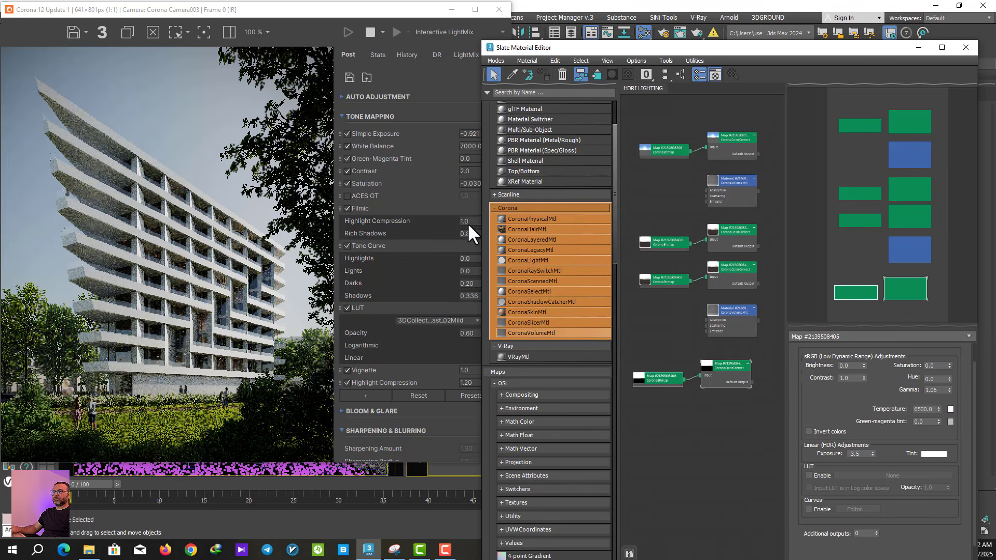
Stop the interactive render and duplicate the sunny HDRI's color correct node together with its bitmap, placing the copy below the original.
click(250, 245)
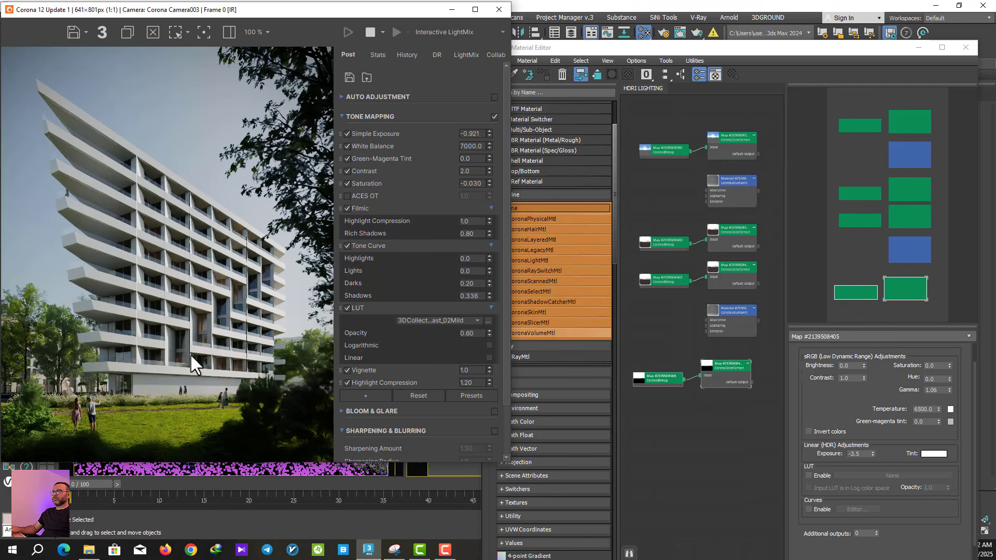
click(370, 32)
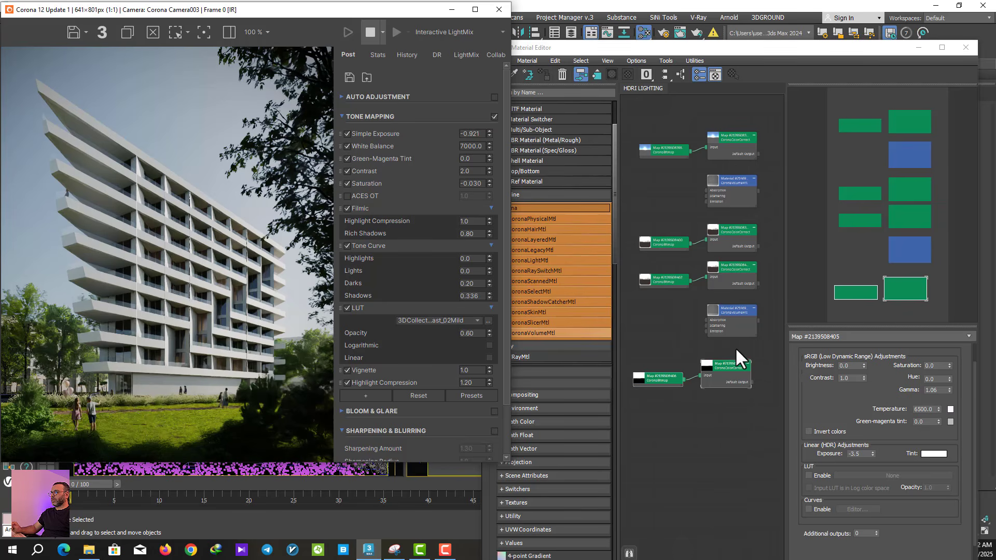
click(747, 353)
shift+drag(733, 367, 727, 413)
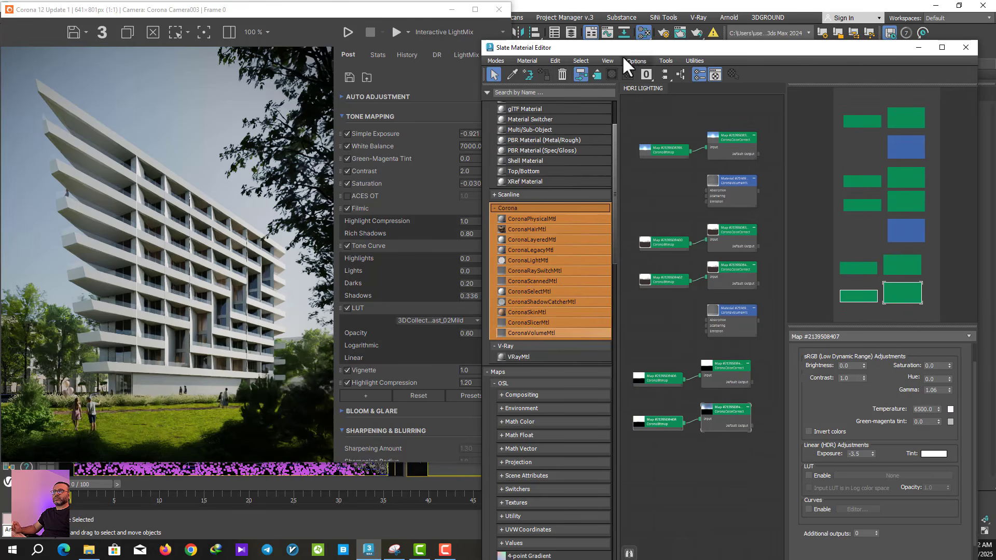
Assign the duplicated color correct map to the scene environment's enabled direct visibility override, and restart interactive rendering.
click(662, 33)
drag(328, 230, 369, 62)
click(295, 333)
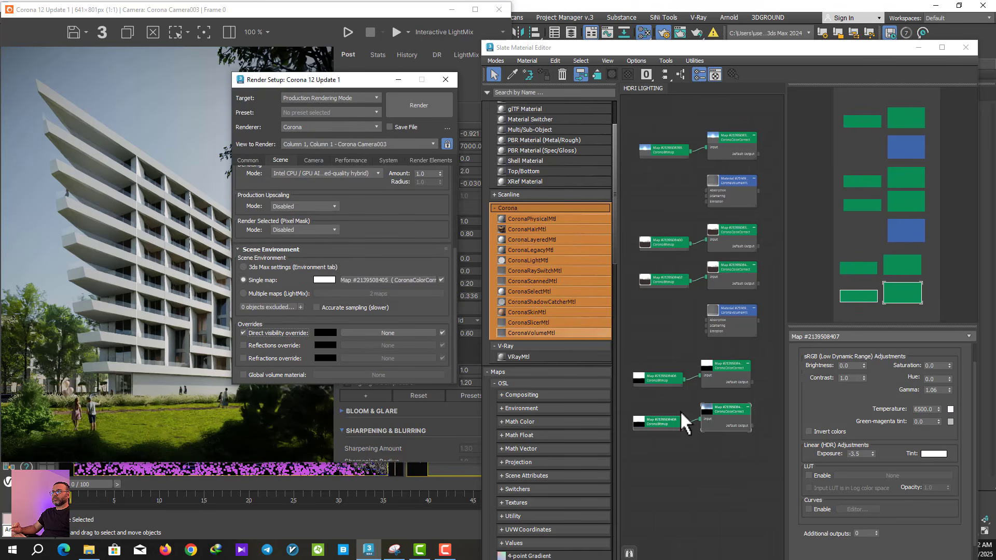
drag(752, 427, 326, 279)
click(322, 264)
click(397, 80)
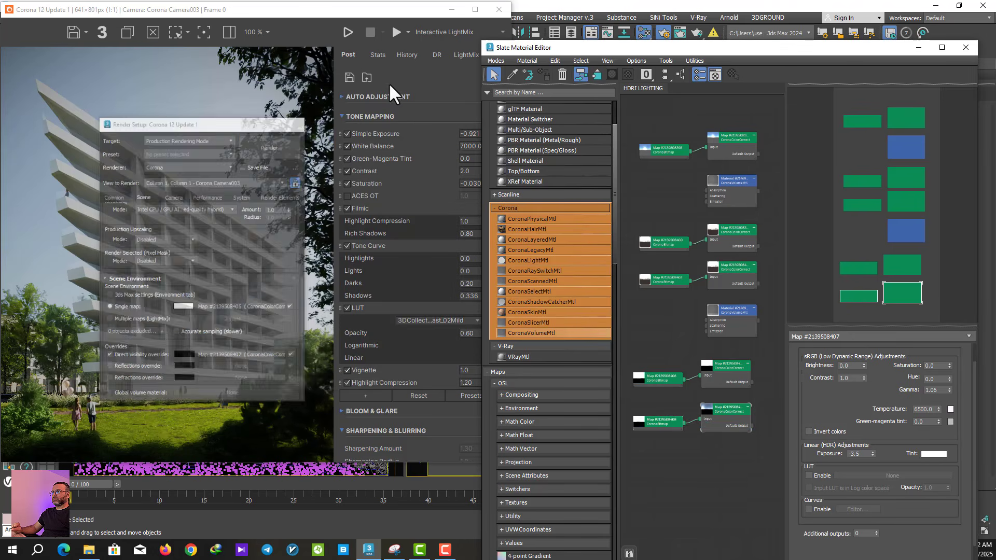
click(349, 32)
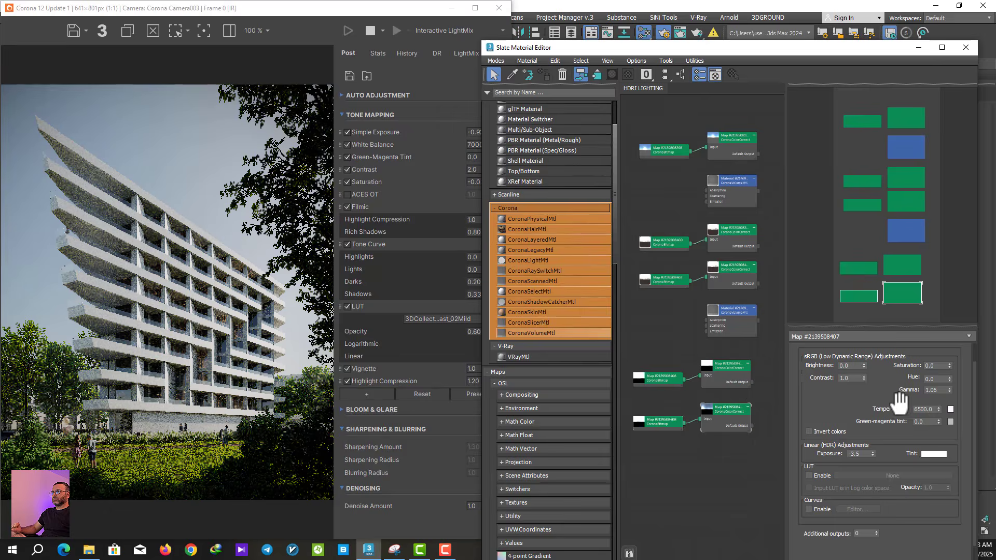
Lower the gamma of the duplicated color correct map to 0.9, and finally to 0.8.
drag(942, 391, 900, 390)
text(.9)
key(Return)
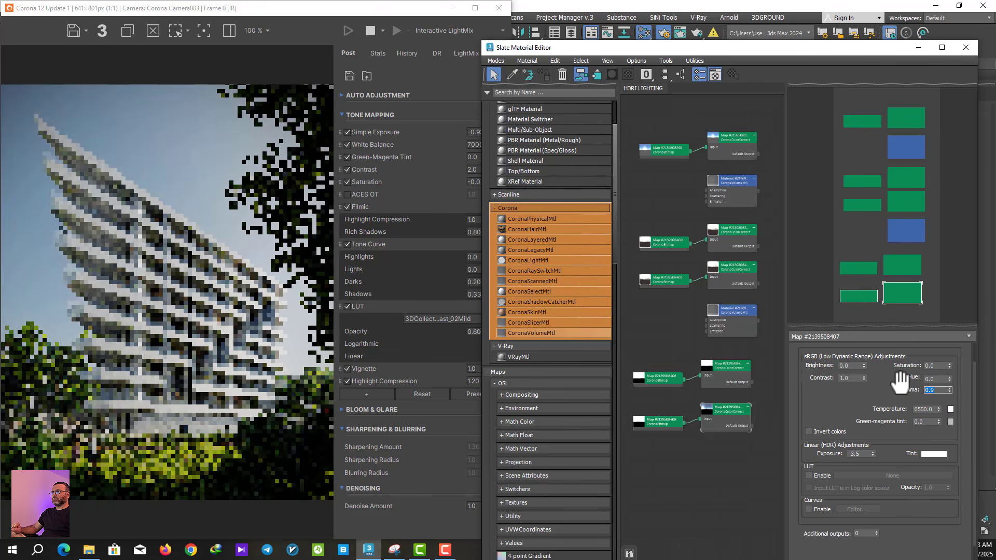
text(.8)
key(Return)
Try color temperatures of 6000 and 5500 on the duplicated color correct map.
double_click(924, 409)
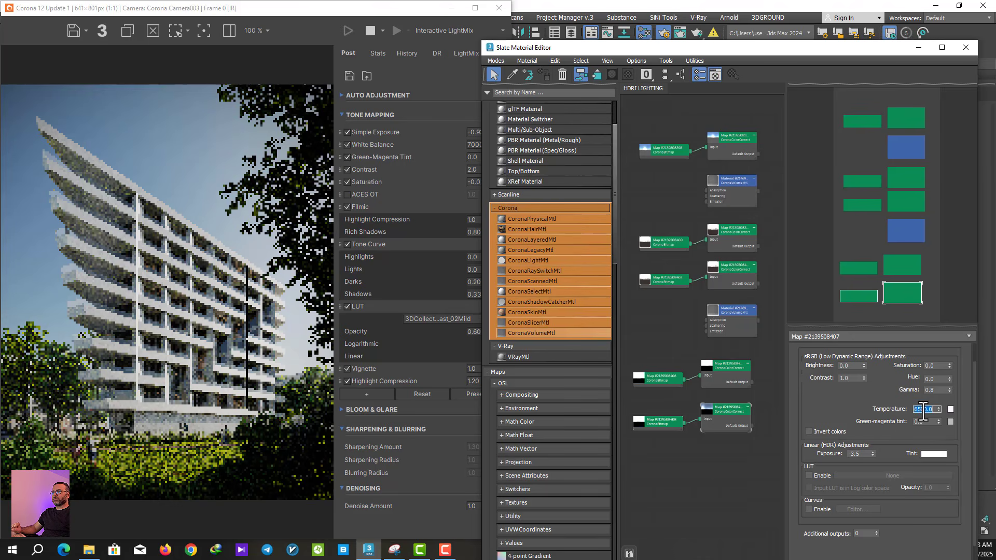
text(6000)
key(Return)
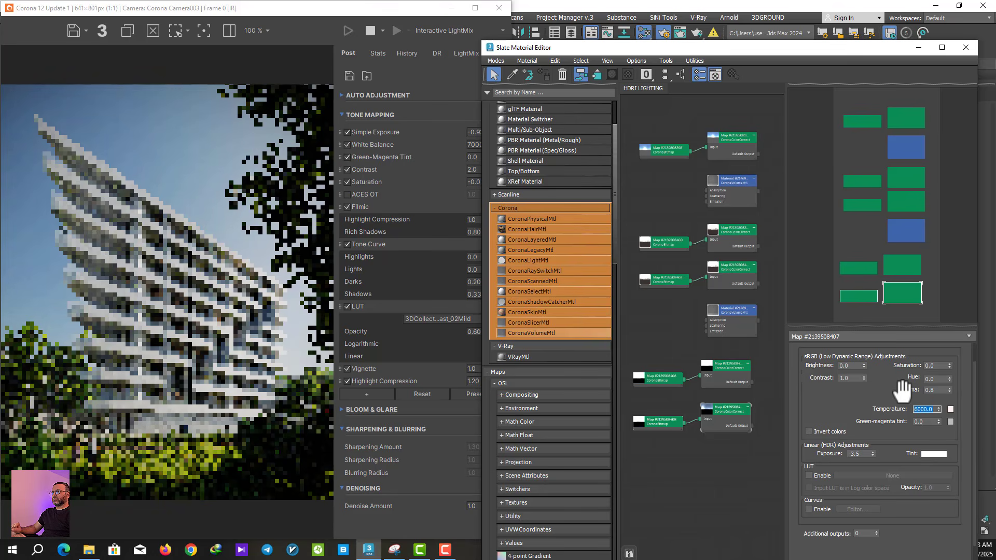
text(5500)
key(Return)
Set the duplicated color correct map's exposure to -3, testing -5 for comparison before returning to -3.
click(857, 454)
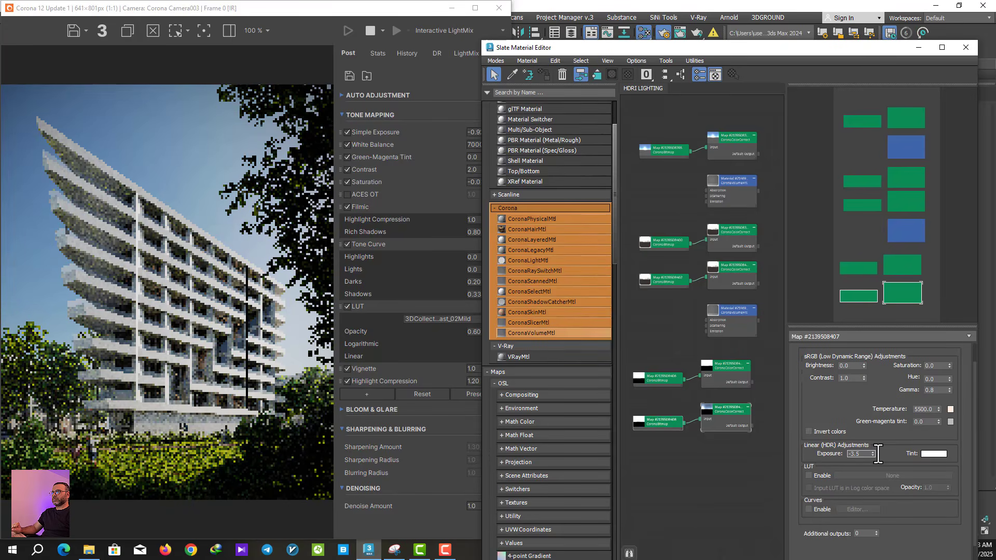
mouse_move(873, 453)
mouse_down()
mouse_move(869, 466)
mouse_move(869, 454)
mouse_up()
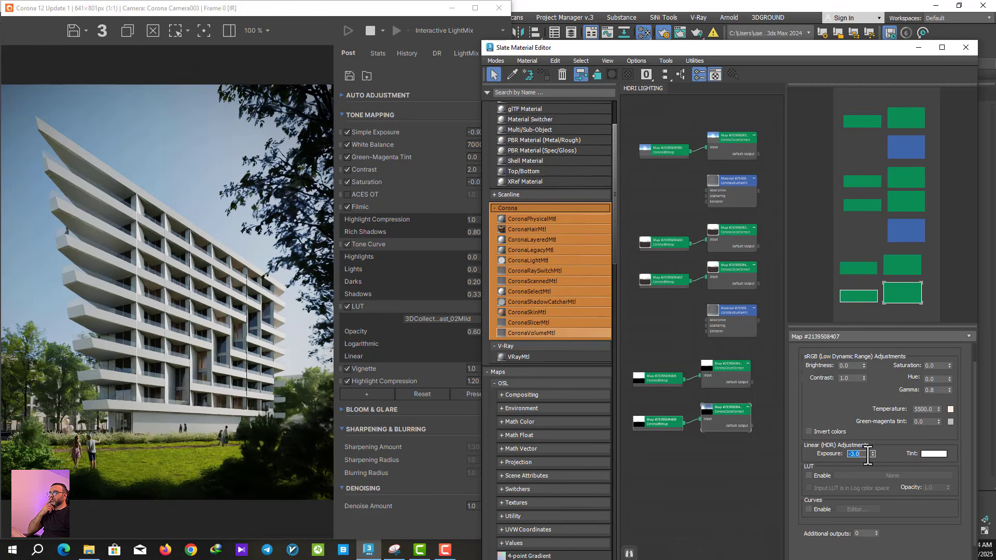
text(-5)
key(Return)
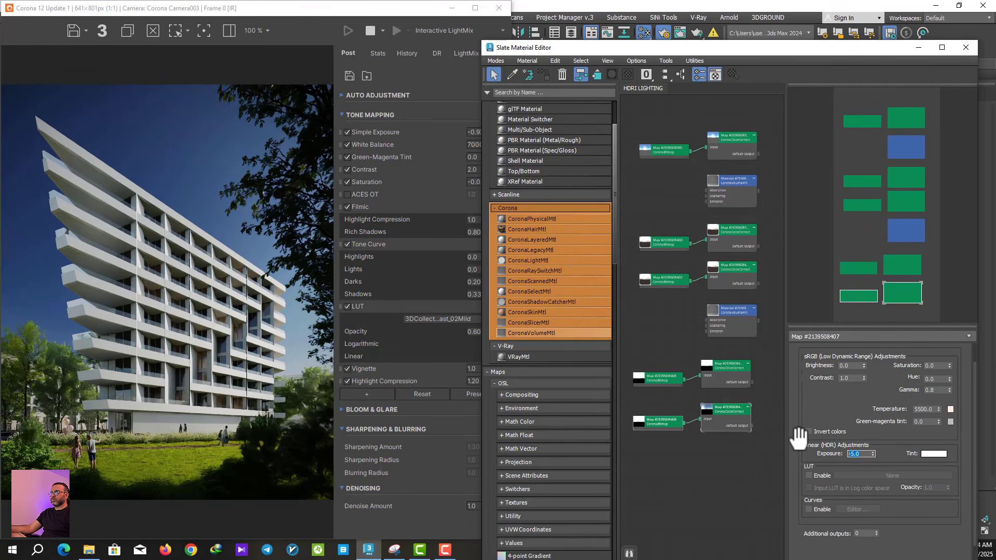
key(Return)
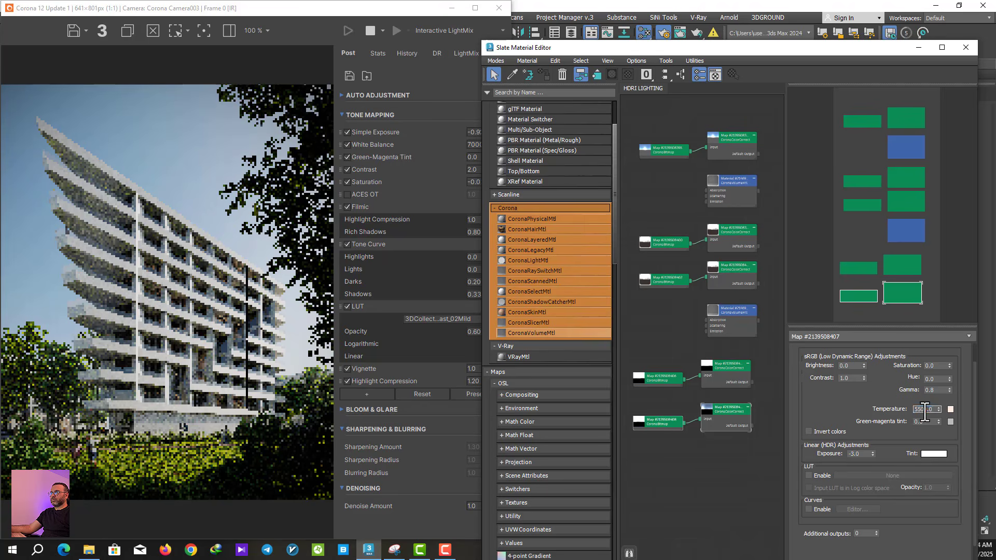
Set the duplicated color correct map's temperature to 5000, try an exposure of -3.448, and return the exposure to -3.
text(5000)
key(Return)
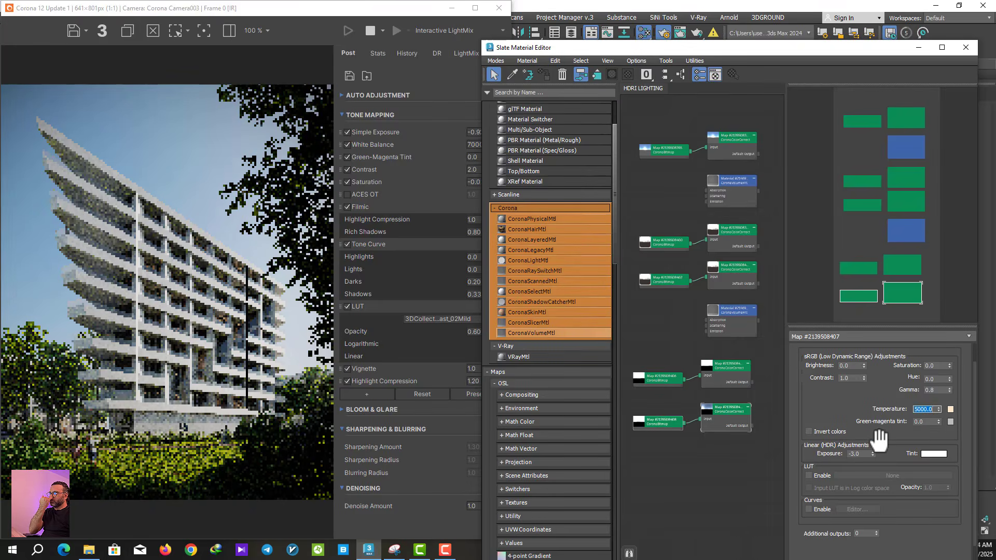
click(871, 455)
click(870, 455)
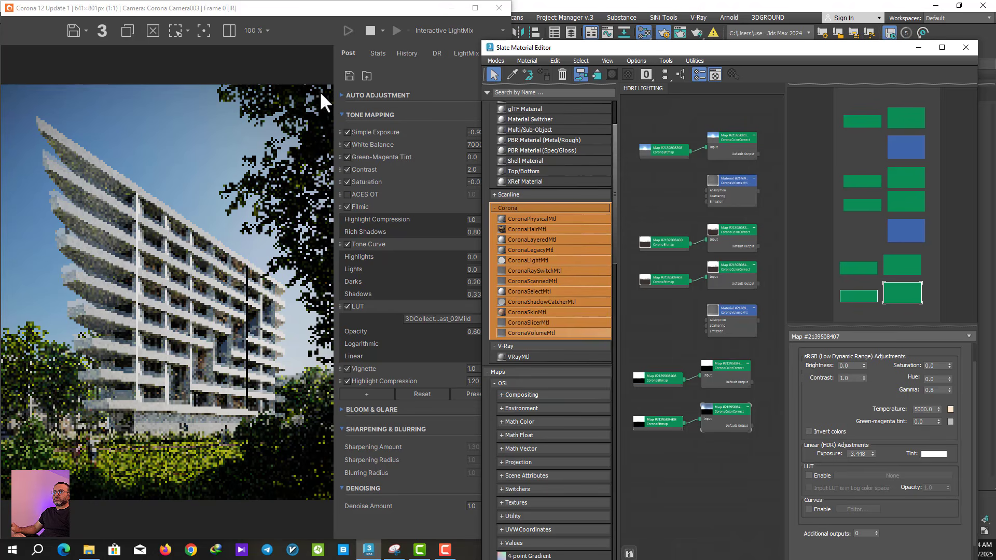
click(464, 188)
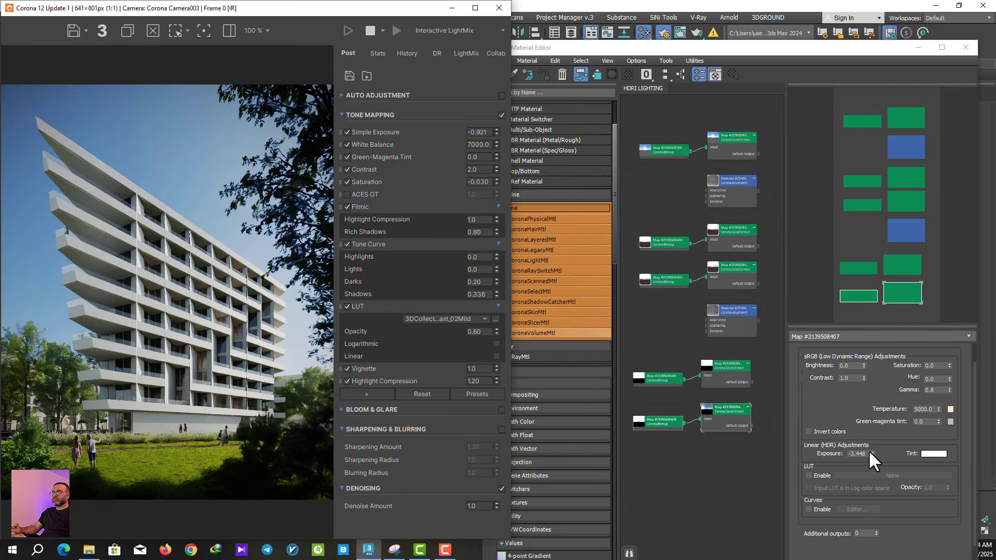
click(865, 454)
text(-3)
key(Return)
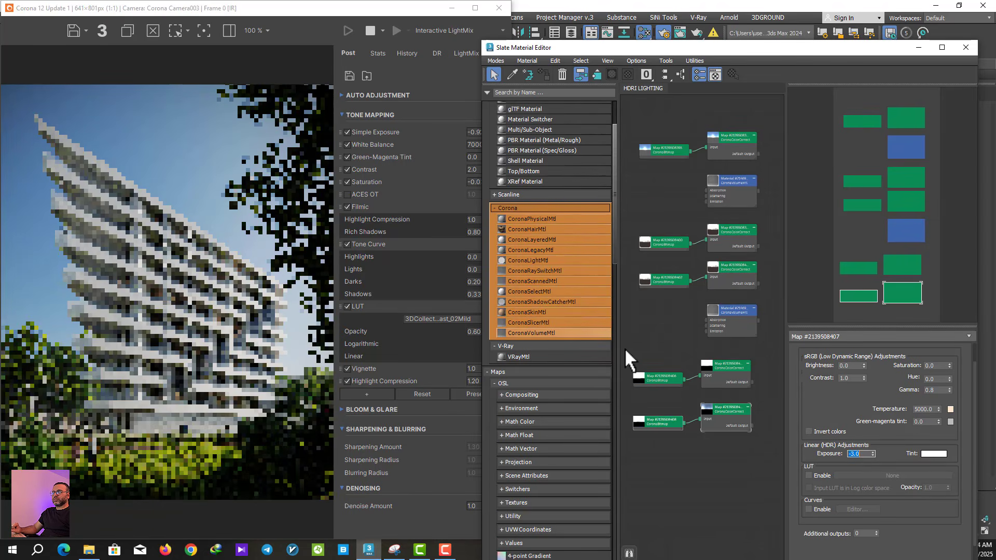
Raise the tone curve's shadows to 0.4 in the render's tone mapping.
click(452, 294)
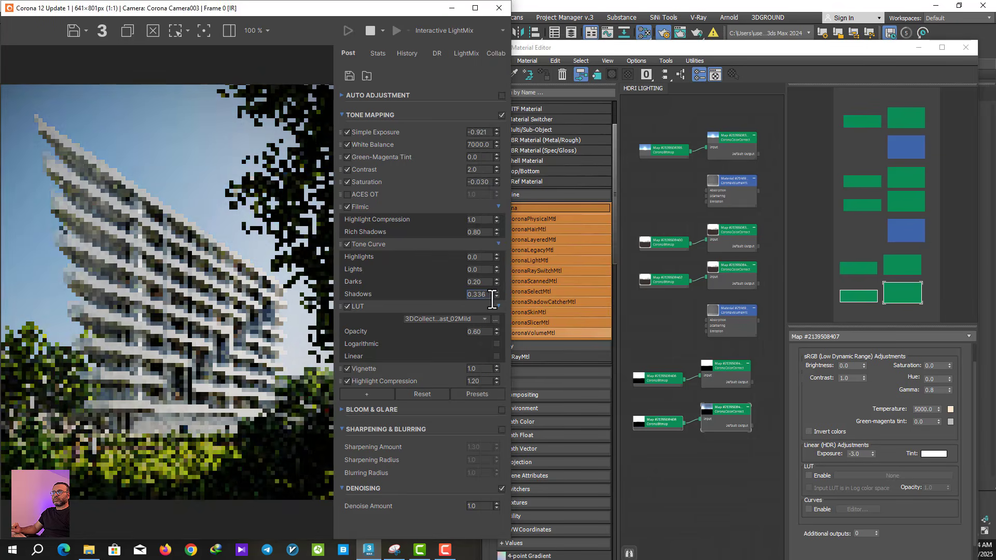
double_click(485, 296)
text(.4)
key(Return)
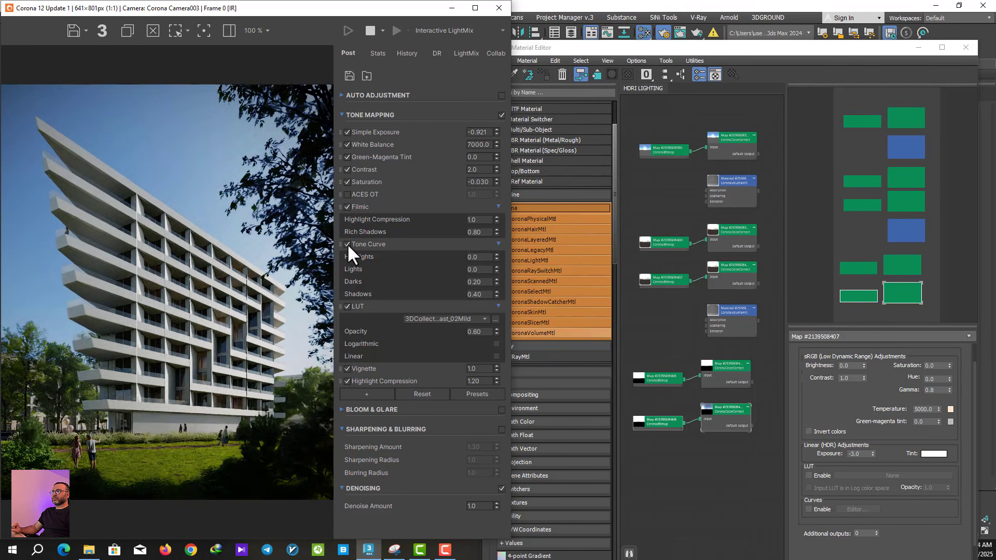
Maximize the render window and enable Bloom & Glare on the render.
click(473, 9)
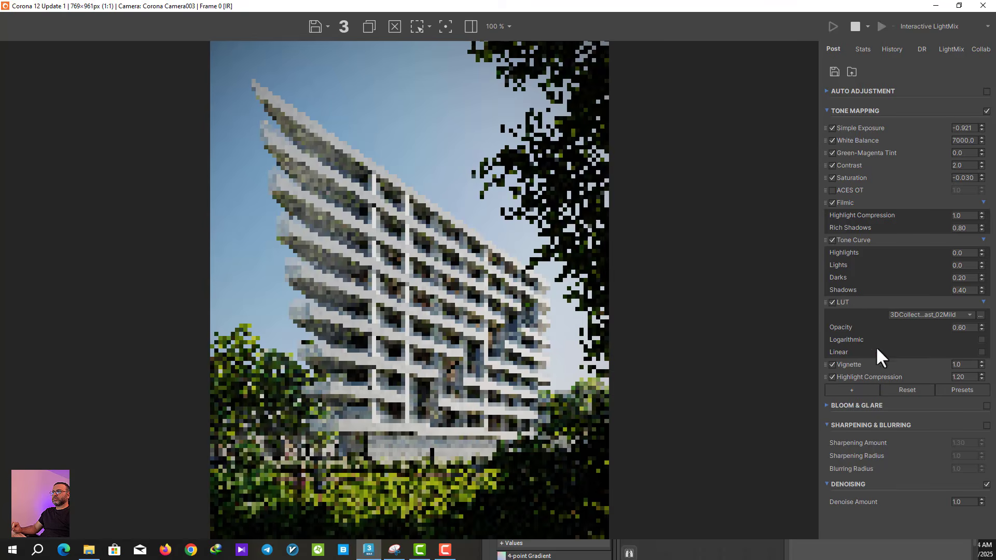
click(906, 408)
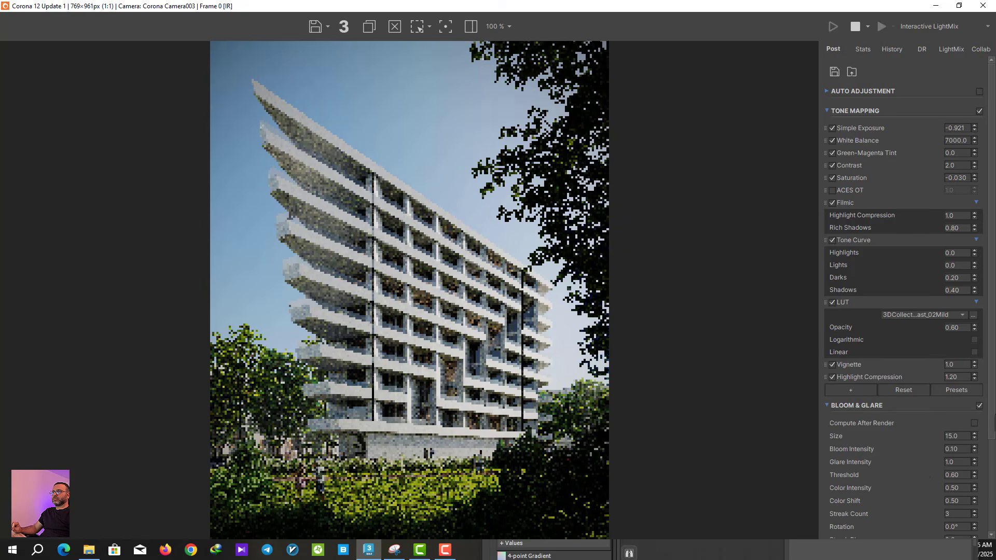
drag(989, 410, 989, 471)
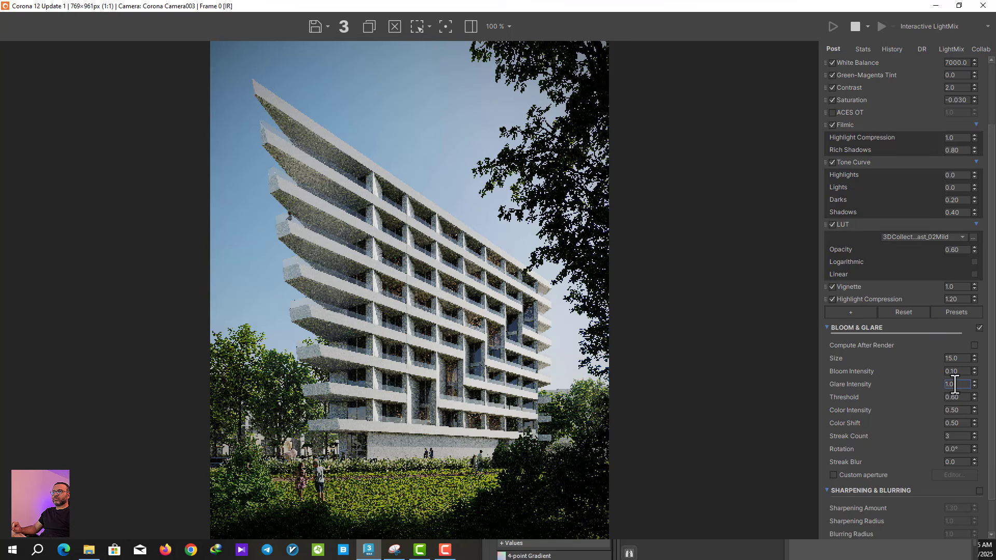
drag(990, 374, 991, 424)
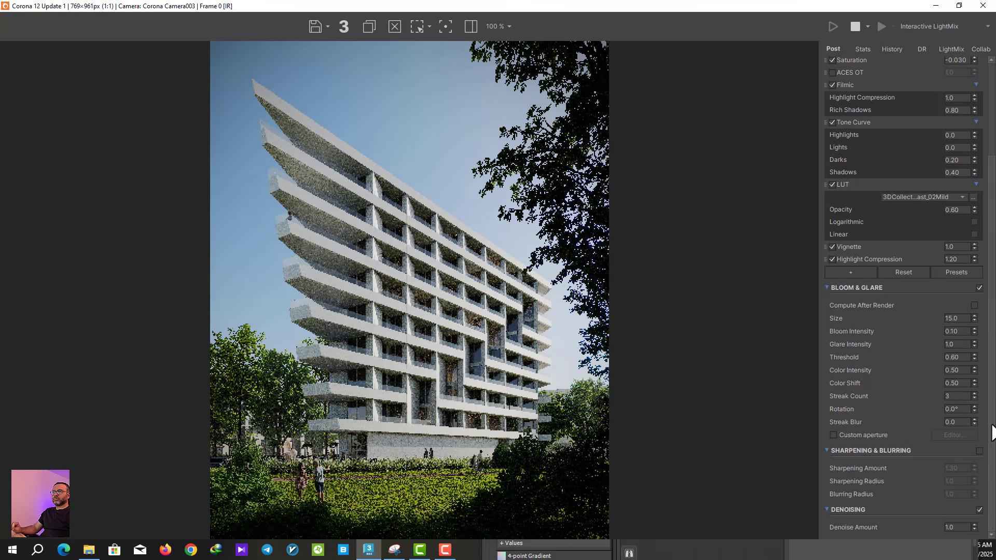
Enable sharpening and blurring with a sharpening amount of 2.5, a sharpening radius of 0.5 and a blurring radius of 0.5.
click(979, 450)
double_click(957, 468)
text(2.5)
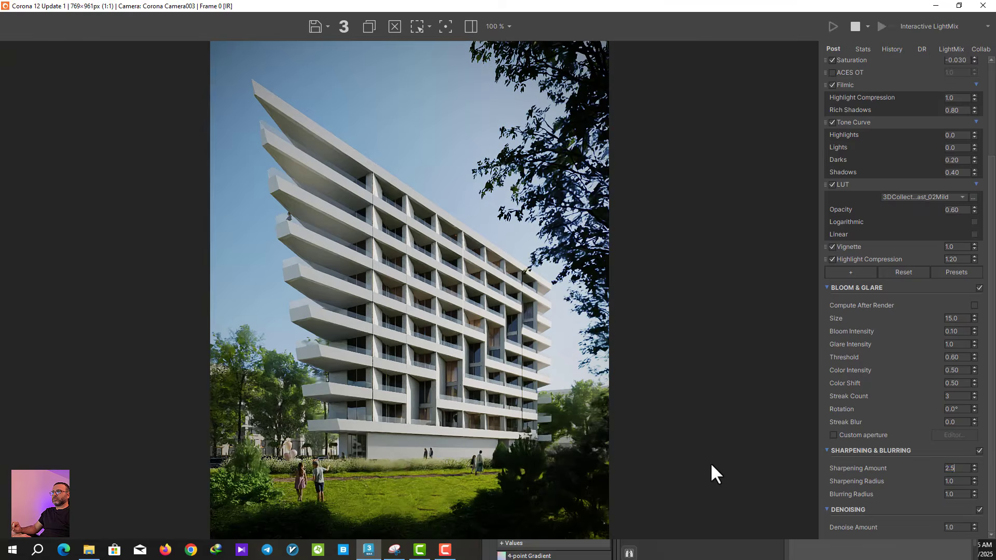
key(Return)
double_click(960, 481)
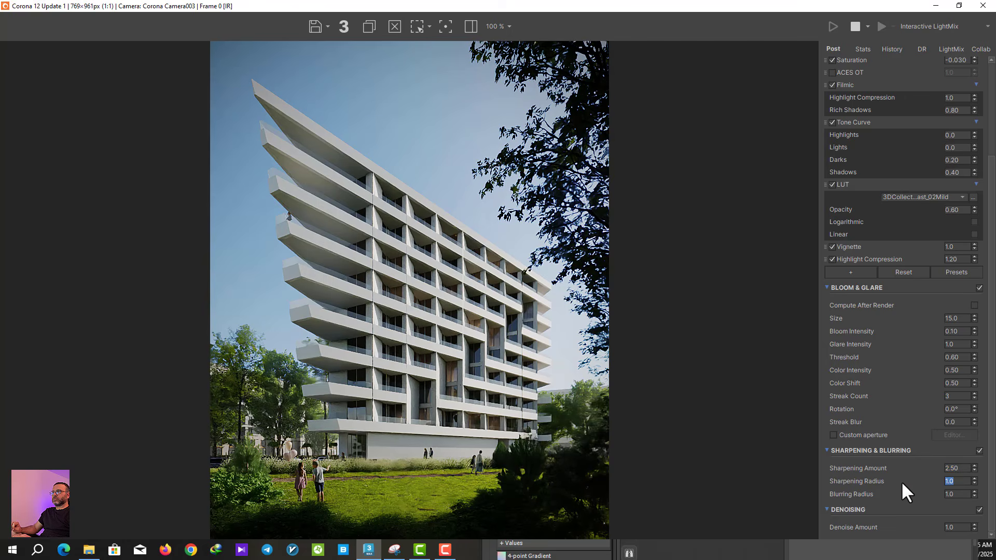
text(0.5)
key(Return)
key(Tab)
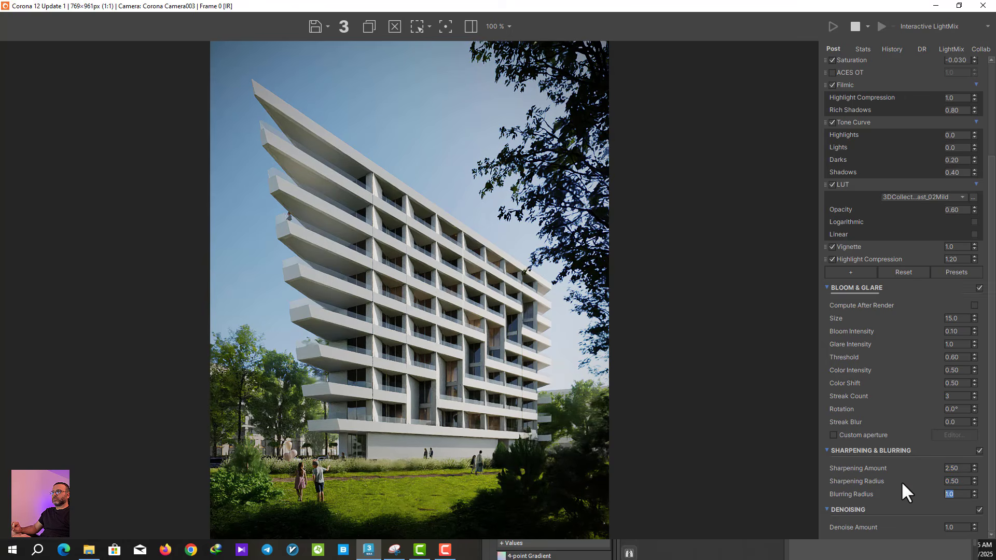
key(BackSpace)
text(0.5)
key(Return)
Stop the interactive render, close the material editor, and set the noise level limit to 3.5% in the render setup.
click(855, 25)
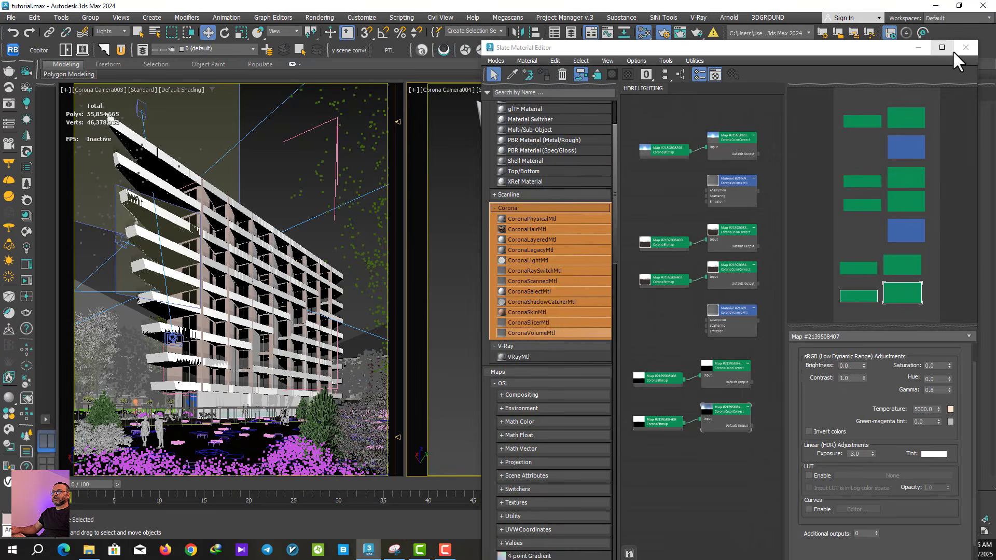
click(956, 54)
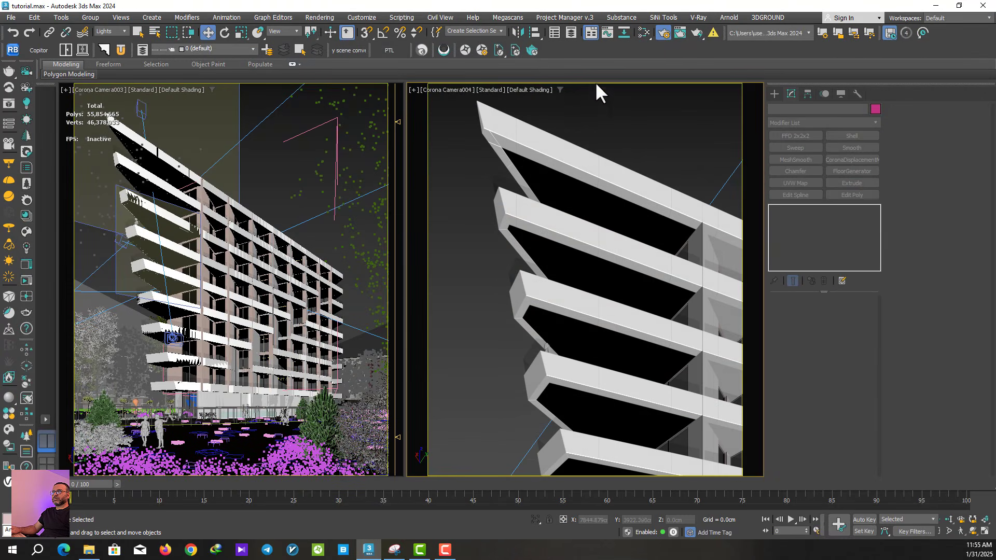
click(663, 32)
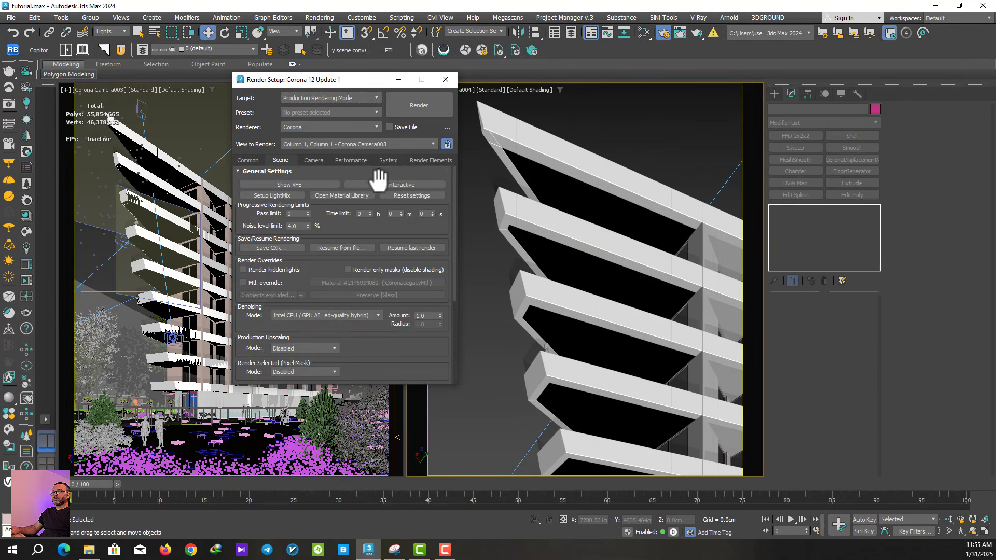
double_click(295, 226)
scroll(306, 269, down, 2)
click(295, 266)
click(397, 294)
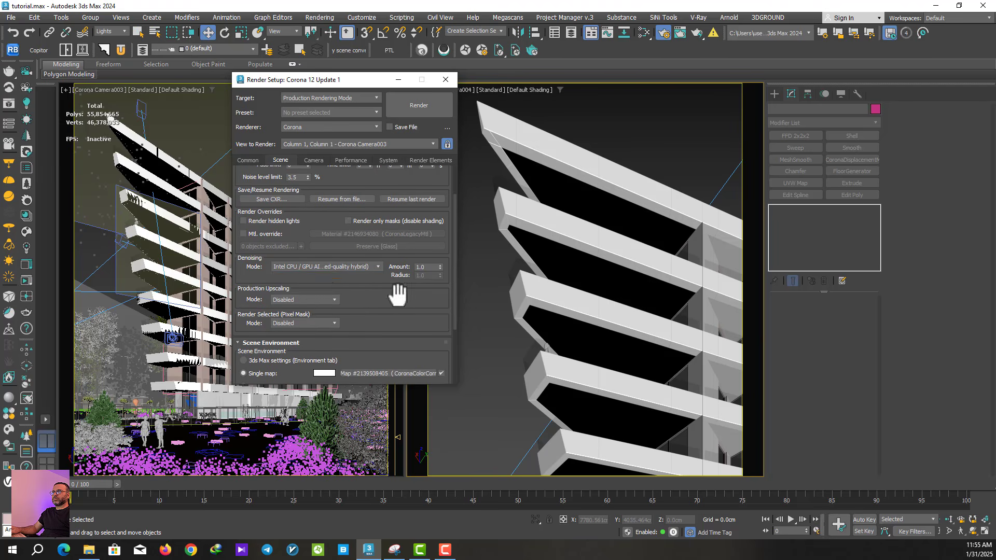
Review the denoising mode choices and the image filter types available for the final render, leaving both settings as they are.
click(338, 266)
click(325, 297)
click(386, 161)
click(321, 261)
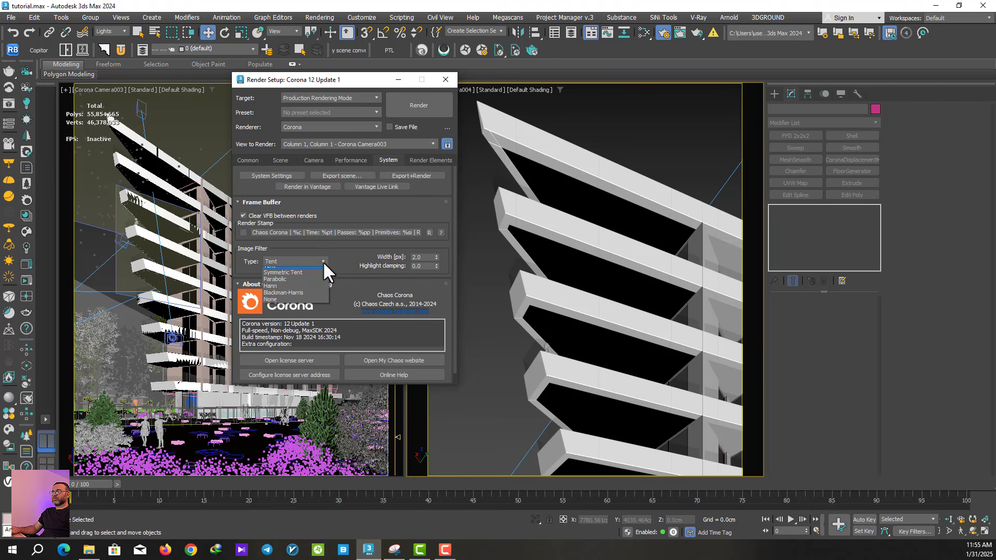
click(281, 284)
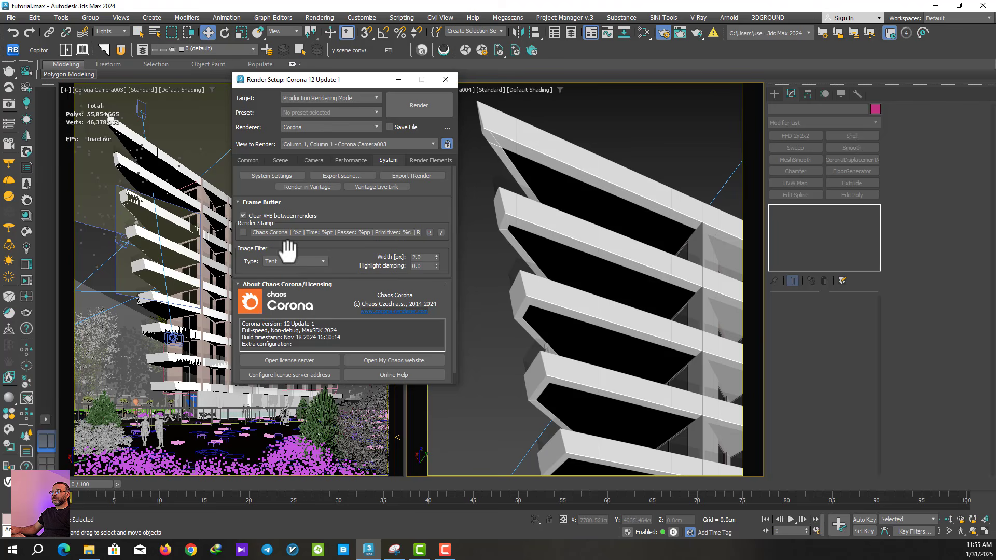
click(281, 161)
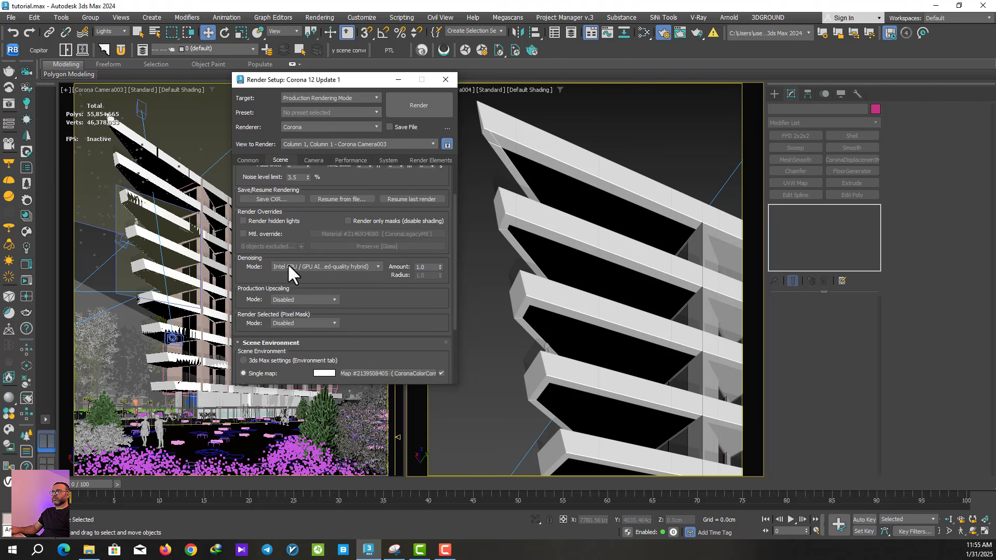
drag(273, 271, 263, 328)
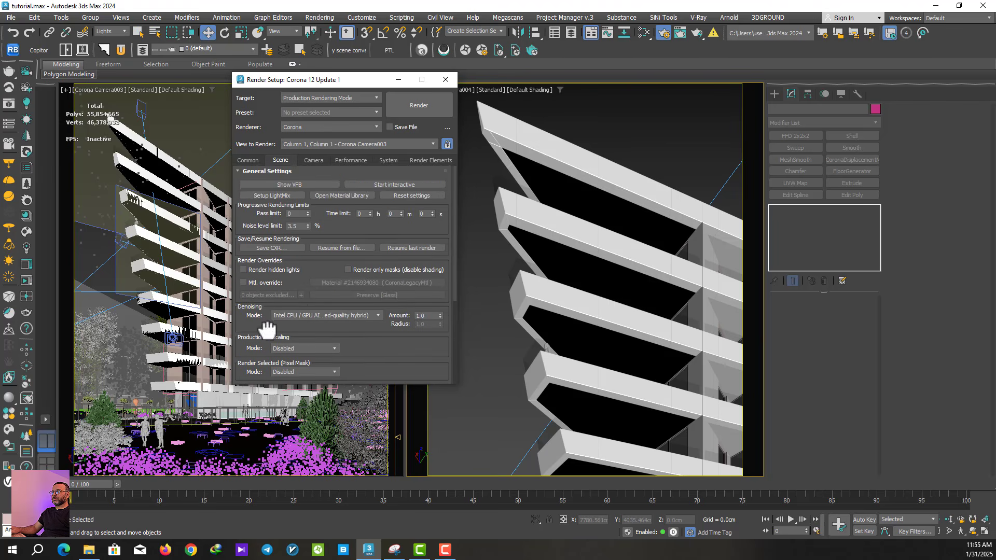
Enter 300 as the output height in the render setup's common parameters.
click(239, 160)
drag(321, 312, 256, 319)
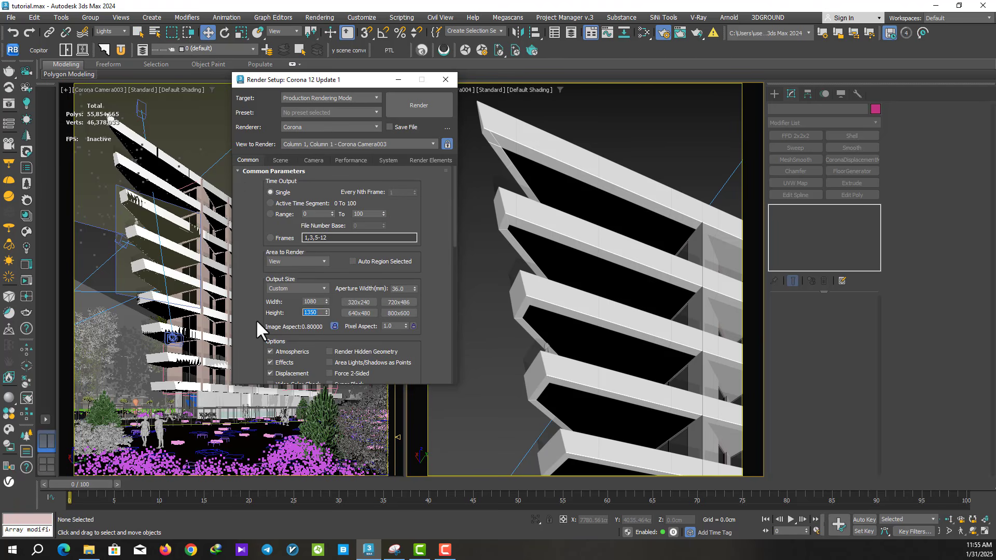
text(300)
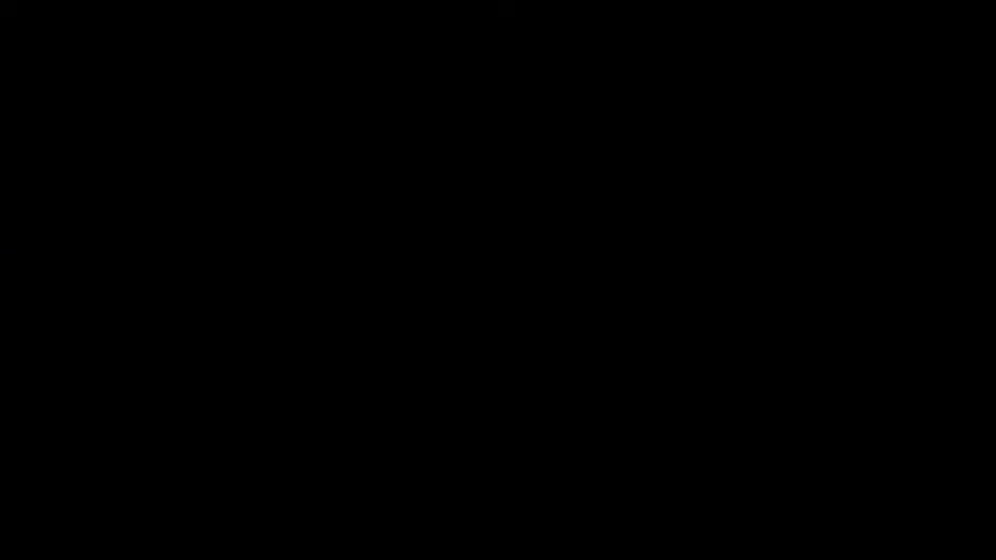